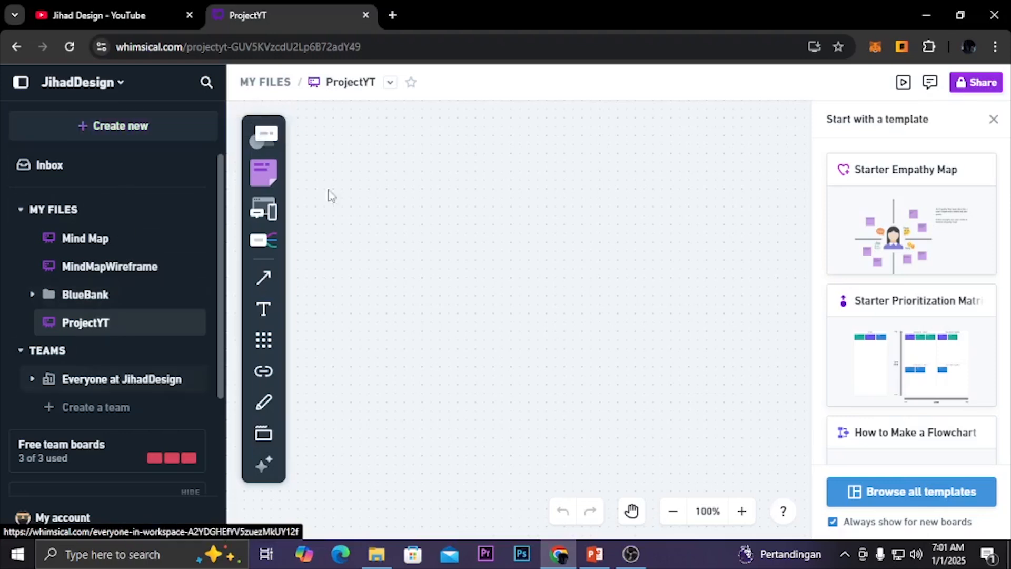
# Step: Create a blank board in My files, delete it again and dismiss the plan upgrade offer
pyautogui.click(140, 126)
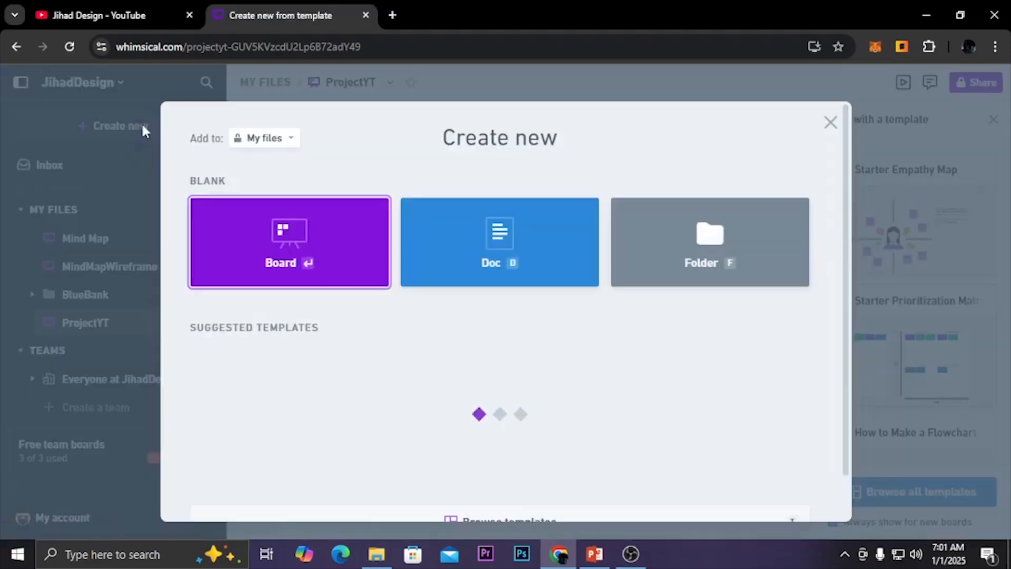
pyautogui.click(287, 254)
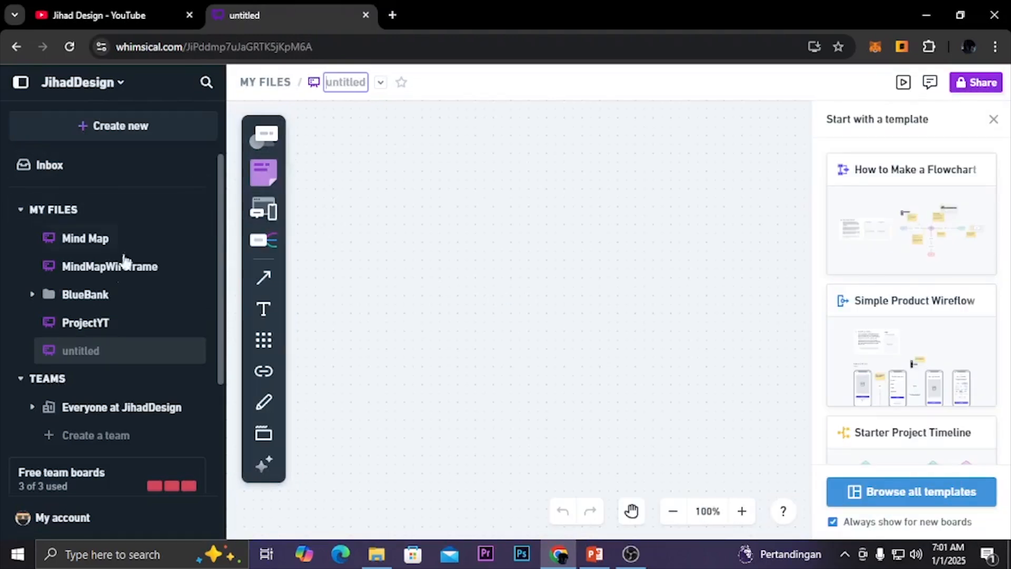
pyautogui.click(112, 358)
pyautogui.rightClick(119, 350)
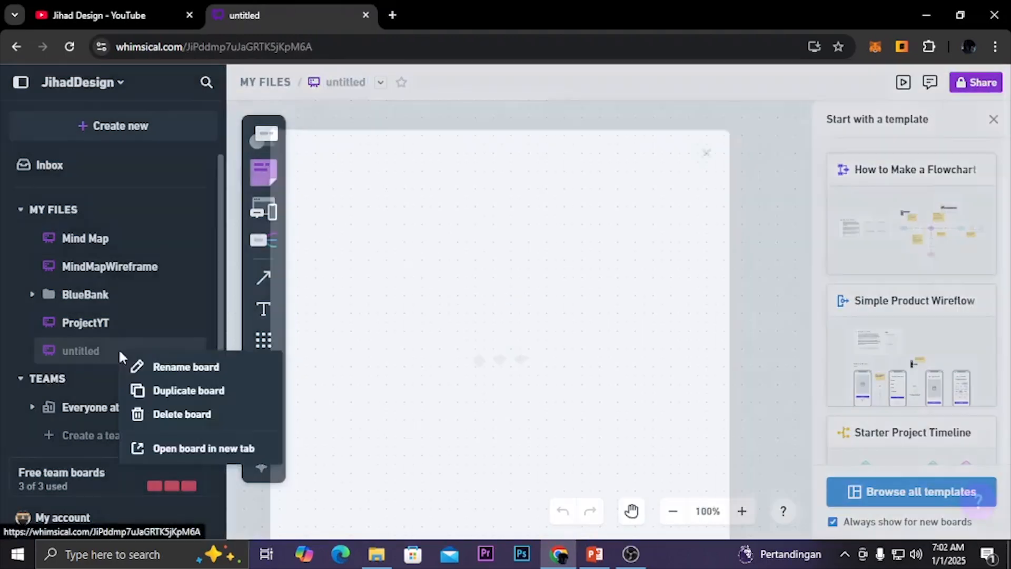
pyautogui.click(170, 417)
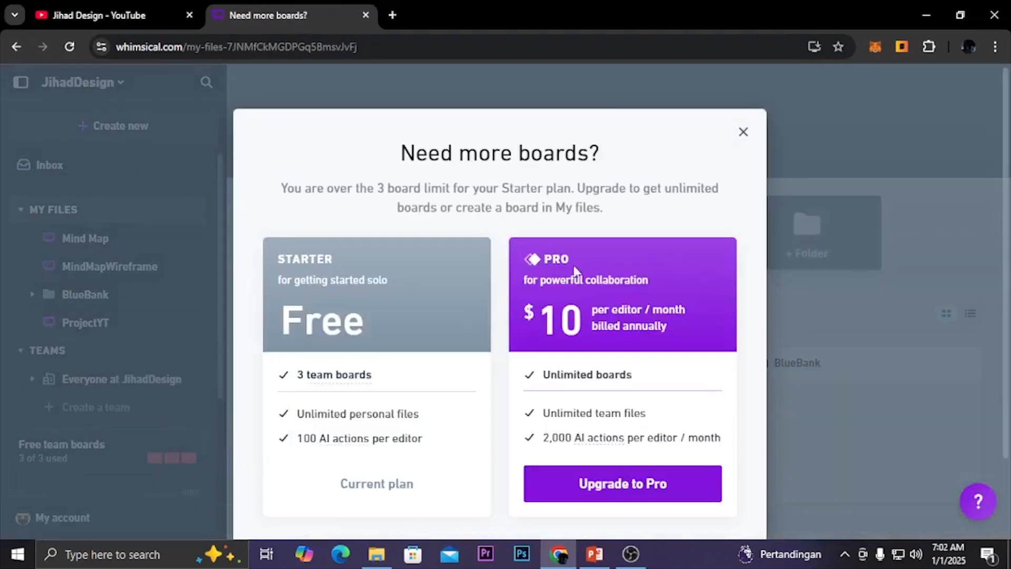
pyautogui.click(744, 133)
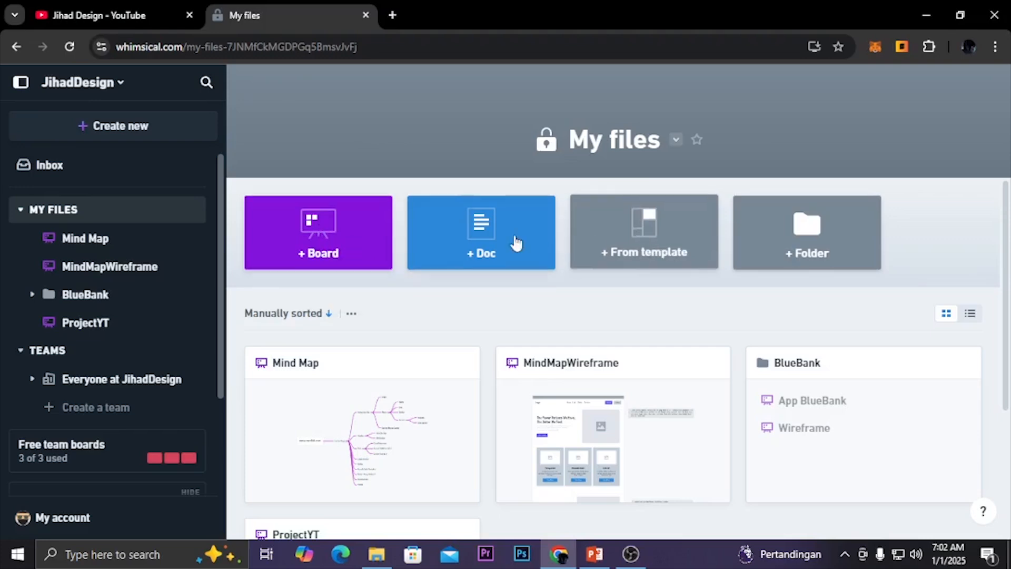
# Step: Open the template gallery from My files and look through the Wireframes templates
pyautogui.click(636, 246)
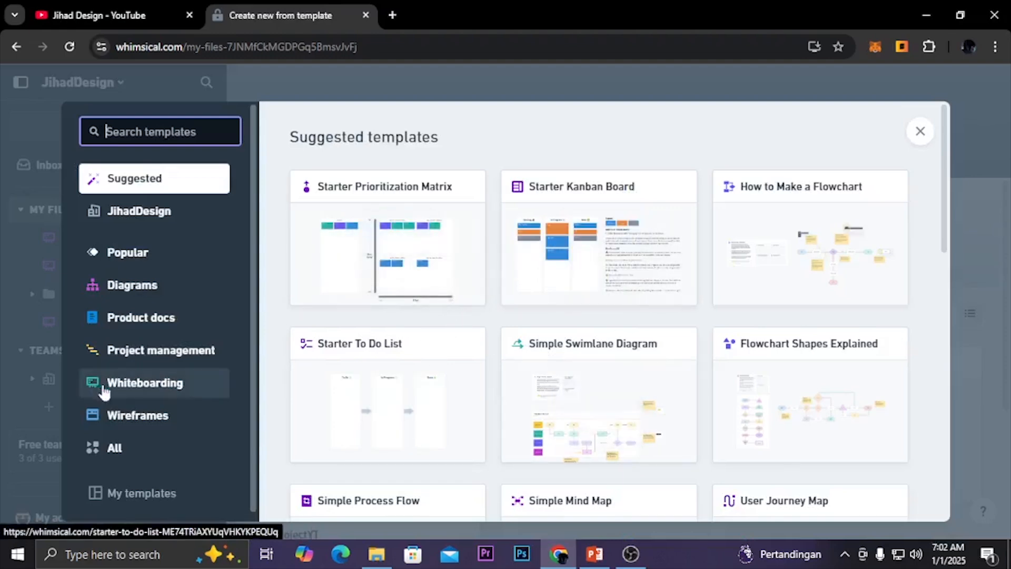
pyautogui.click(154, 421)
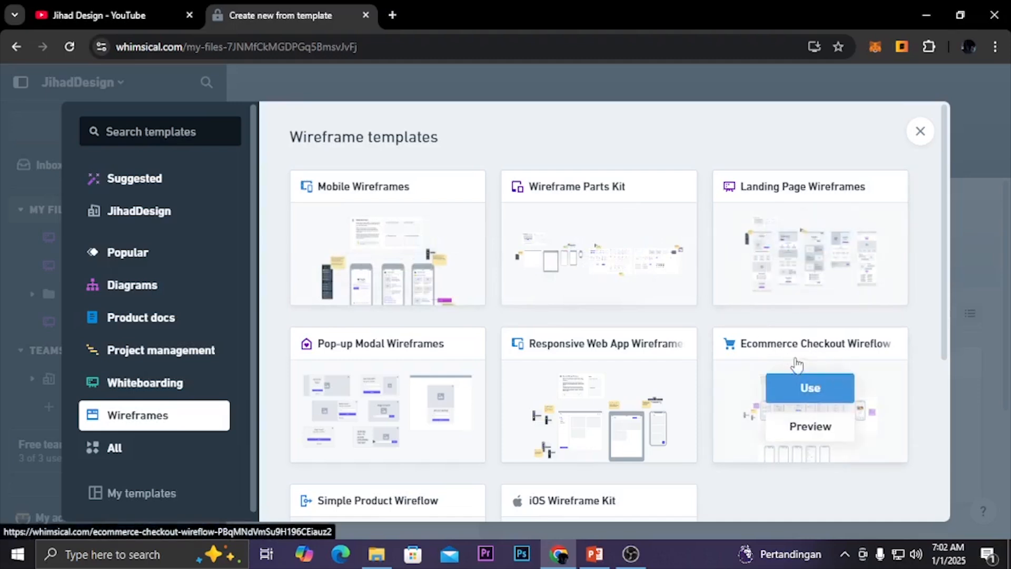
pyautogui.scroll(-4, 788, 420)
pyautogui.scroll(3, 311, 373)
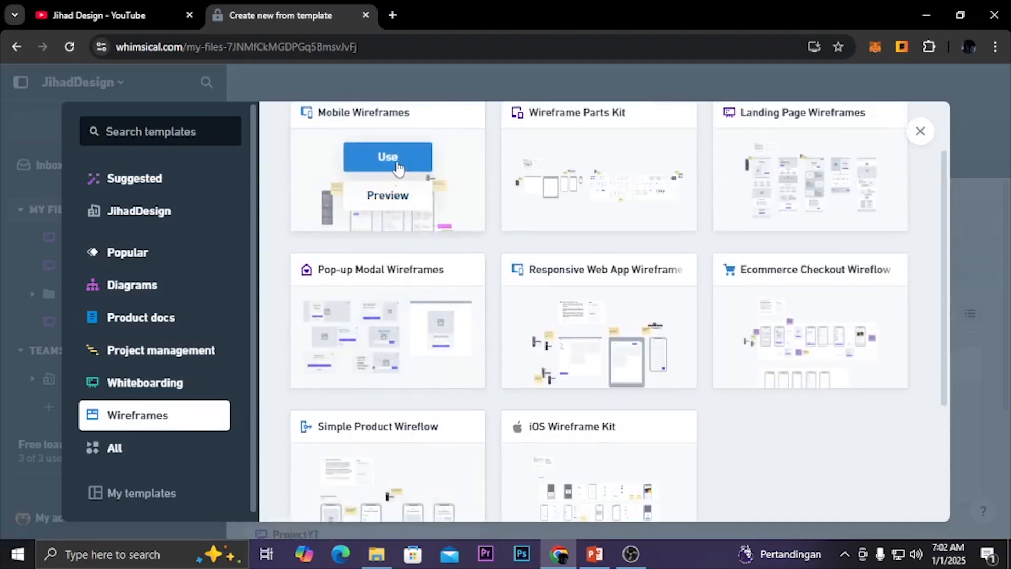
pyautogui.scroll(-3, 656, 374)
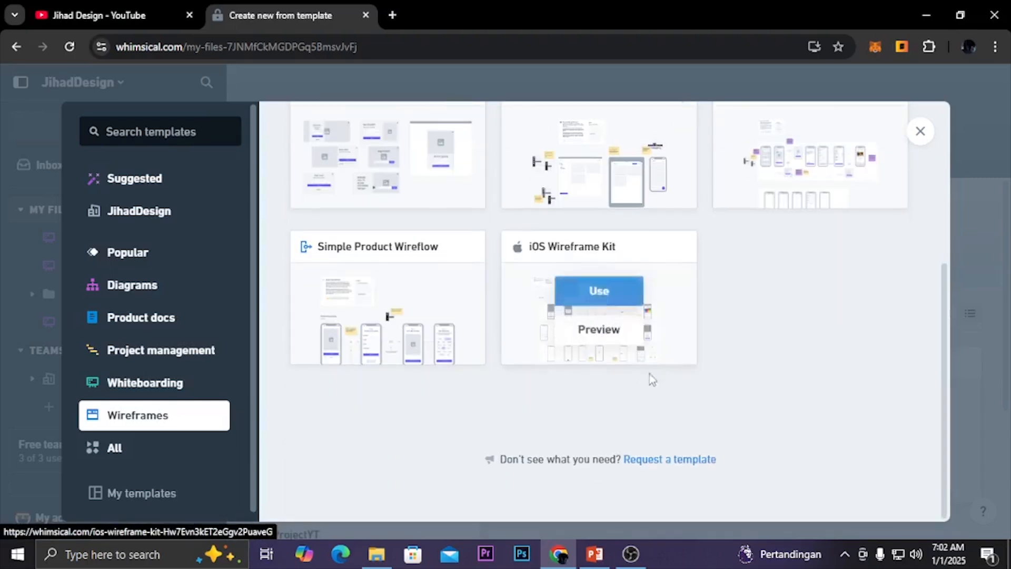
pyautogui.scroll(3, 432, 410)
# Step: Look through the Whiteboarding and Project management template categories
pyautogui.click(163, 391)
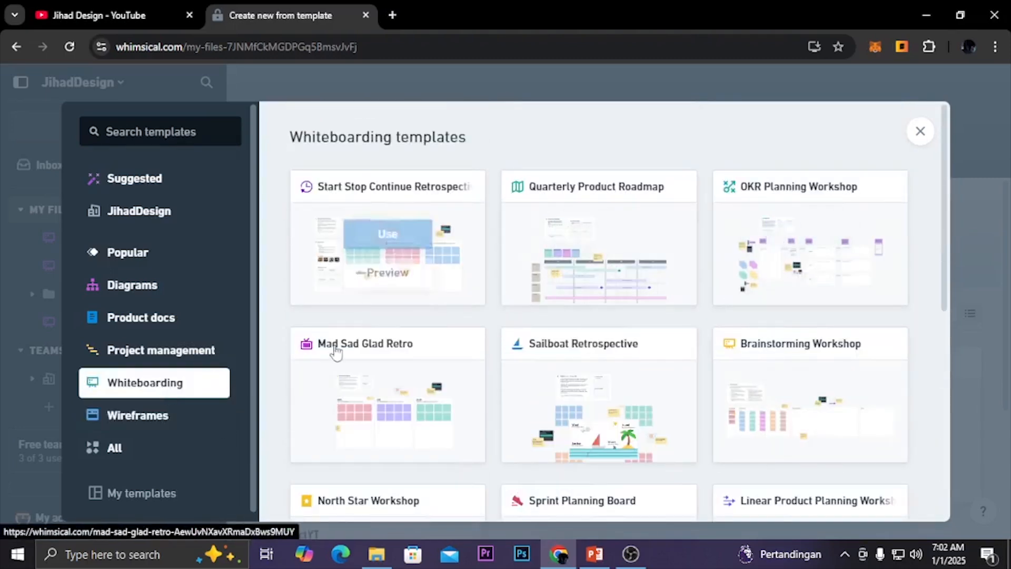
pyautogui.click(172, 357)
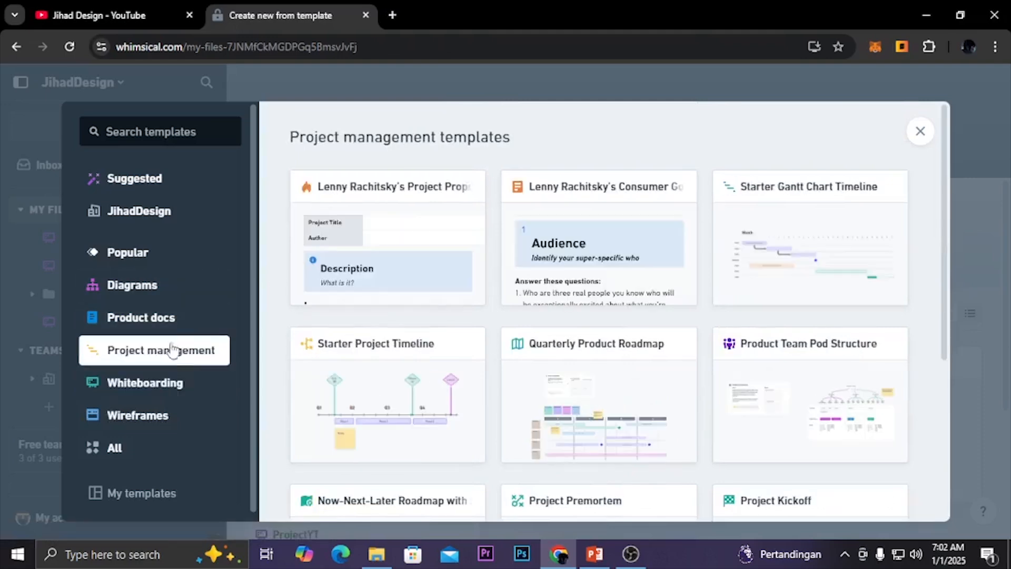
pyautogui.scroll(-5, 590, 393)
pyautogui.scroll(5, 590, 393)
# Step: Look through the Product docs, Diagrams and Popular template categories, and close the gallery
pyautogui.click(146, 323)
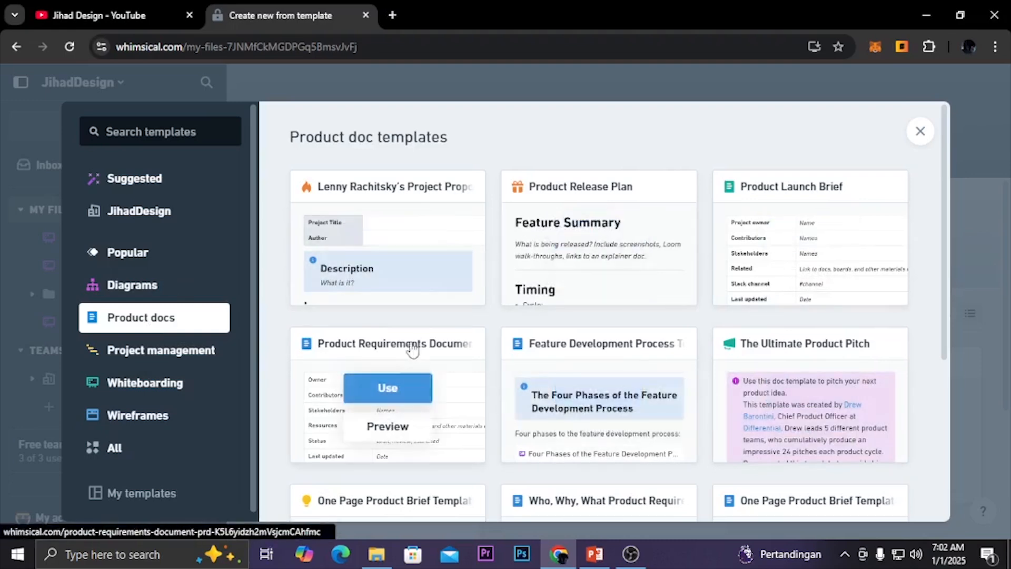
pyautogui.scroll(-3, 416, 358)
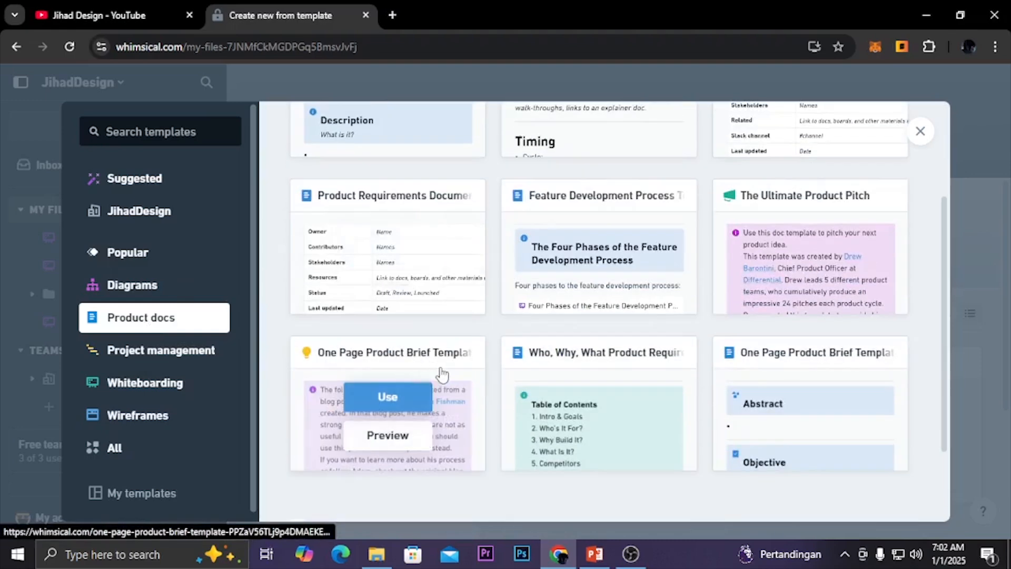
pyautogui.scroll(3, 713, 387)
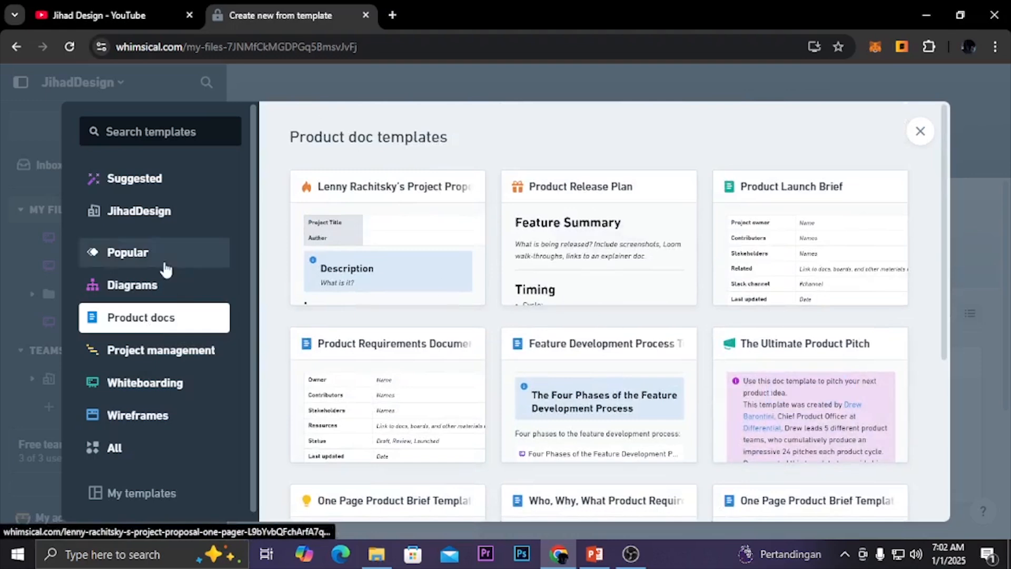
pyautogui.click(165, 288)
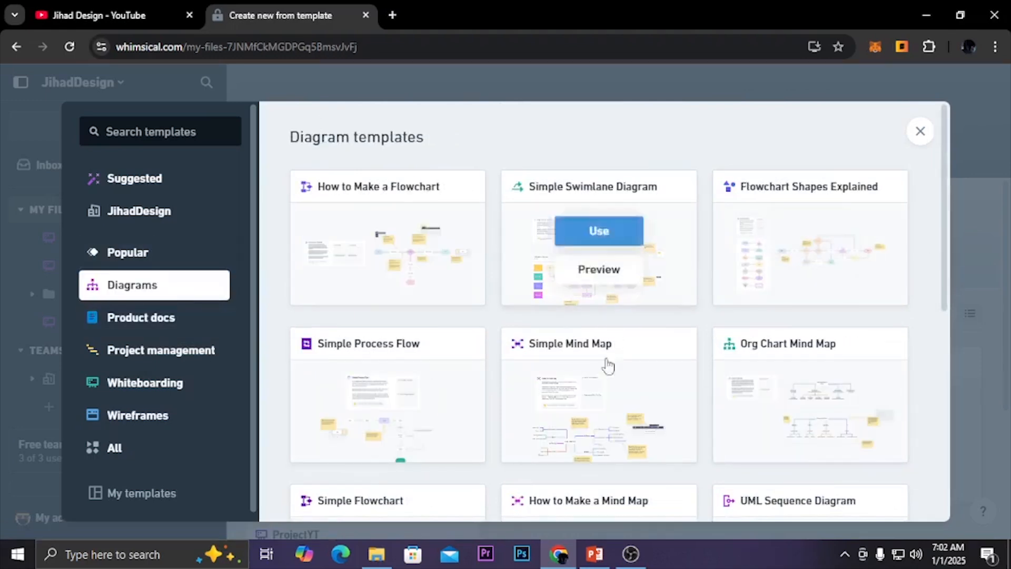
pyautogui.click(140, 254)
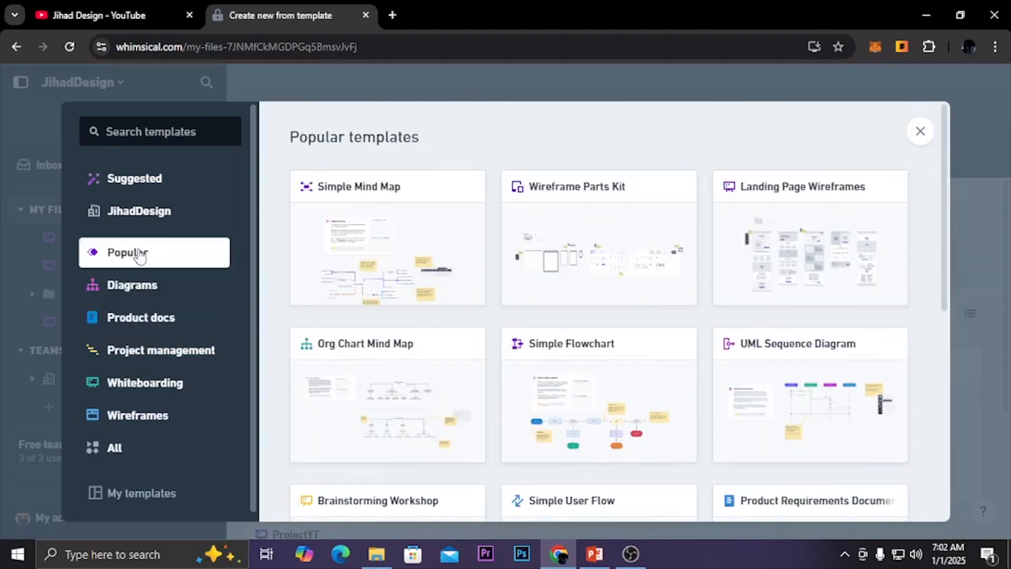
pyautogui.click(920, 131)
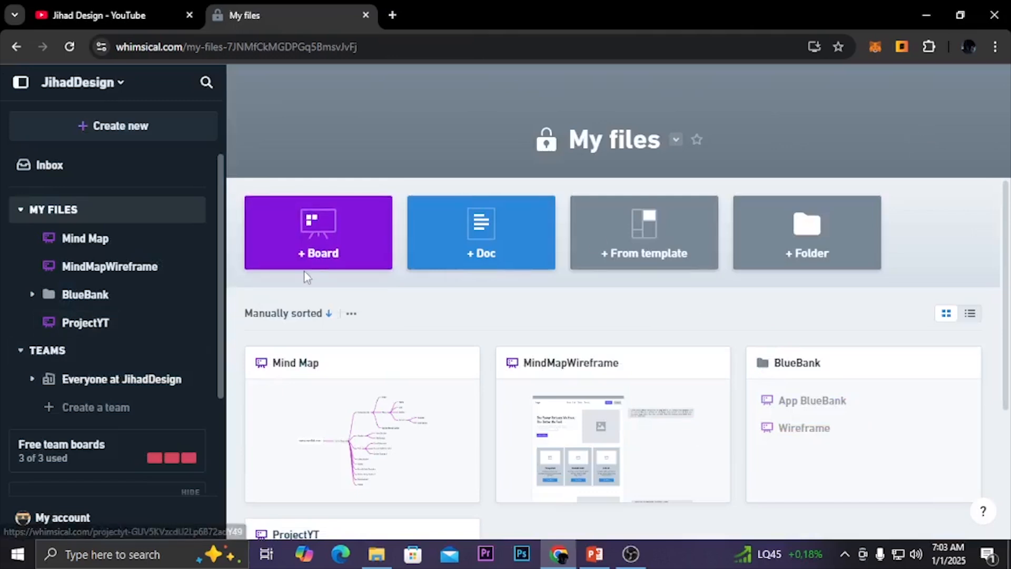
# Step: Open the ProjectYT board and clear the workspace by hiding the file sidebar and the template suggestions
pyautogui.scroll(-1, 679, 295)
pyautogui.scroll(1, 673, 346)
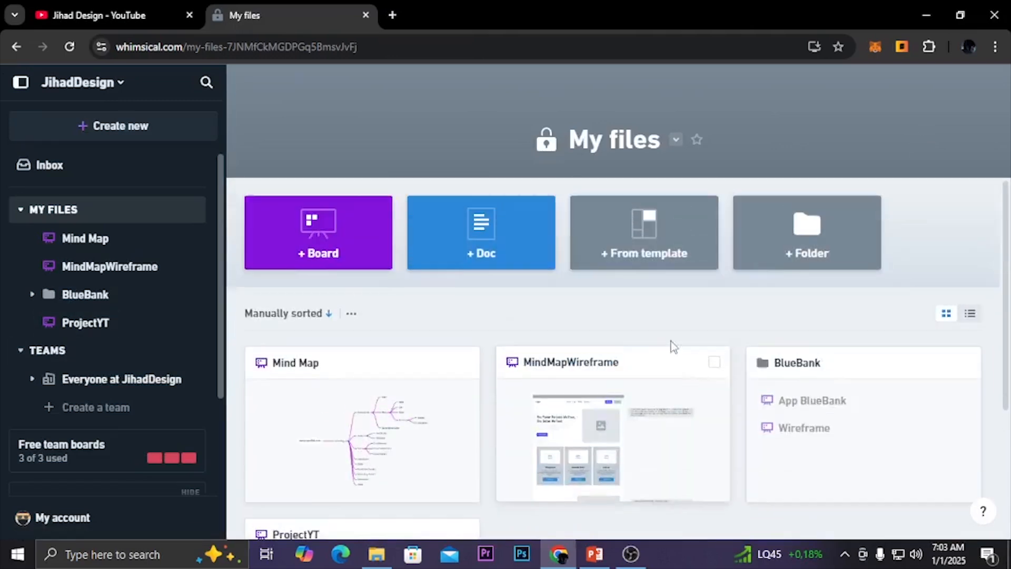
pyautogui.click(118, 322)
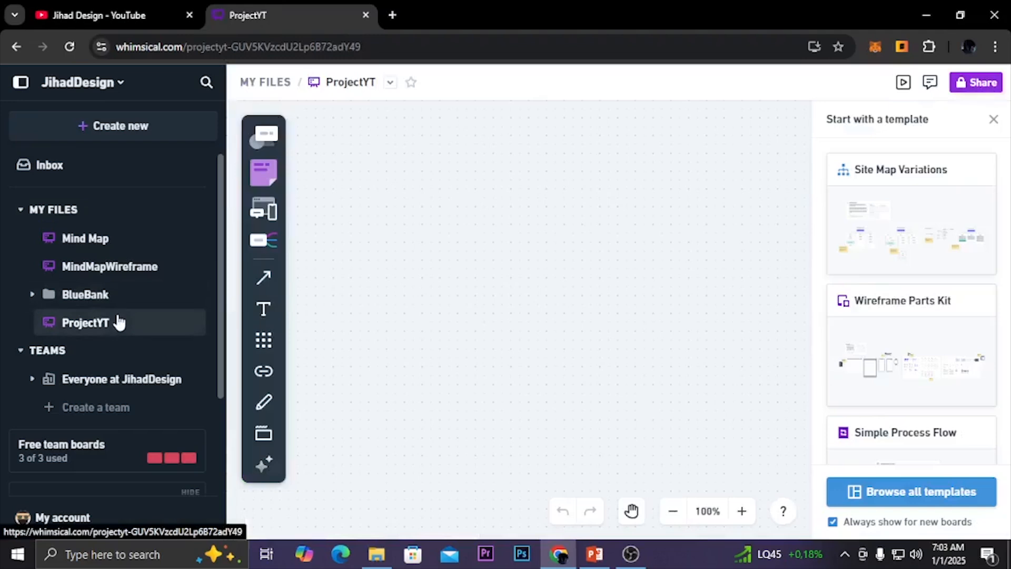
pyautogui.click(21, 84)
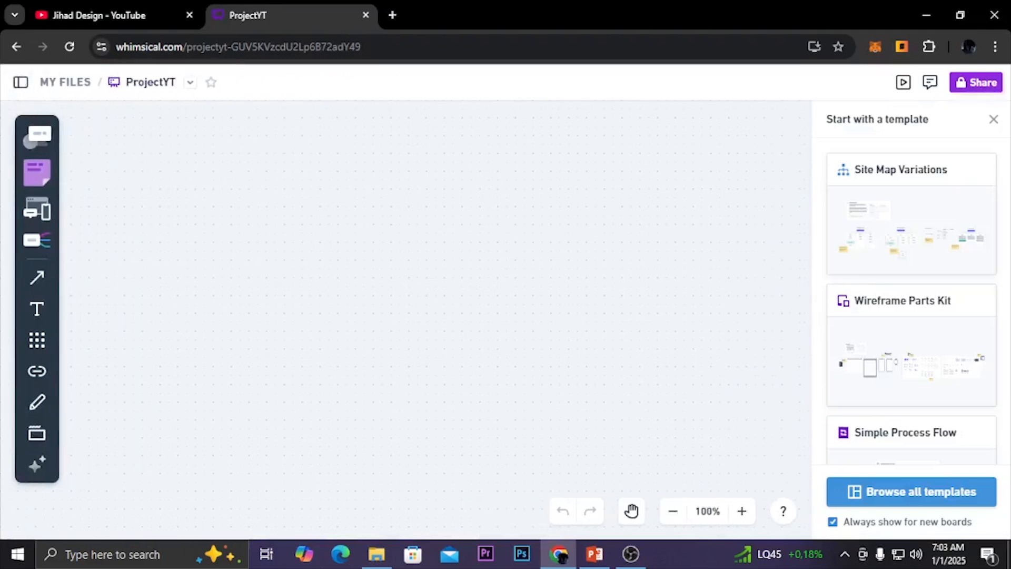
pyautogui.click(994, 120)
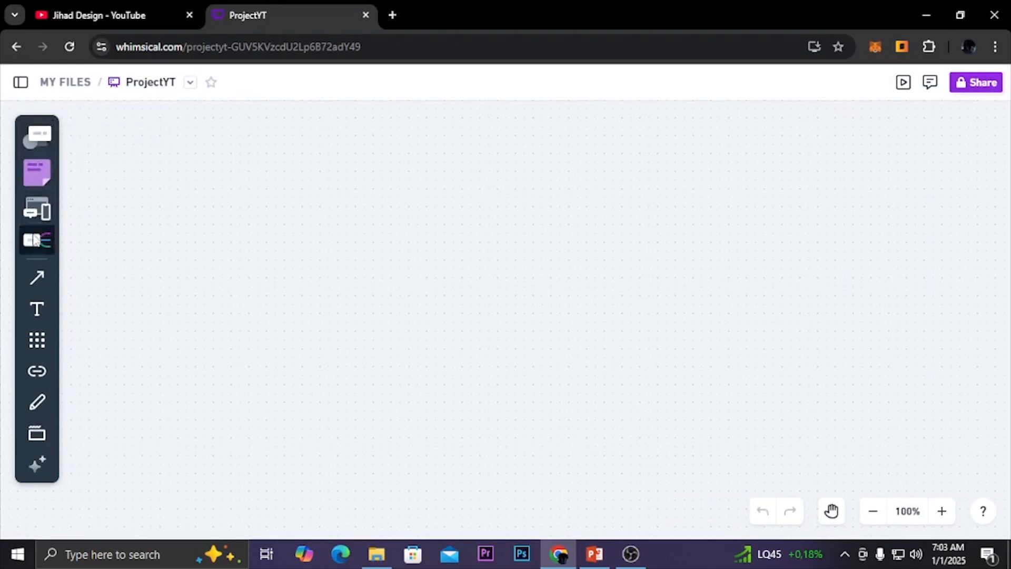
# Step: Place a 192 x 96 rectangle on the empty board and label it "Ketua"
pyautogui.scroll(-2, 36, 329)
pyautogui.scroll(2, 37, 443)
pyautogui.click(42, 138)
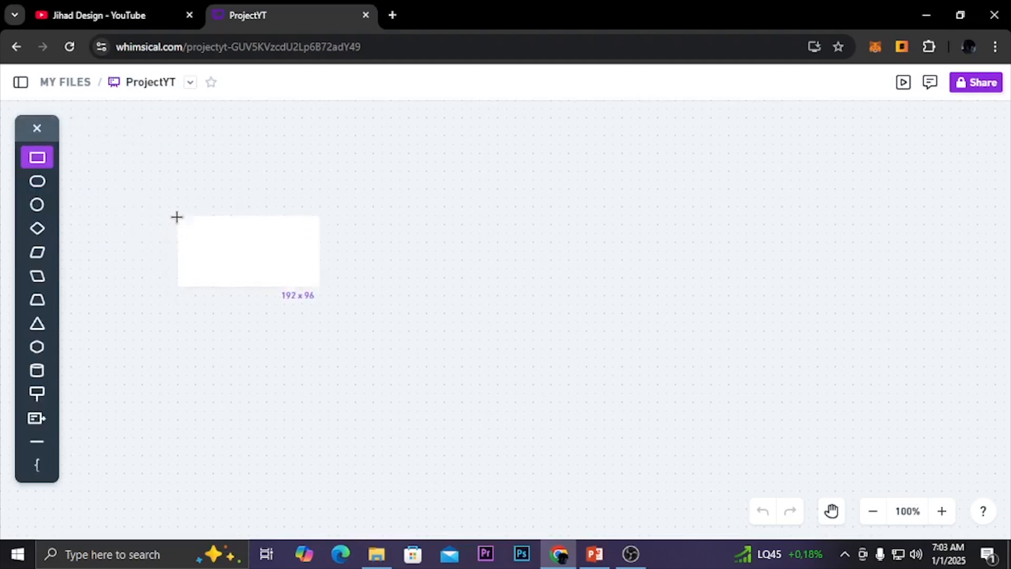
pyautogui.click(175, 187)
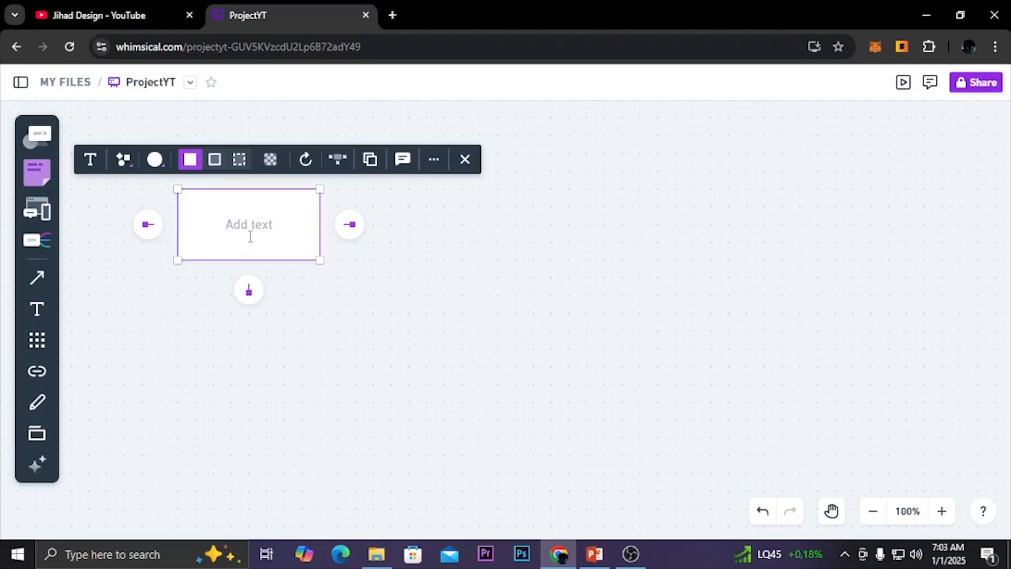
pyautogui.write('Ketua')
# Step: Add a connected box below Ketua and label it "Wakil 1"
pyautogui.click(307, 311)
pyautogui.click(262, 250)
pyautogui.click(249, 290)
pyautogui.write('Wakil 1')
pyautogui.click(390, 384)
pyautogui.click(294, 390)
pyautogui.click(351, 368)
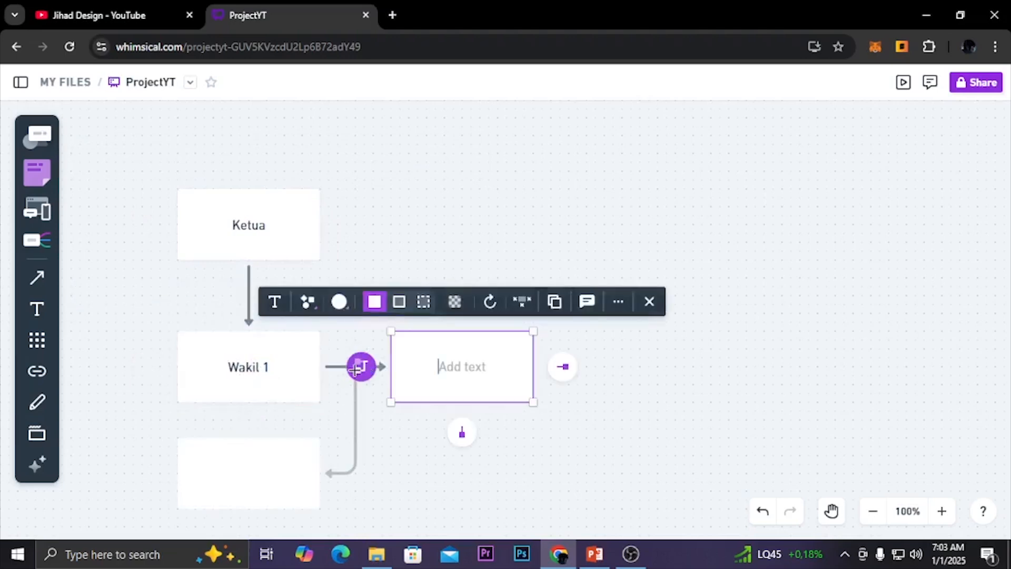
pyautogui.click(578, 404)
pyautogui.click(406, 375)
pyautogui.press('Delete')
# Step: Add a second connected box under Ketua, beside Wakil 1, and label it "Wakil 2"
pyautogui.click(260, 251)
pyautogui.click(249, 290)
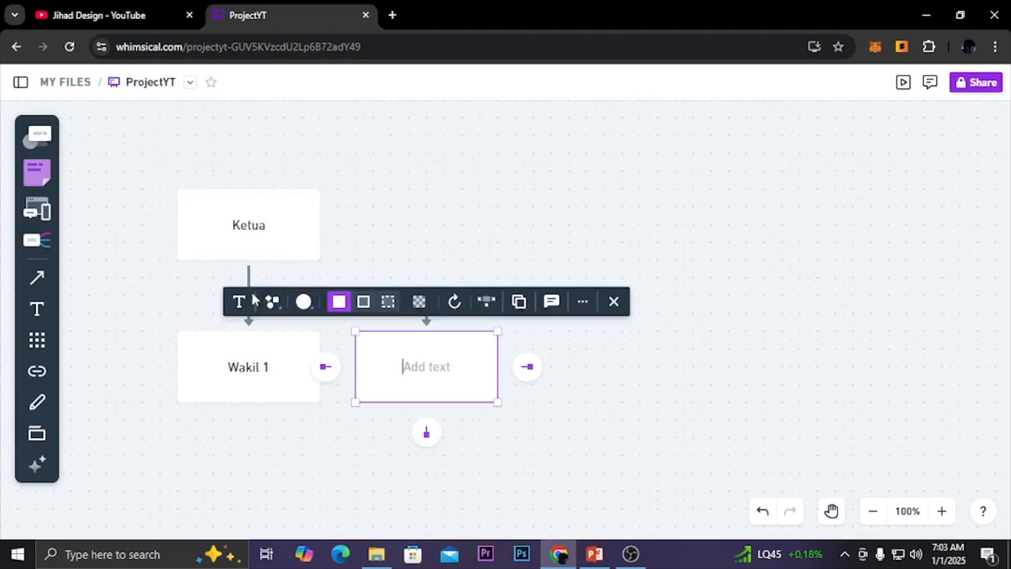
pyautogui.write('Wakil 2')
pyautogui.click(594, 451)
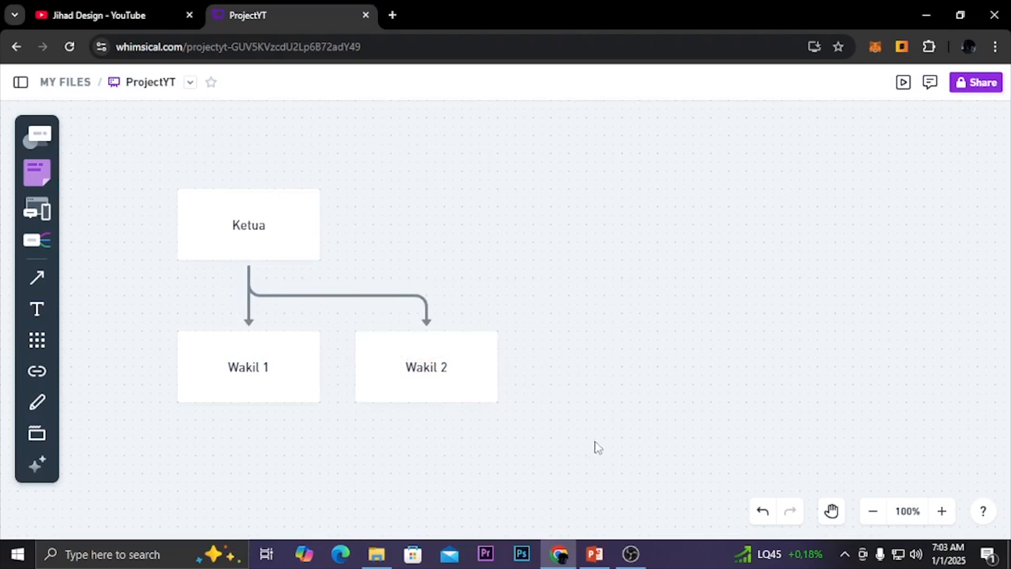
# Step: Delete the whole Ketua flowchart from the board
pyautogui.moveTo(144, 157); pyautogui.dragTo(571, 415)
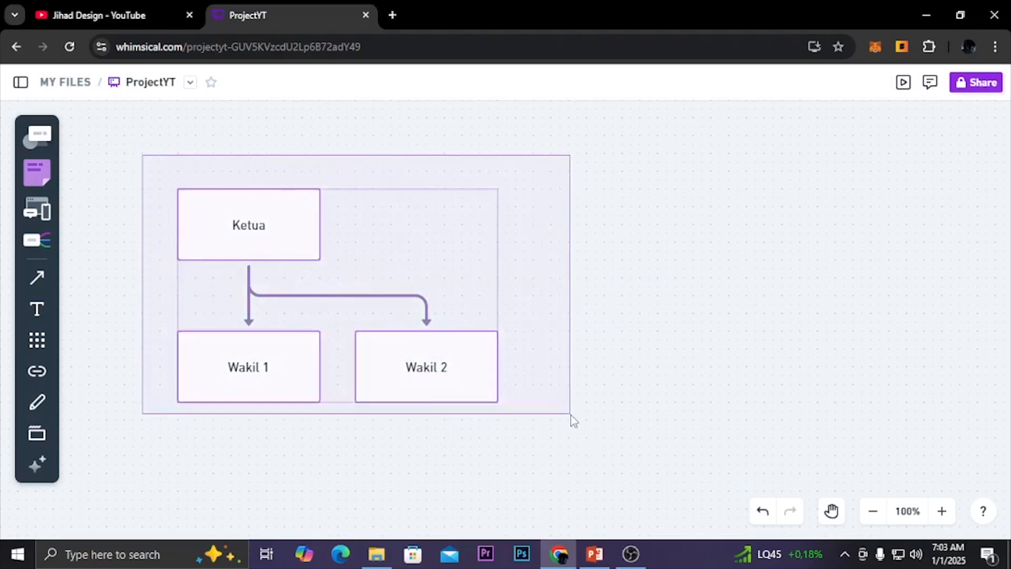
pyautogui.press('Delete')
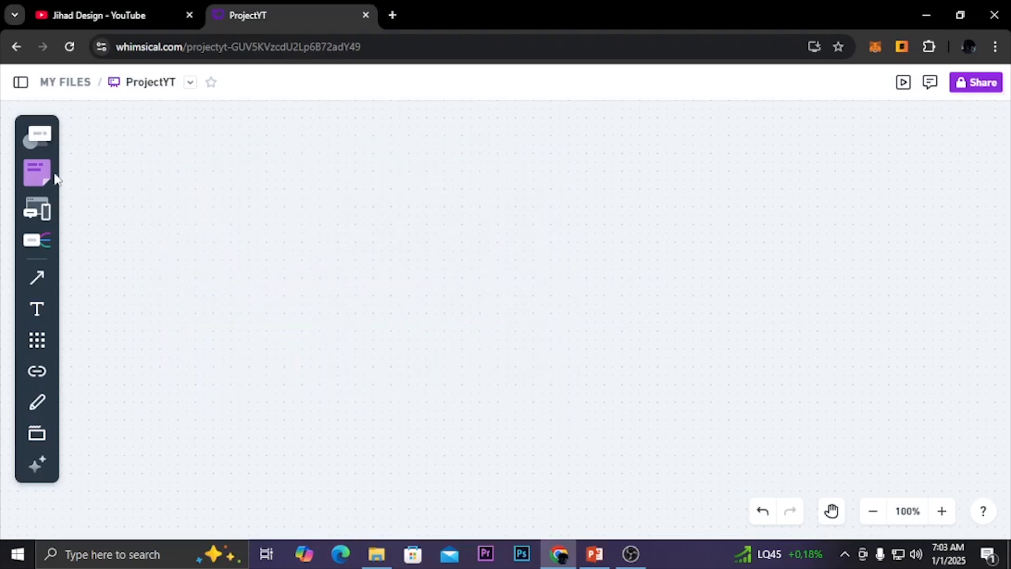
# Step: Place a purple 240 x 240 sticky note on the board and move it slightly downward
pyautogui.click(38, 176)
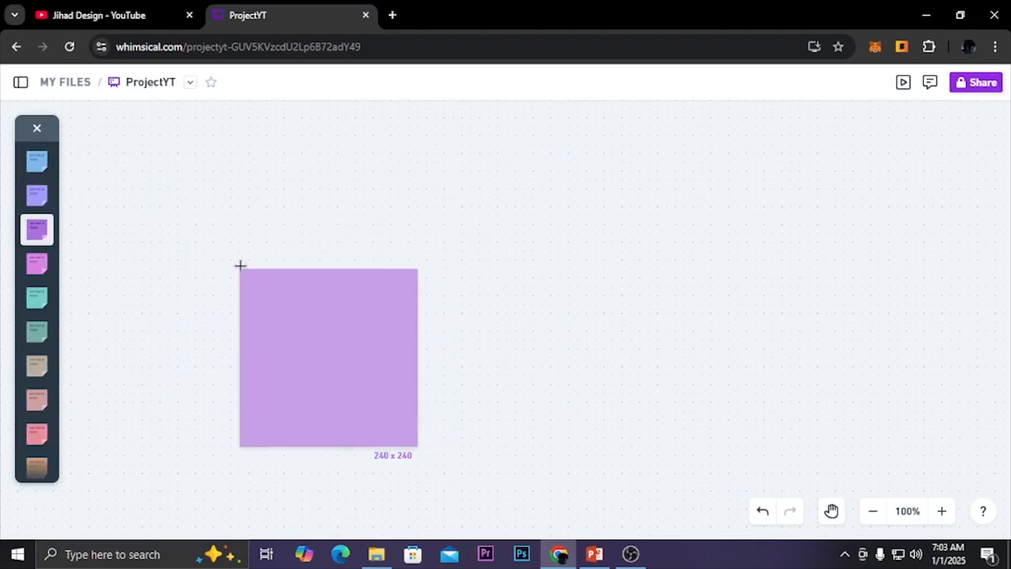
pyautogui.click(126, 152)
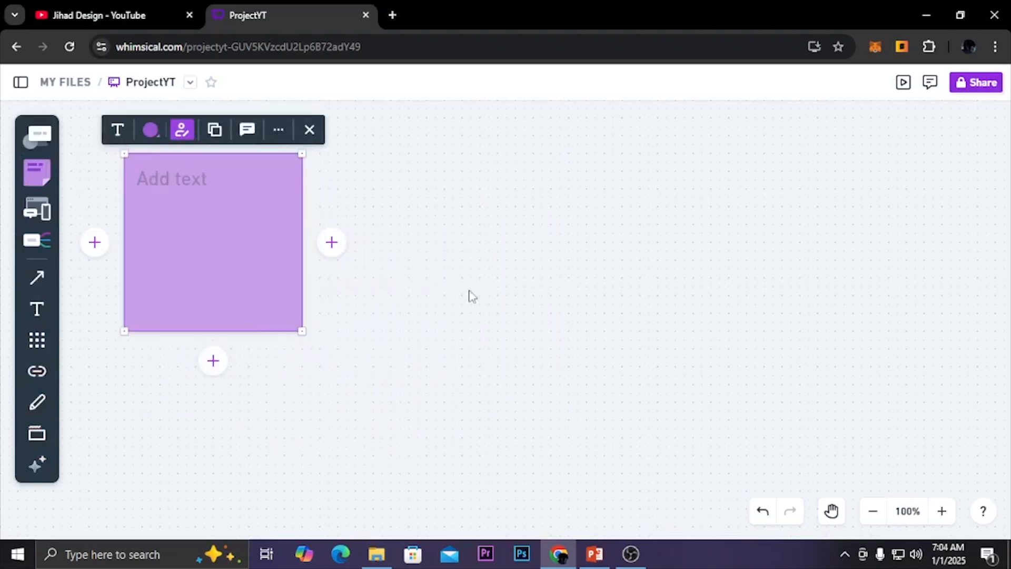
pyautogui.scroll(-2, 326, 277)
pyautogui.scroll(-2, 268, 282)
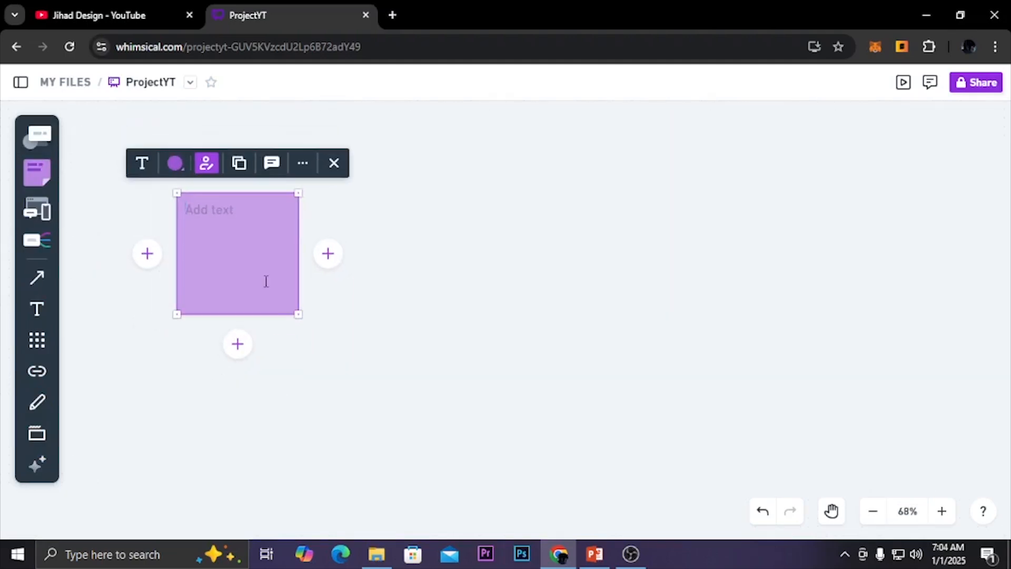
pyautogui.click(452, 321)
pyautogui.moveTo(271, 277); pyautogui.dragTo(261, 329)
pyautogui.click(405, 343)
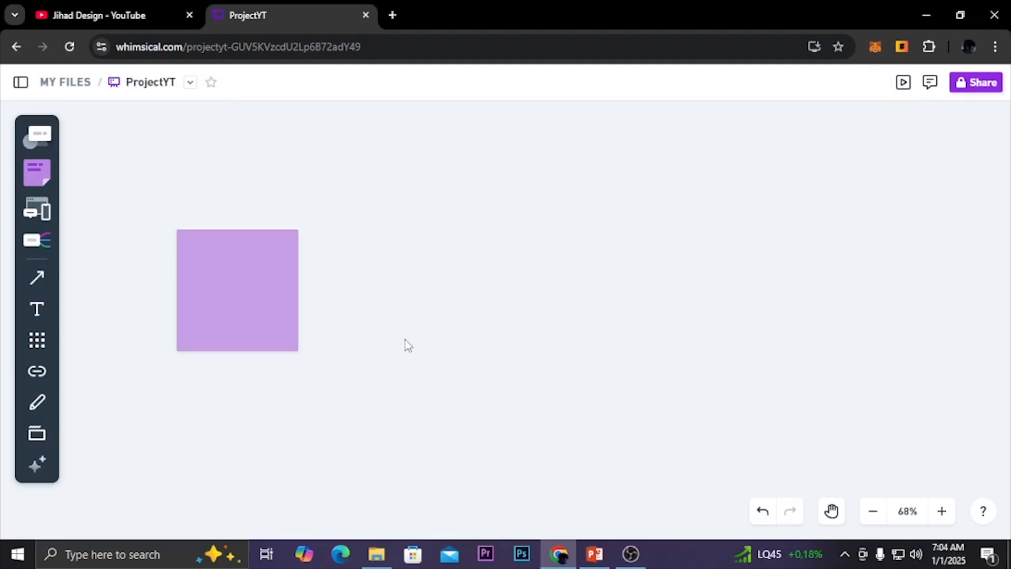
pyautogui.click(264, 299)
pyautogui.click(379, 334)
pyautogui.click(279, 302)
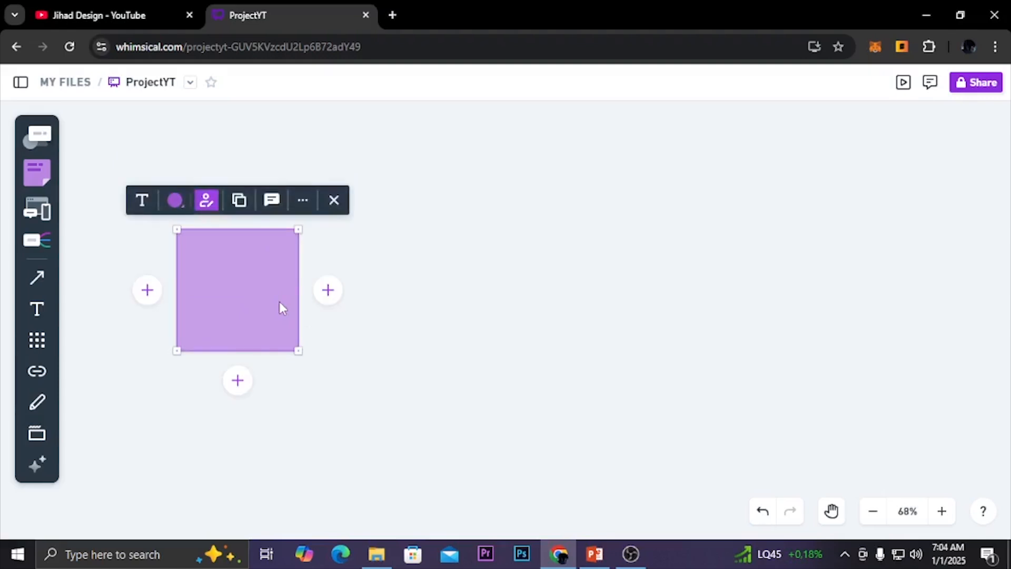
pyautogui.click(460, 366)
pyautogui.click(272, 287)
# Step: Add a teal sticky note to the right of the purple one, level with it
pyautogui.click(37, 173)
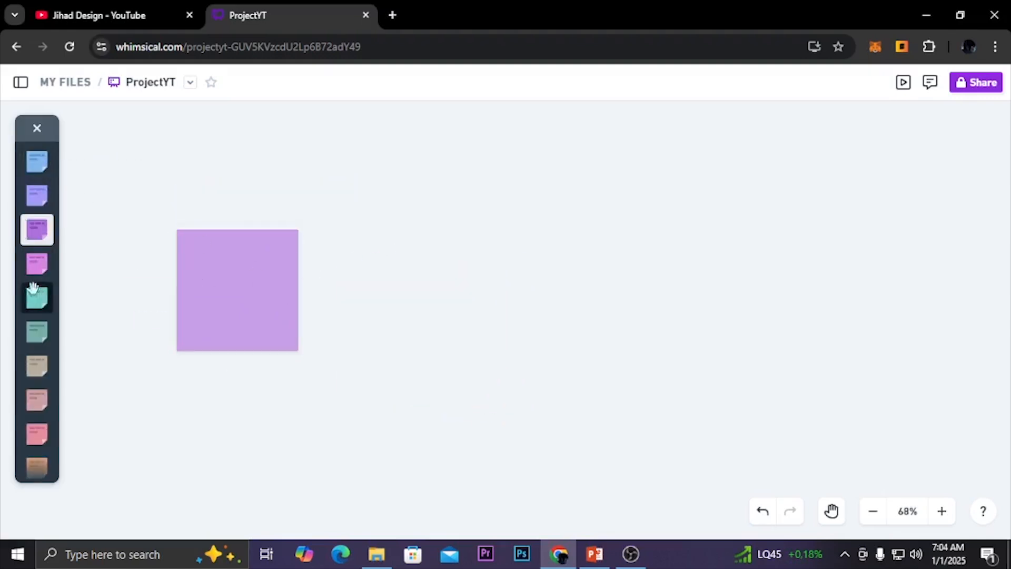
pyautogui.click(35, 295)
pyautogui.click(369, 234)
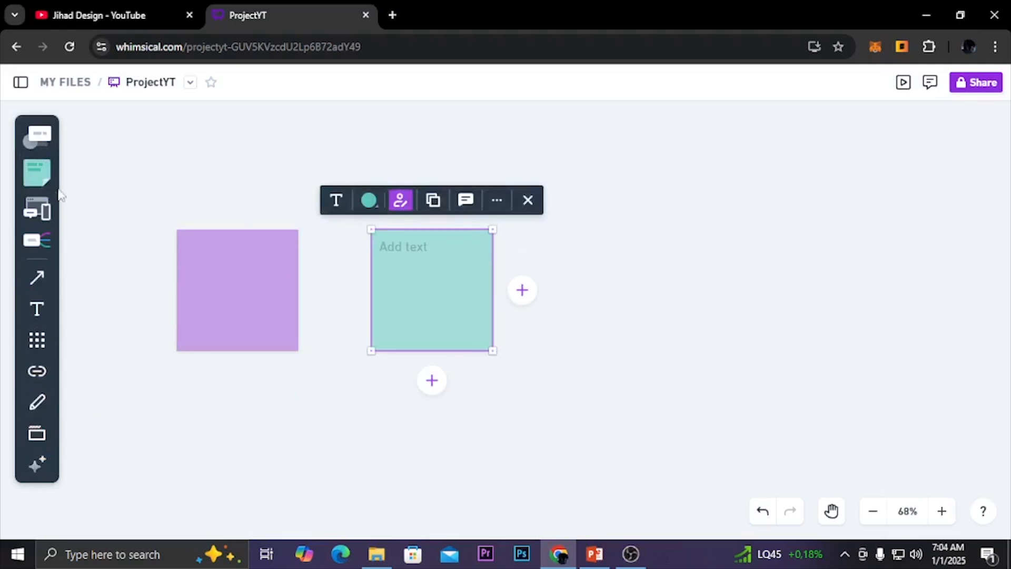
# Step: Add a dusty-pink 240 x 240 sticky note beside the teal one, level with it and equally spaced
pyautogui.press('Escape')
pyautogui.press('s')
pyautogui.click(37, 399)
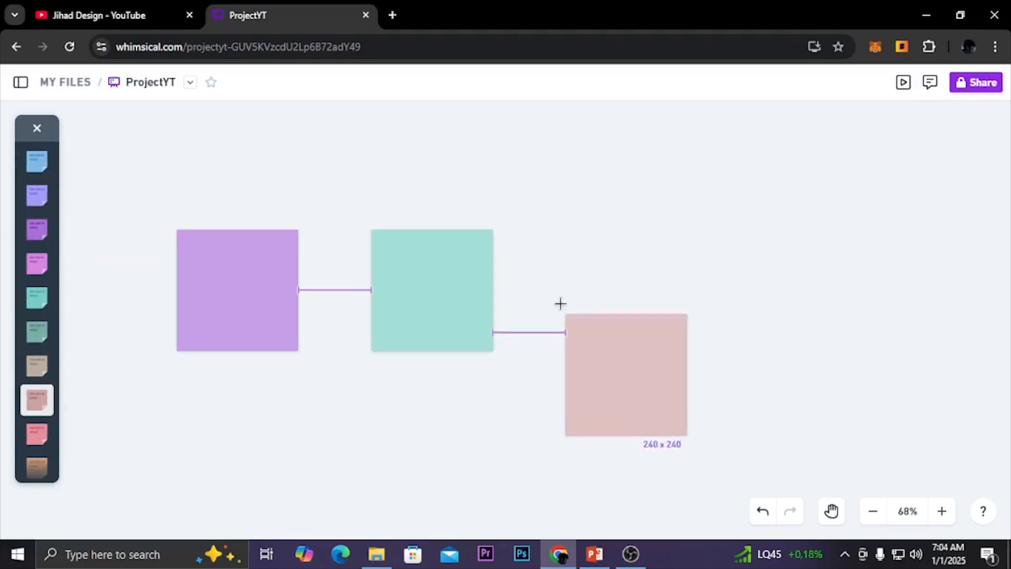
pyautogui.click(562, 232)
pyautogui.press('Escape')
# Step: Delete the purple, teal and pink sticky notes from the board together
pyautogui.click(283, 307)
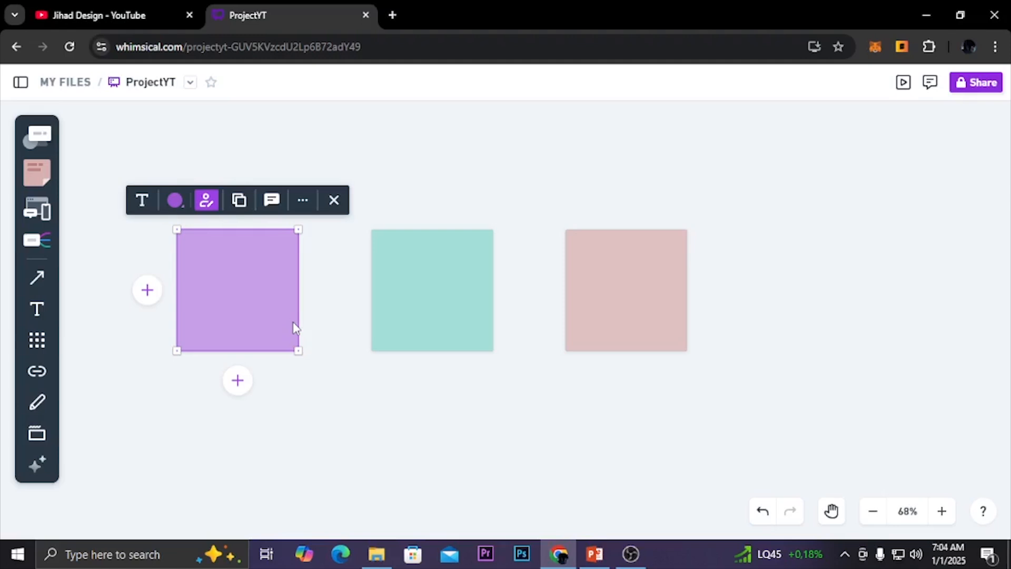
pyautogui.click(709, 407)
pyautogui.moveTo(723, 398); pyautogui.dragTo(141, 205)
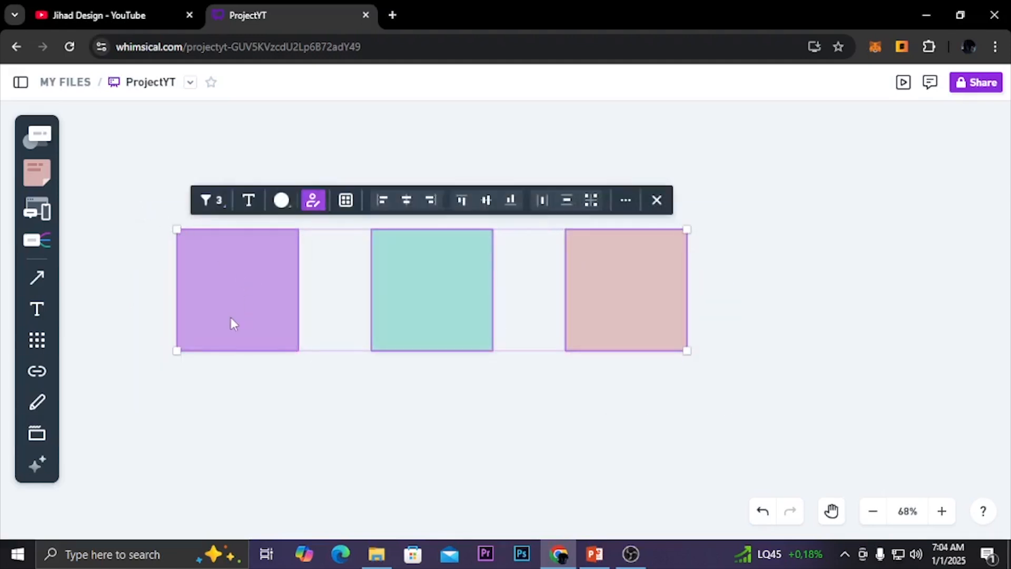
pyautogui.press('Delete')
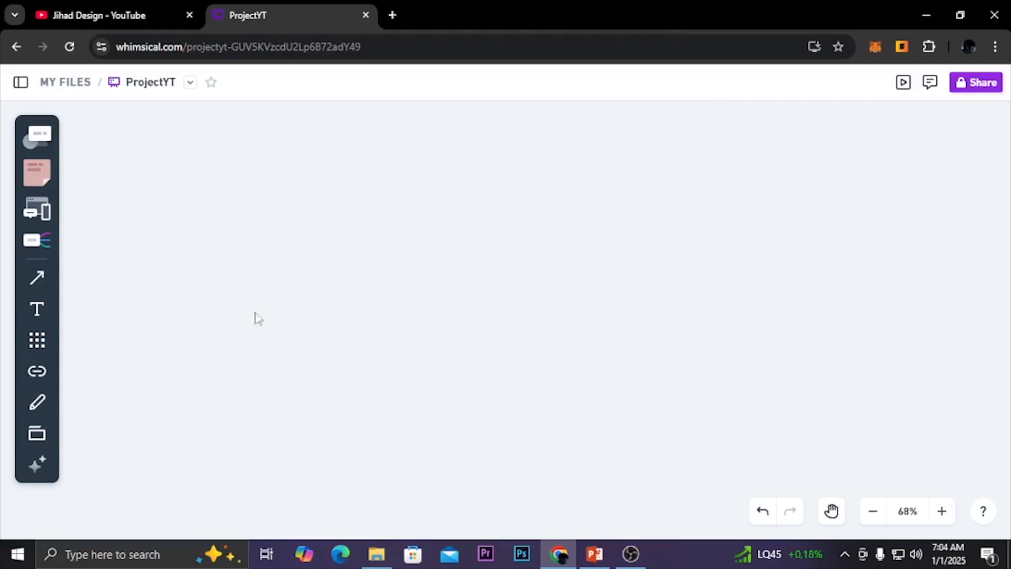
# Step: Examine the wireframe mode's element library, from rectangle and buttons through to sliders and progress bars
pyautogui.click(47, 212)
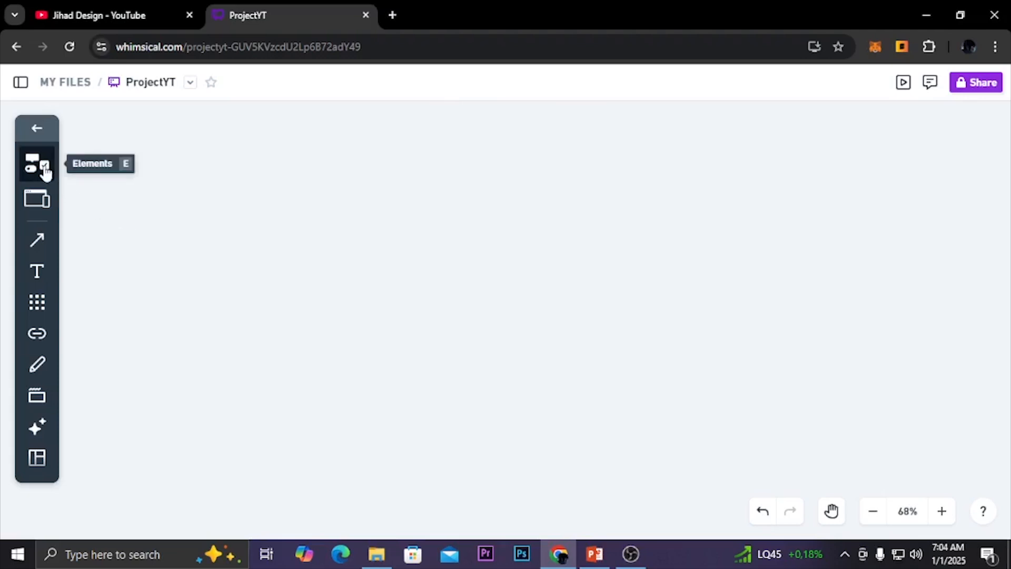
pyautogui.scroll(-1, 46, 436)
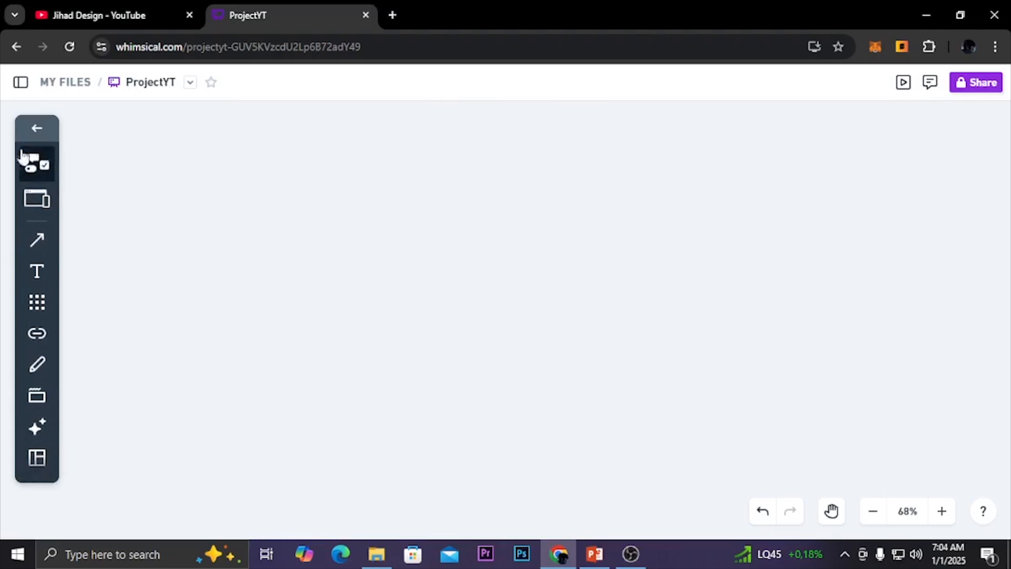
pyautogui.click(37, 129)
pyautogui.scroll(-2, 36, 432)
pyautogui.scroll(2, 37, 421)
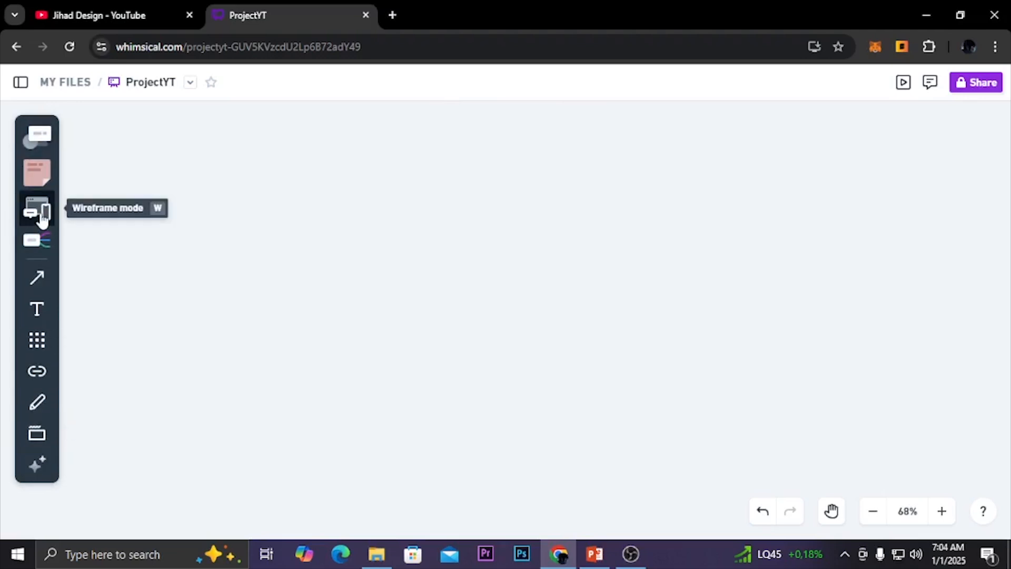
pyautogui.click(43, 220)
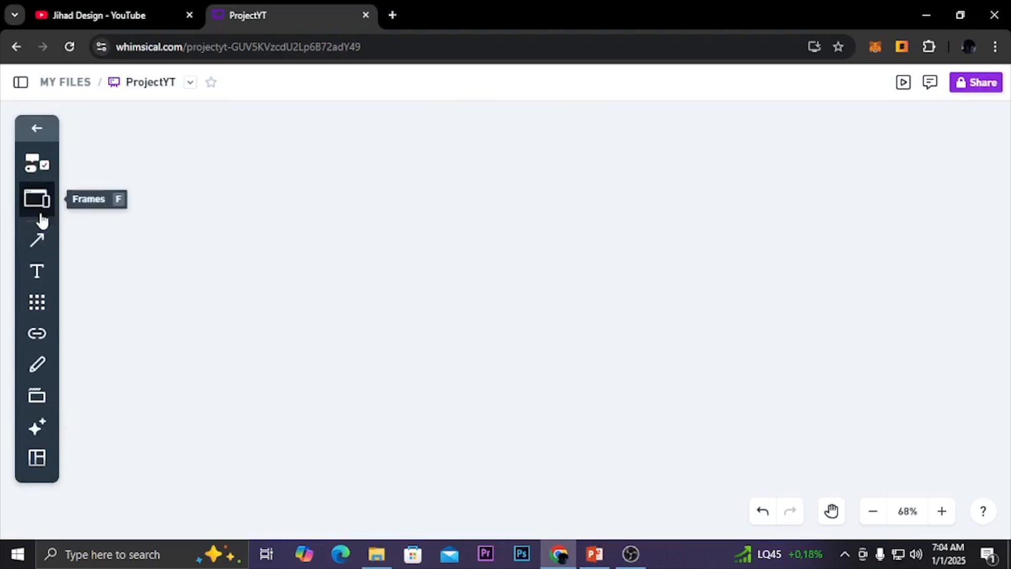
pyautogui.click(43, 167)
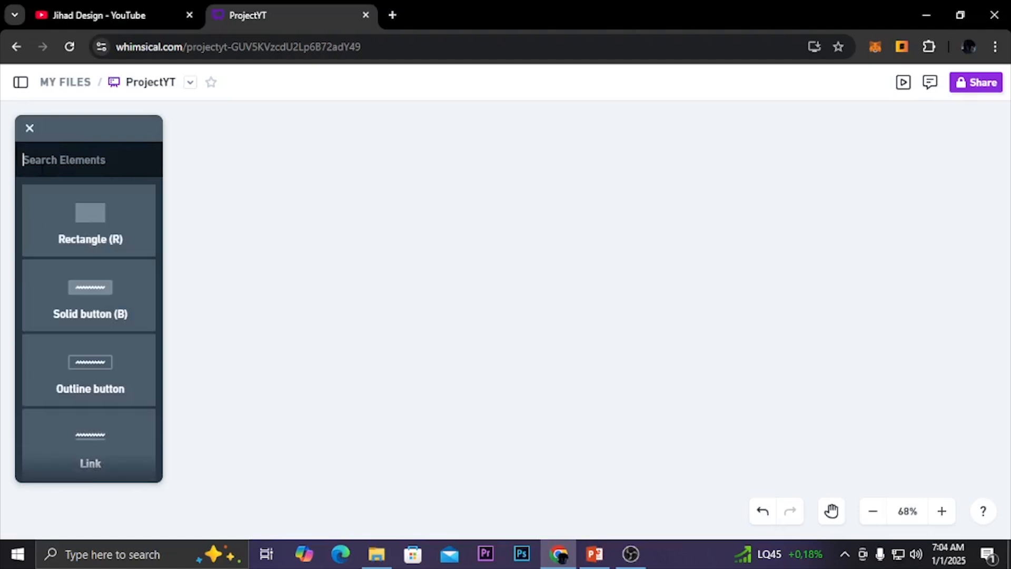
pyautogui.scroll(-5, 97, 334)
pyautogui.scroll(5, 106, 400)
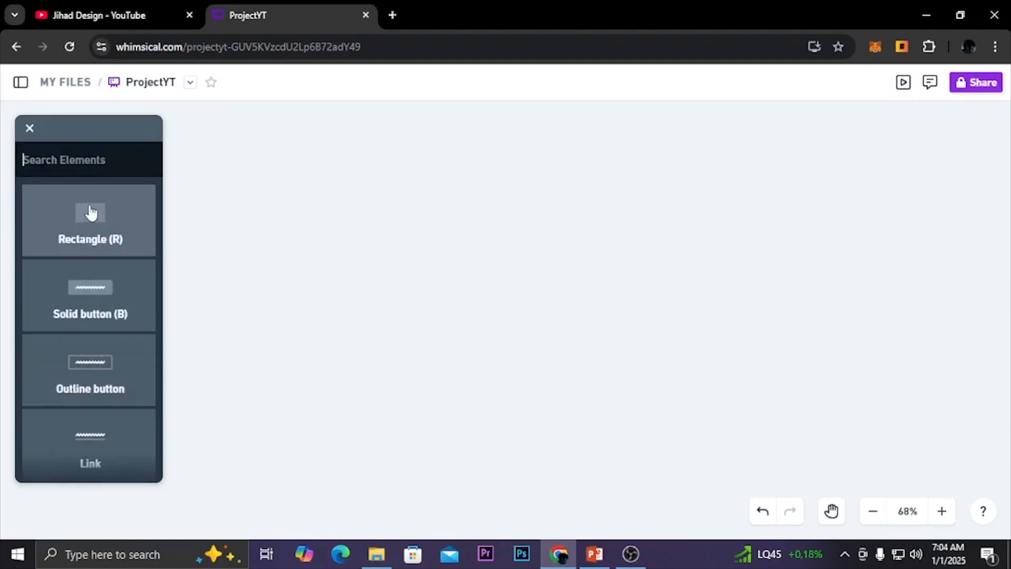
pyautogui.scroll(-2, 105, 380)
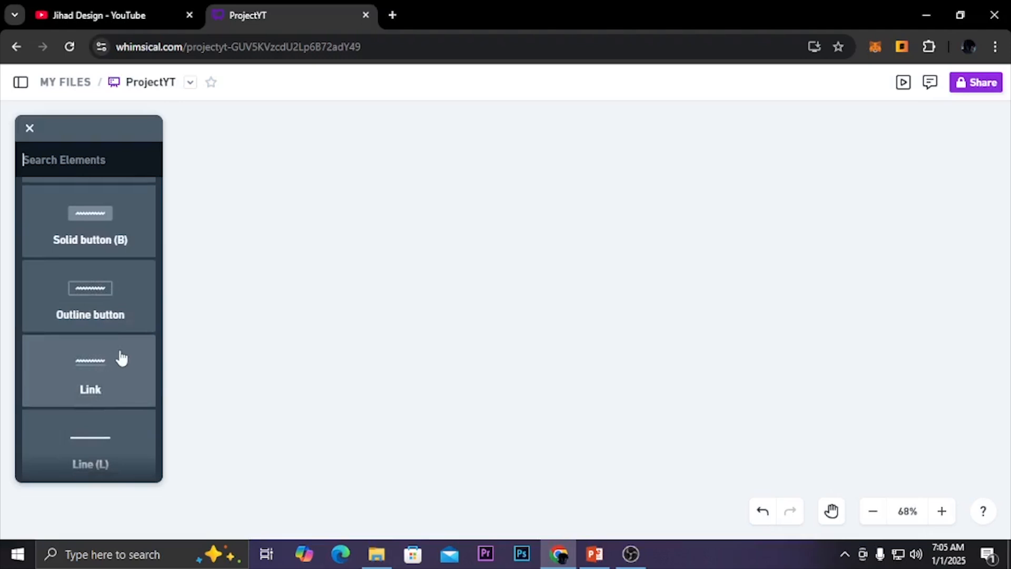
pyautogui.scroll(-2, 113, 369)
pyautogui.scroll(-3, 89, 392)
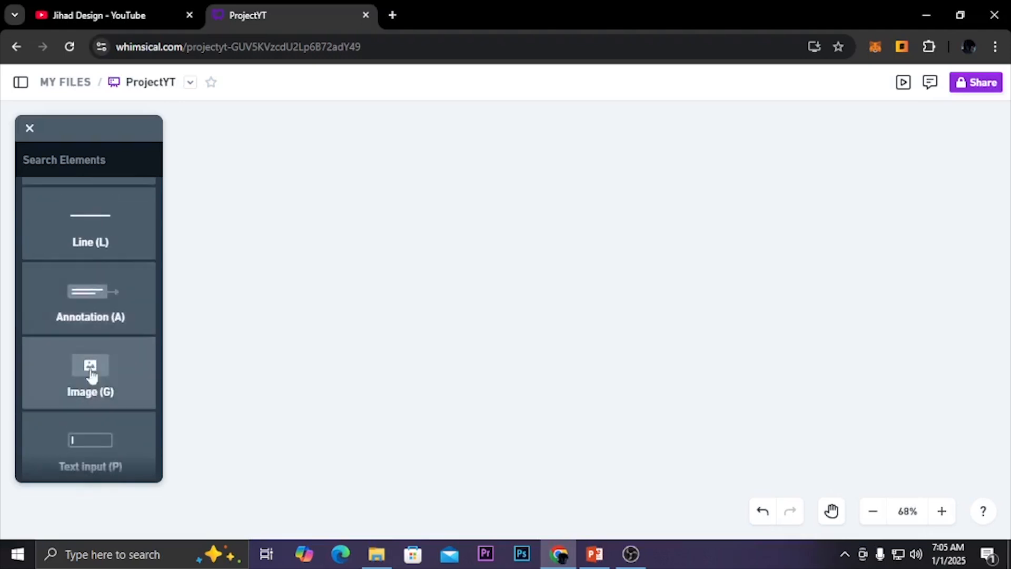
pyautogui.scroll(-5, 81, 433)
pyautogui.scroll(-15, 80, 438)
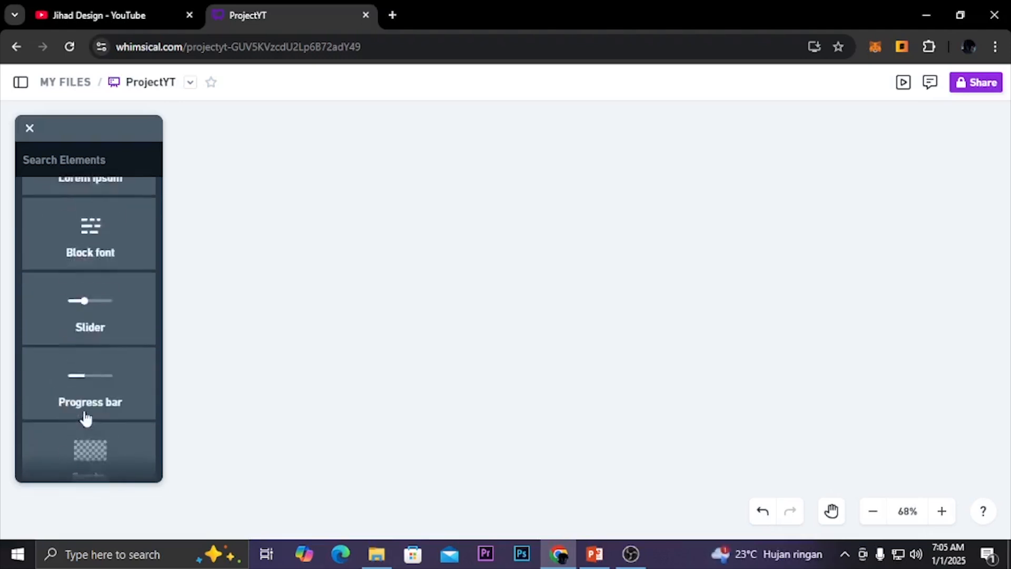
pyautogui.scroll(15, 100, 432)
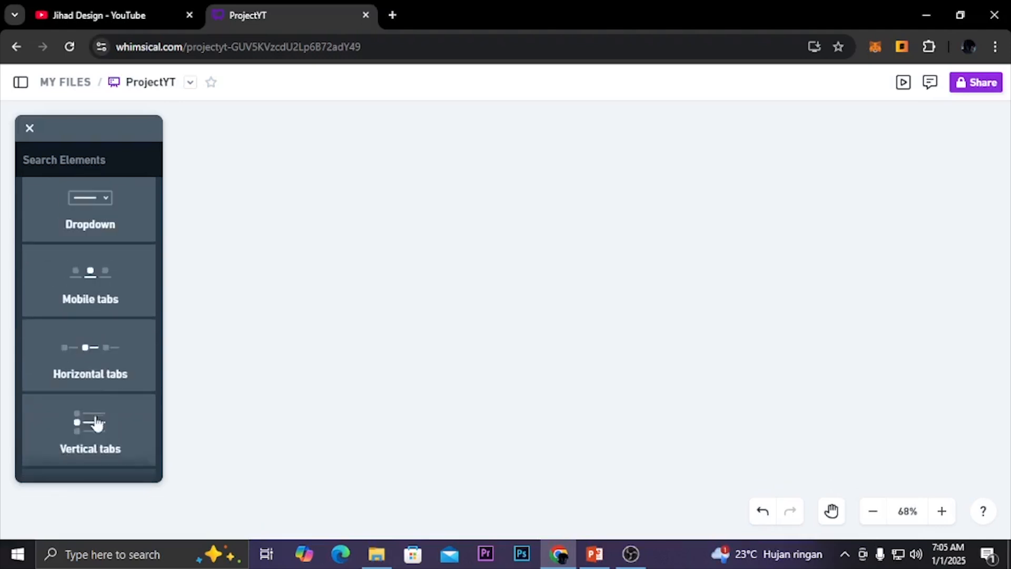
pyautogui.click(30, 129)
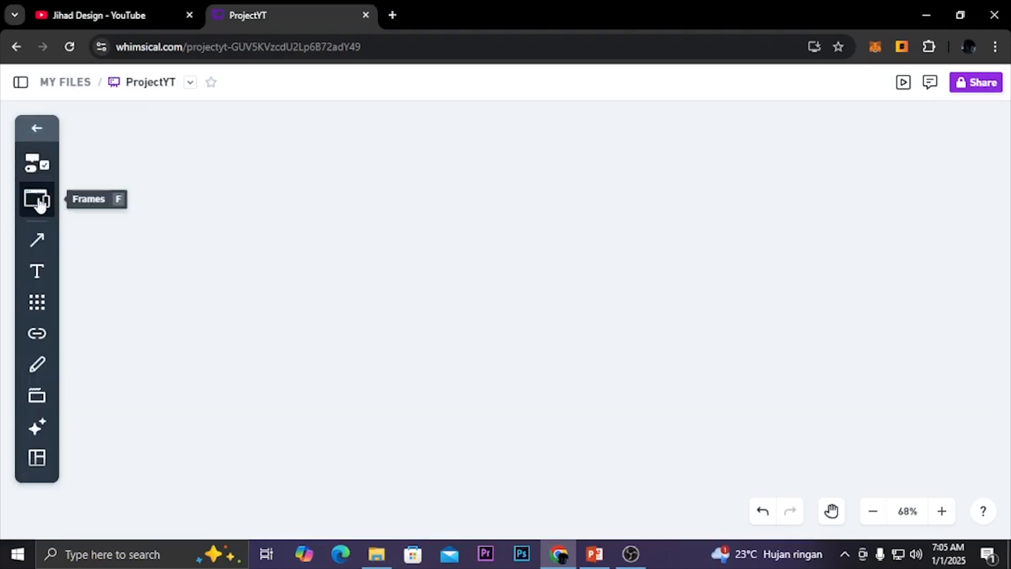
# Step: Place a Watch wireframe frame on the board and delete it again
pyautogui.click(39, 207)
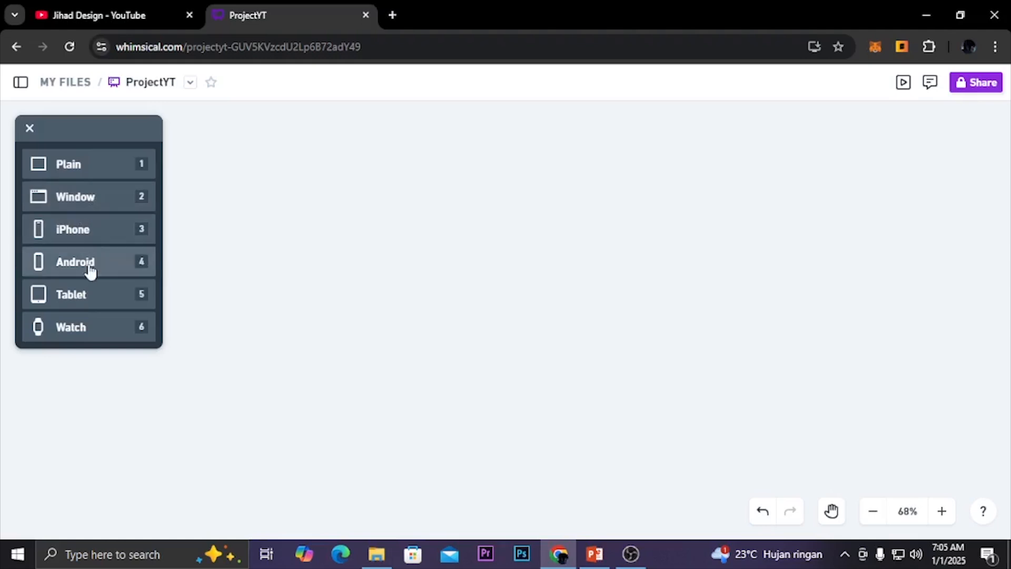
pyautogui.click(71, 327)
pyautogui.click(207, 208)
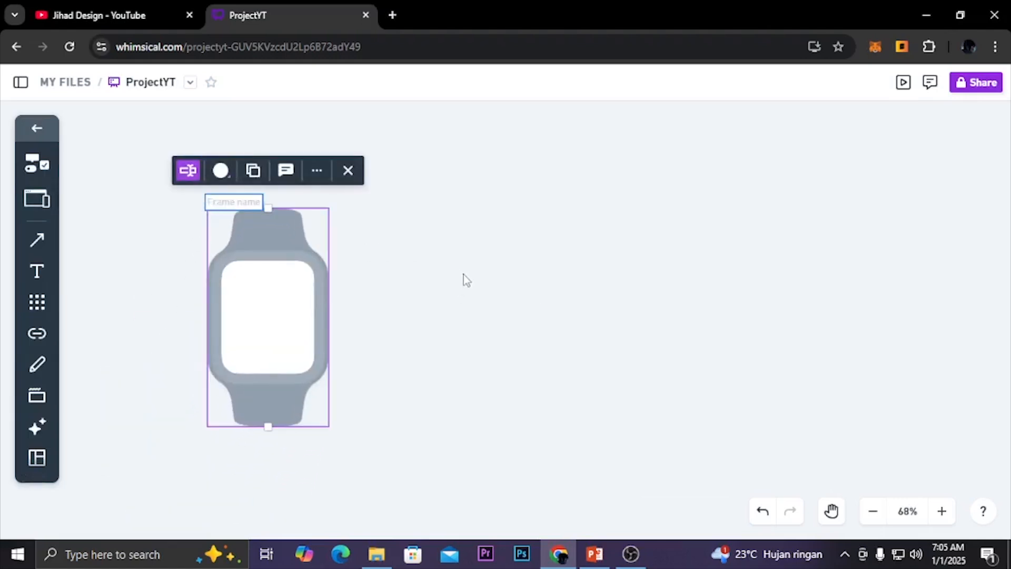
pyautogui.click(283, 293)
pyautogui.press('Delete')
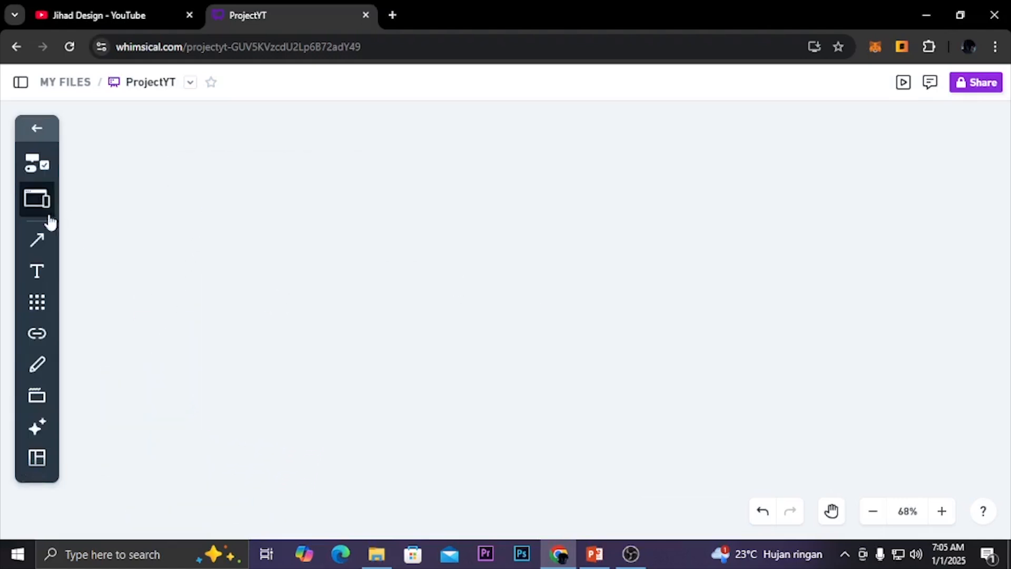
# Step: Place a Window wireframe frame on the board and delete it again
pyautogui.click(38, 200)
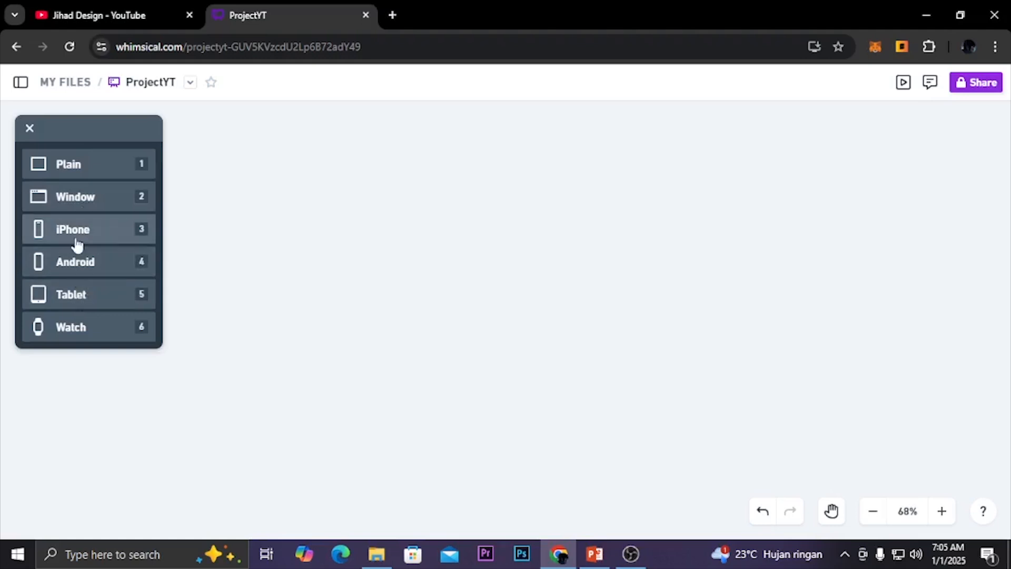
pyautogui.click(79, 197)
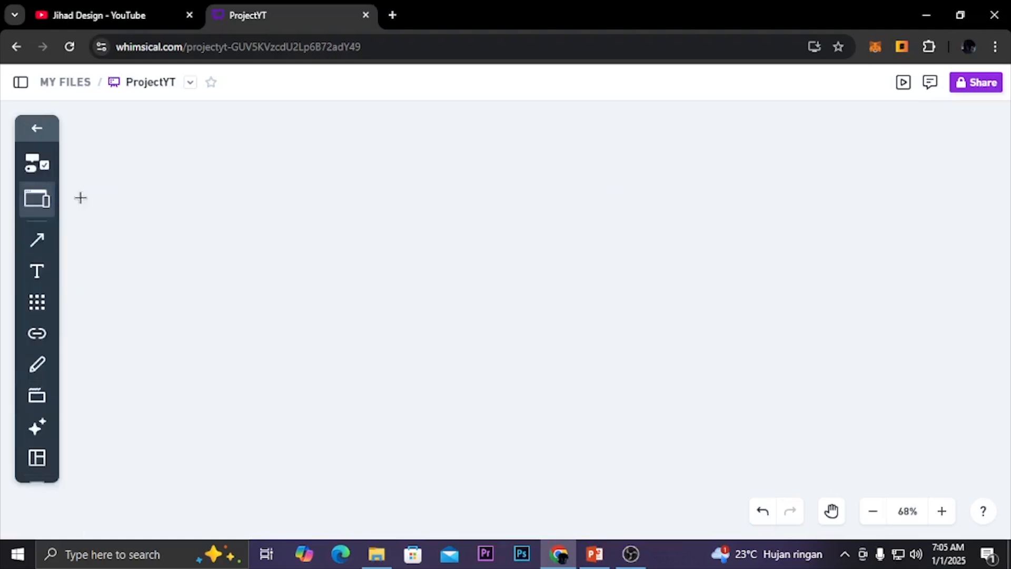
pyautogui.click(192, 138)
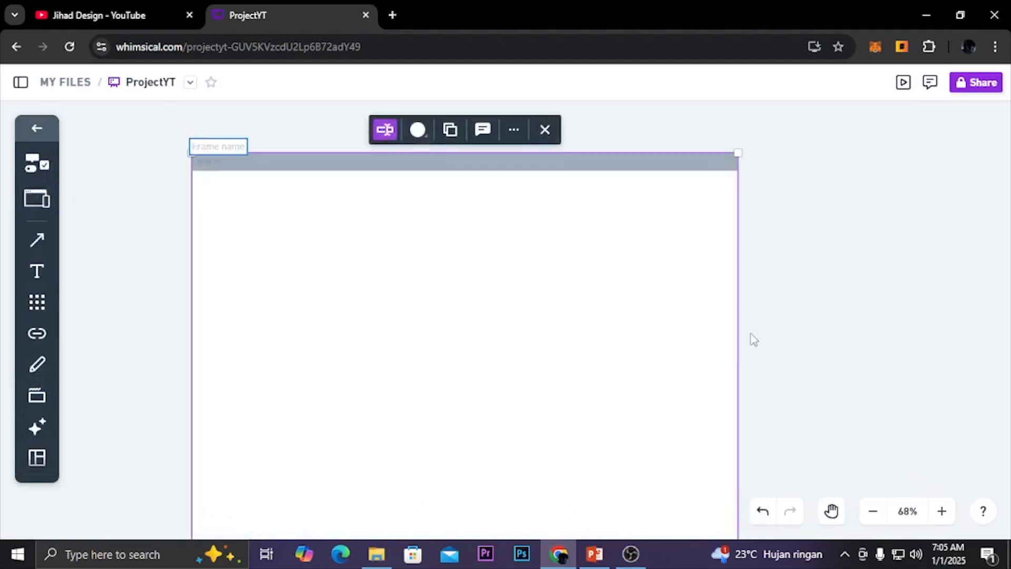
pyautogui.click(774, 327)
pyautogui.click(604, 165)
pyautogui.press('Delete')
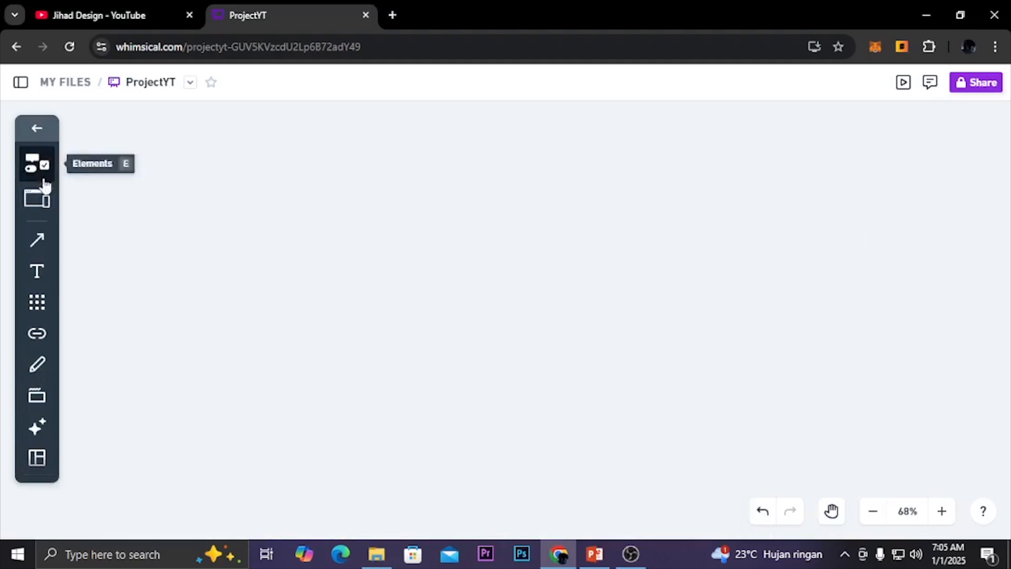
pyautogui.click(36, 162)
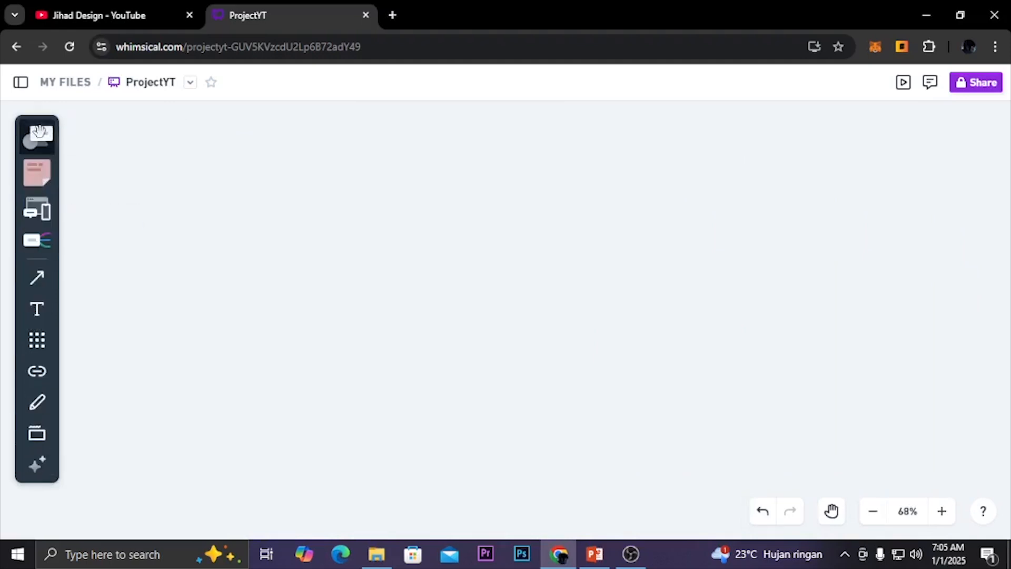
pyautogui.click(32, 220)
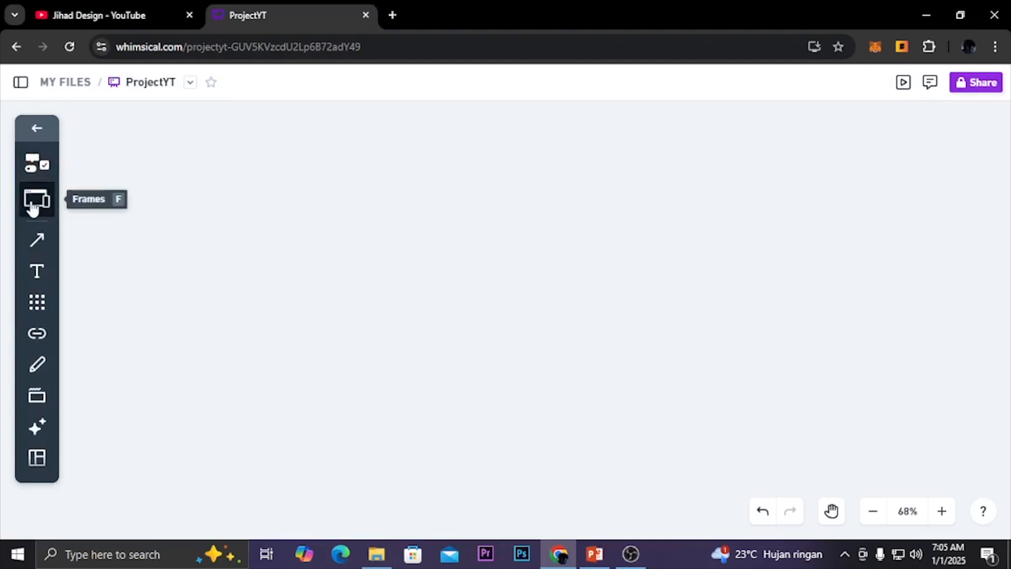
pyautogui.click(36, 129)
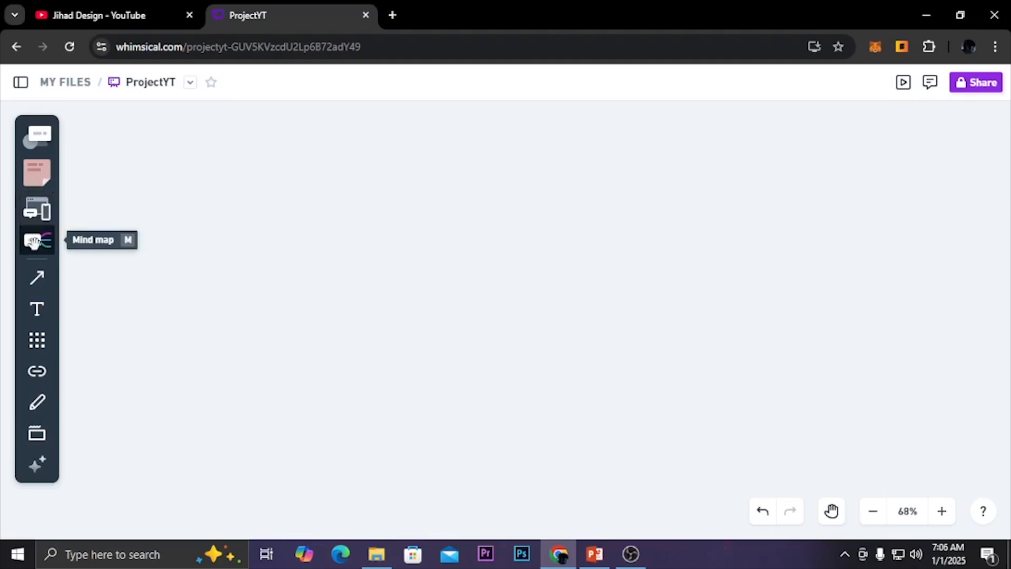
# Step: Place a mind map root node on the empty board, select it to show its options, and delete it
pyautogui.click(33, 242)
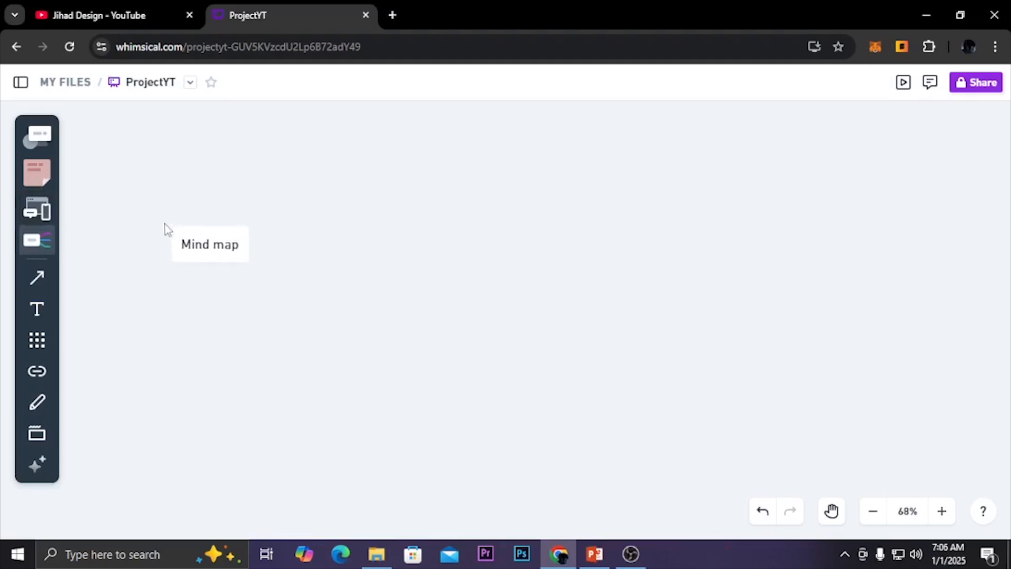
pyautogui.click(163, 232)
pyautogui.click(328, 297)
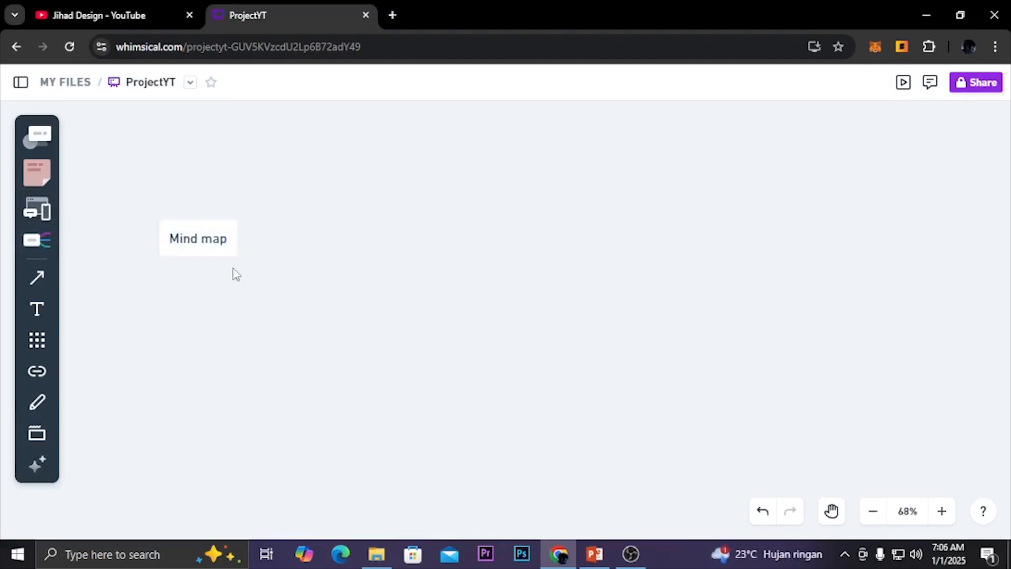
pyautogui.click(226, 255)
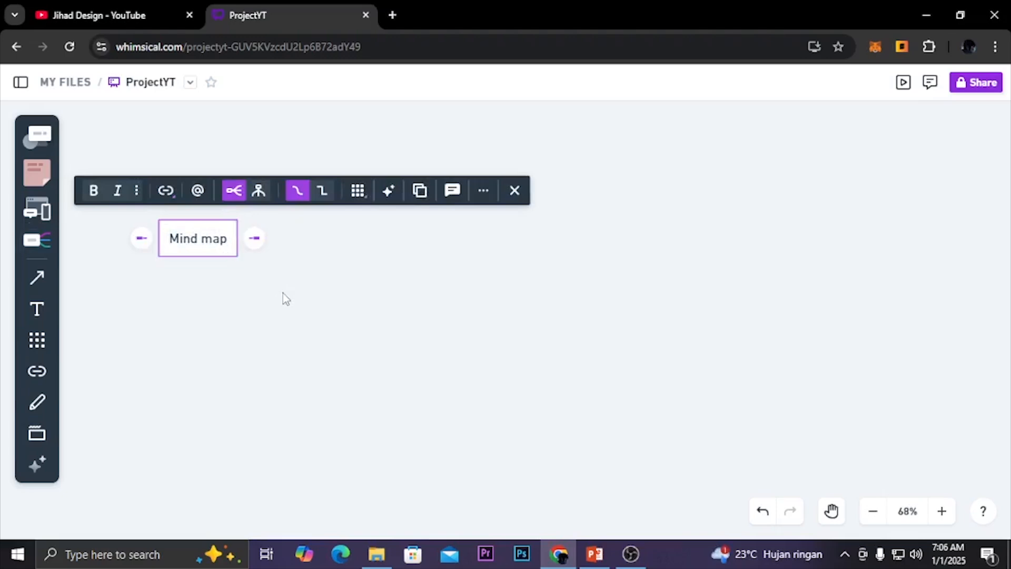
pyautogui.click(282, 293)
pyautogui.click(237, 254)
pyautogui.press('Delete')
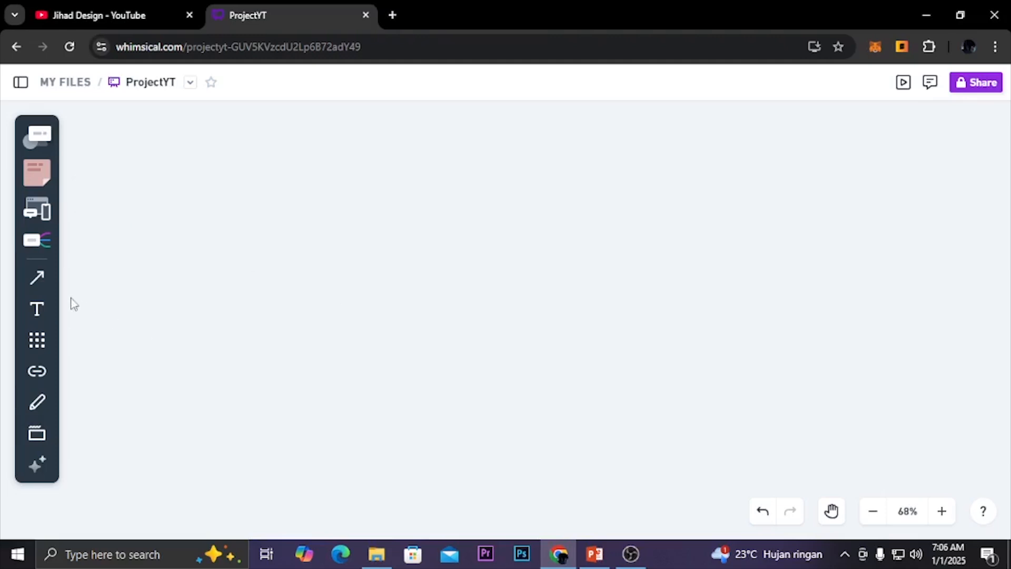
# Step: Try drawing a straight arrow on the empty board
pyautogui.click(39, 282)
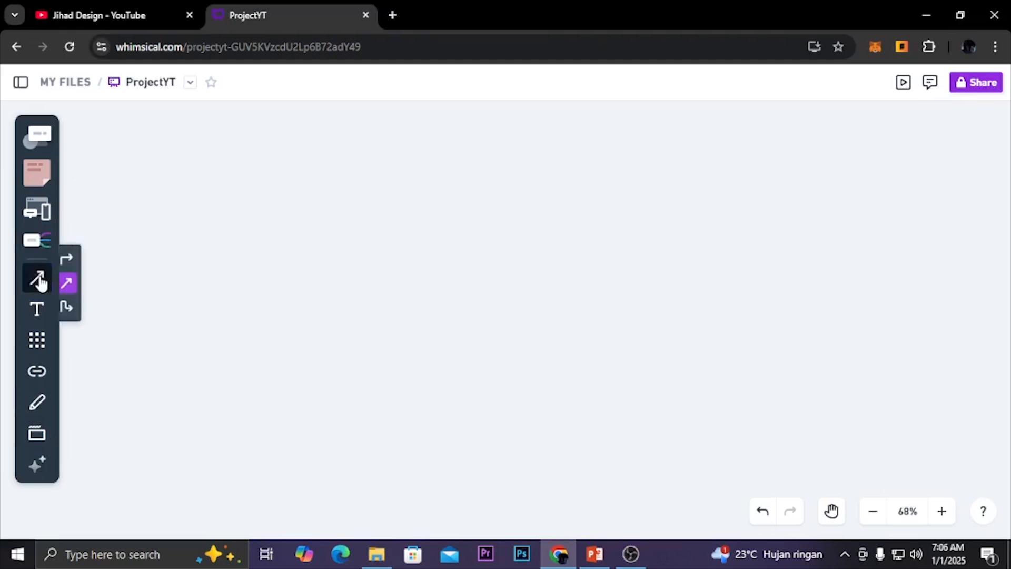
pyautogui.click(207, 225)
pyautogui.click(312, 277)
pyautogui.click(208, 257)
pyautogui.click(220, 263)
pyautogui.click(208, 258)
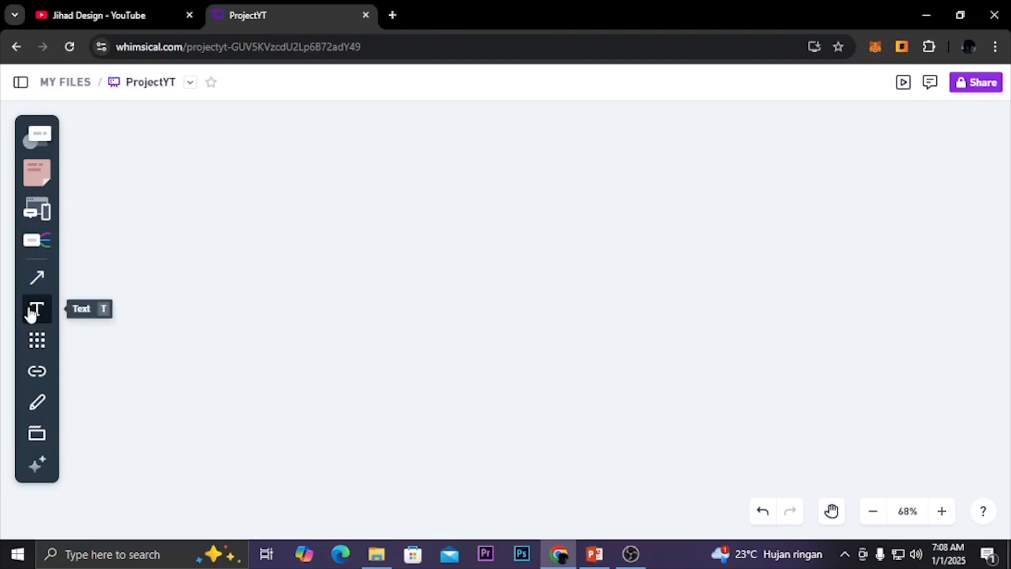
# Step: Add a text object reading "asass" to the board and delete it again
pyautogui.click(32, 310)
pyautogui.click(167, 244)
pyautogui.write('asass')
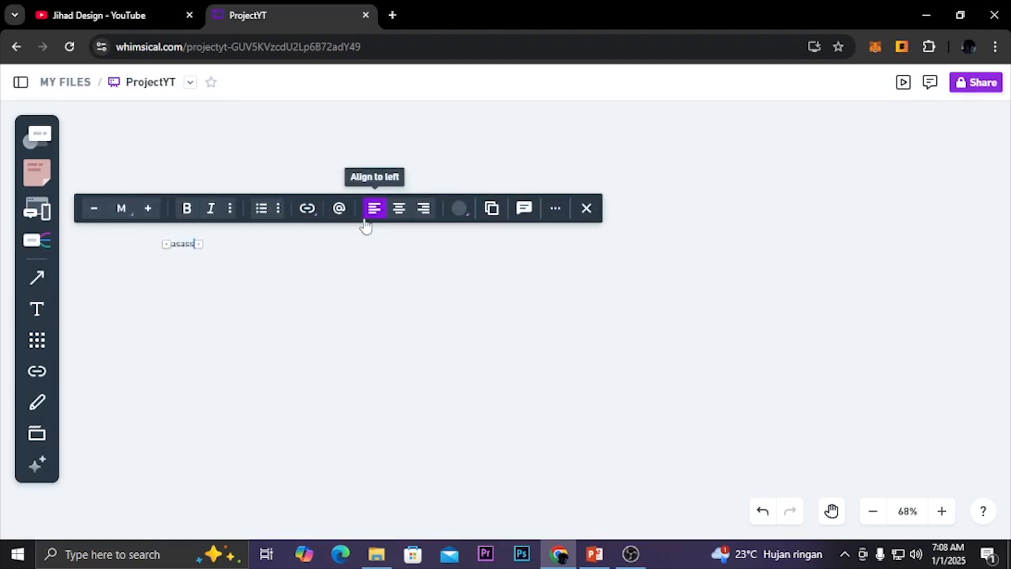
pyautogui.click(383, 315)
pyautogui.click(180, 247)
pyautogui.press('Delete')
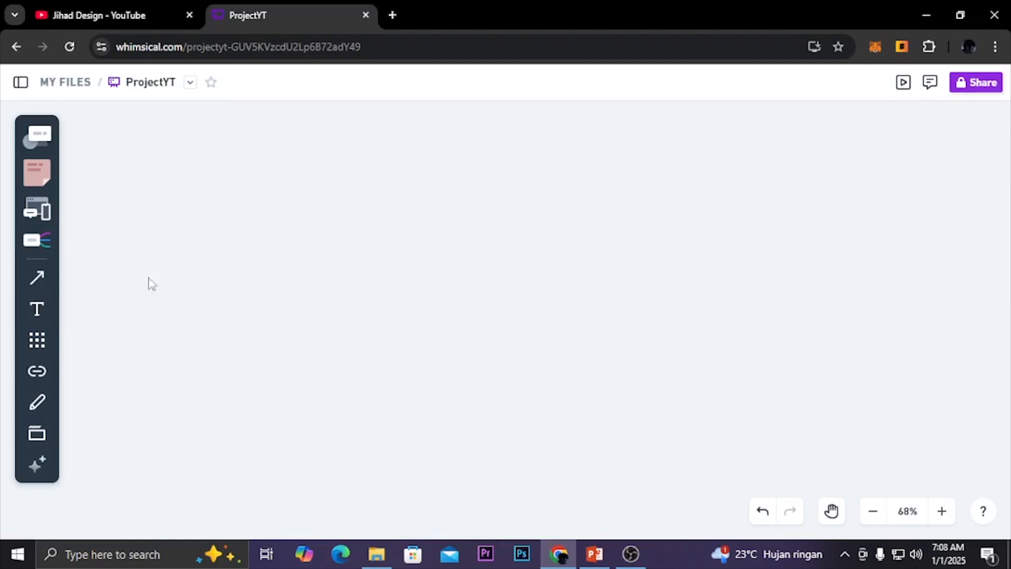
# Step: Browse the icon categories and search the icon library for "user"
pyautogui.click(38, 343)
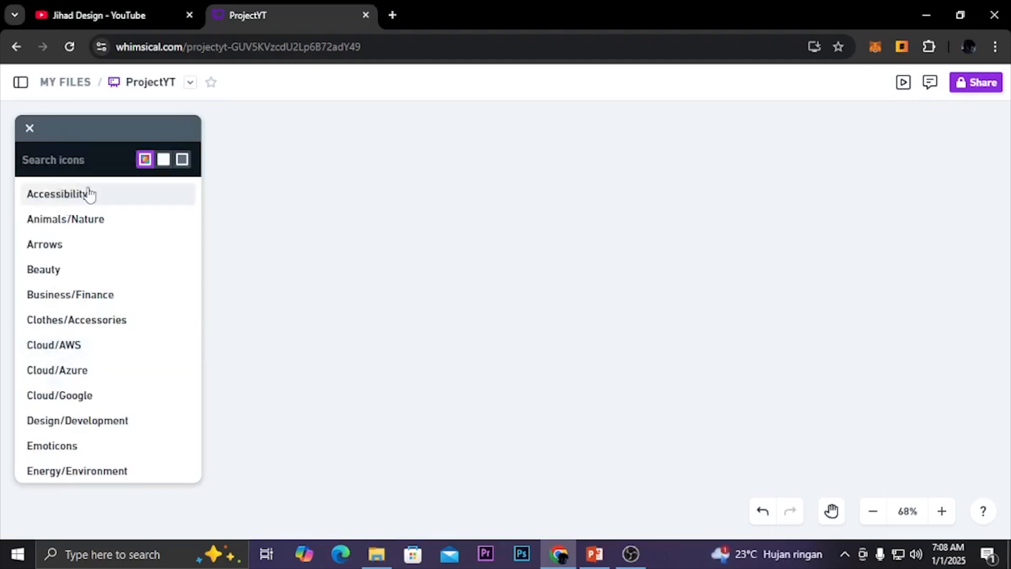
pyautogui.scroll(-13, 82, 390)
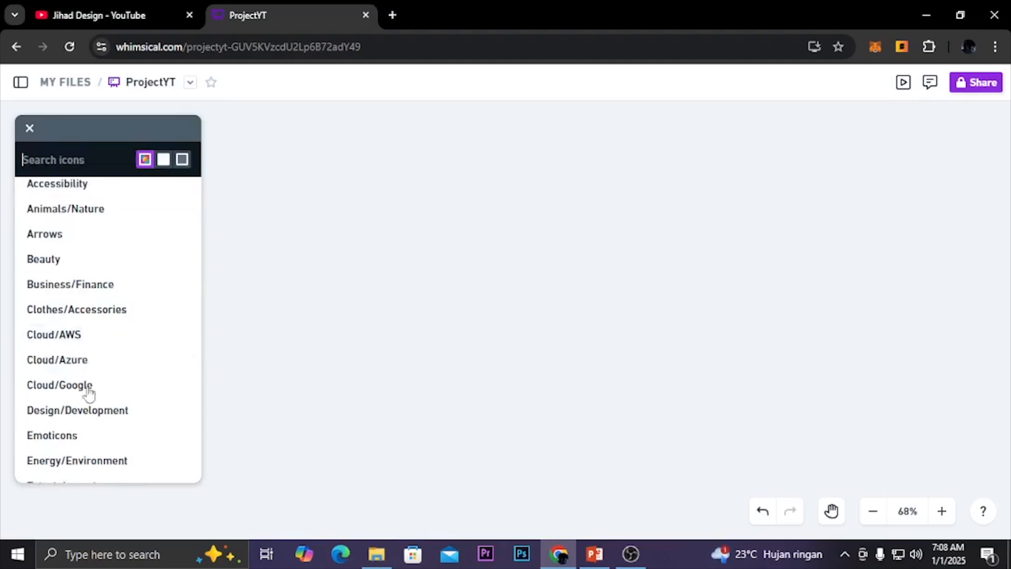
pyautogui.scroll(5, 89, 409)
pyautogui.scroll(8, 91, 408)
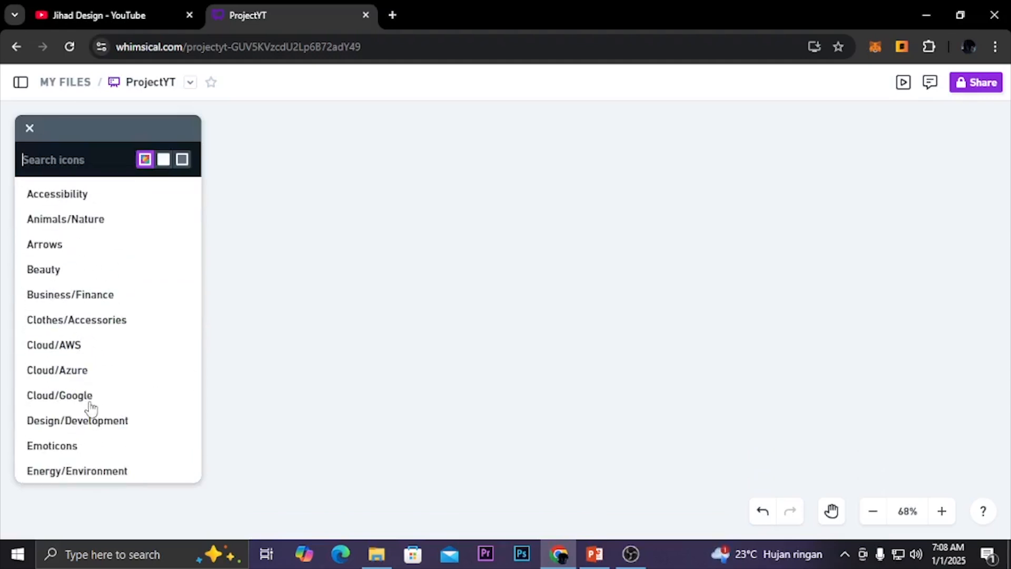
pyautogui.write('user')
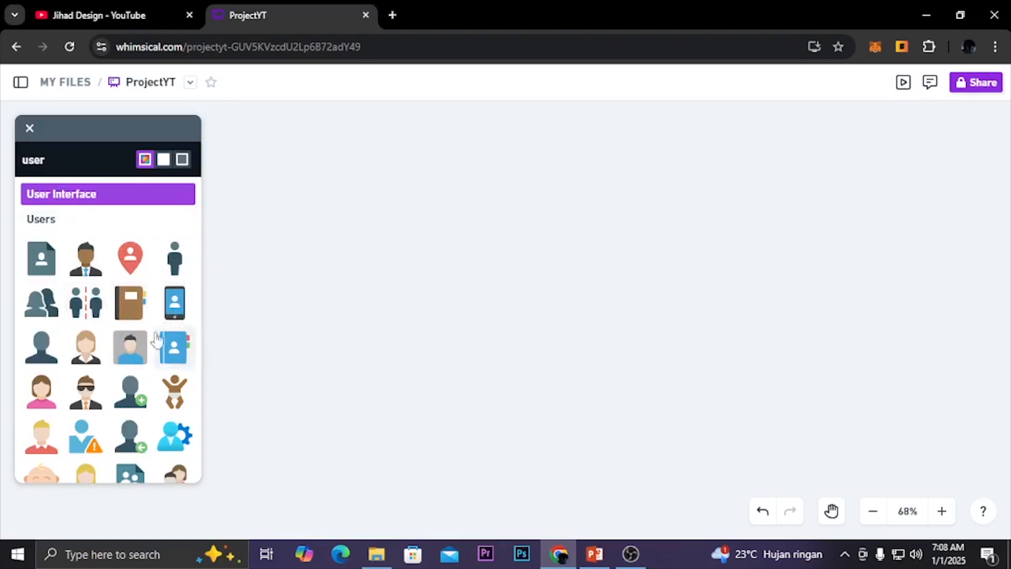
# Step: Place the faceless head-and-shoulders user icon on the empty board at 96 x 96 and delete it again
pyautogui.scroll(-4, 130, 390)
pyautogui.click(127, 315)
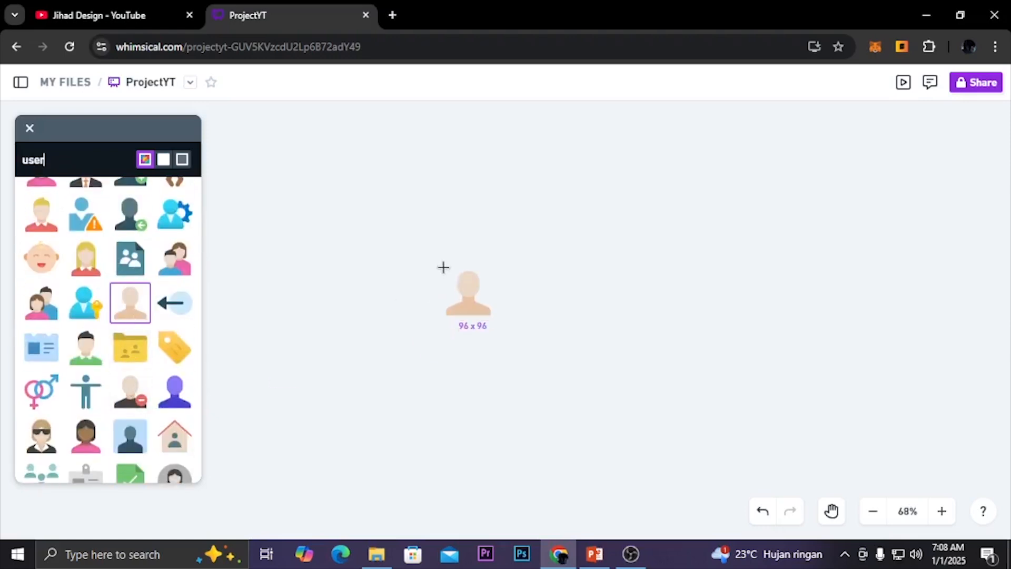
pyautogui.click(439, 257)
pyautogui.click(531, 334)
pyautogui.click(470, 303)
pyautogui.press('Delete')
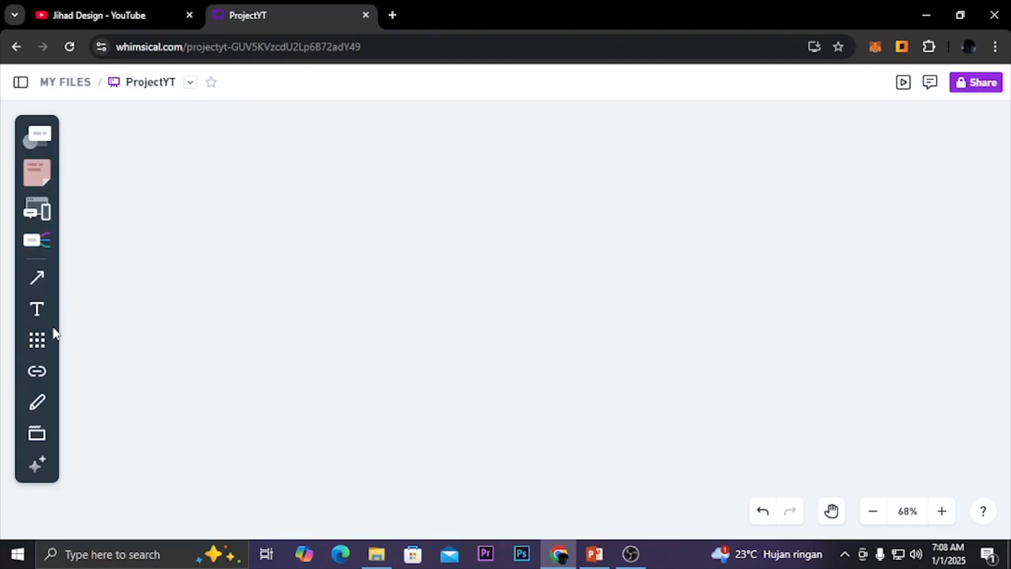
# Step: Show the search for linking workspace files or a URL, and close it without adding anything
pyautogui.click(39, 374)
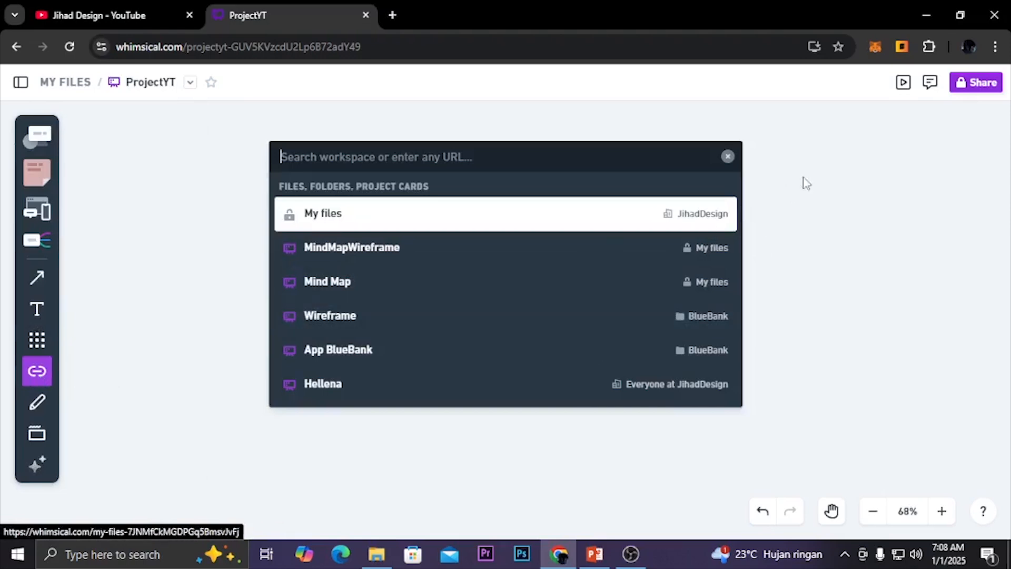
pyautogui.click(728, 157)
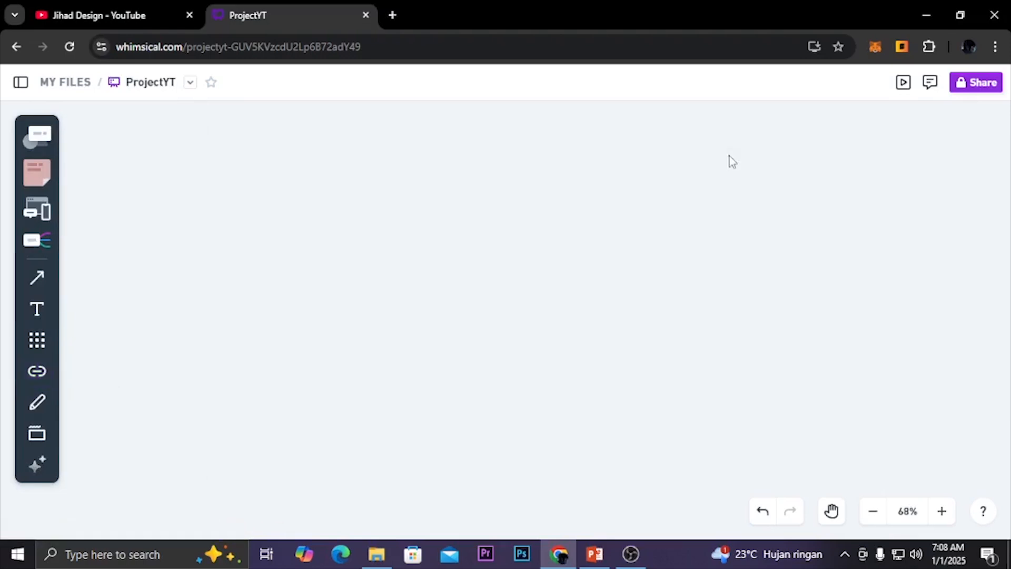
# Step: Draw two freehand blue pen curves on the empty board and delete both of them
pyautogui.click(39, 408)
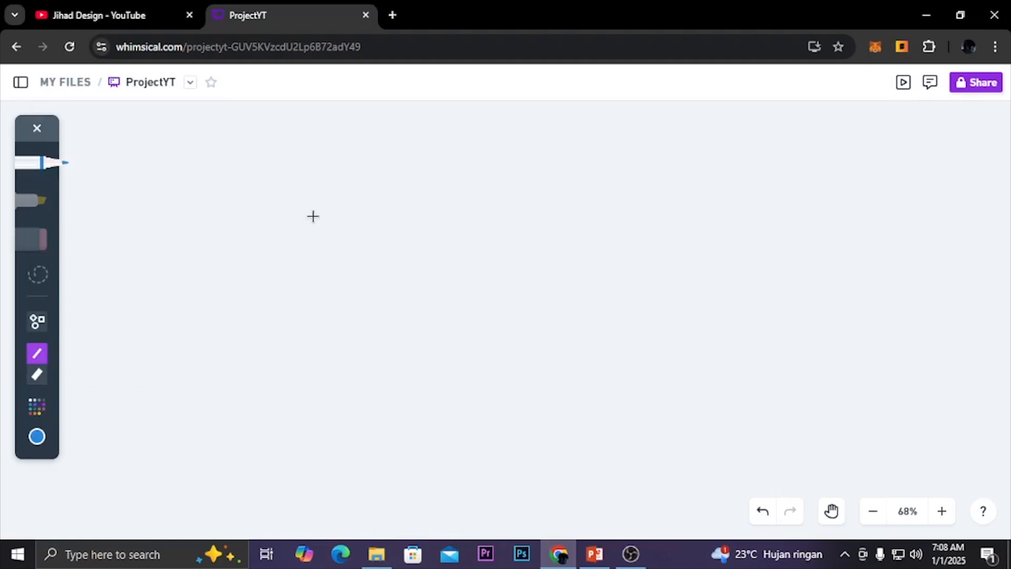
pyautogui.moveTo(324, 210)
pyautogui.mouseDown()
pyautogui.moveTo(425, 375)
pyautogui.moveTo(473, 220)
pyautogui.moveTo(491, 303)
pyautogui.moveTo(472, 313)
pyautogui.mouseUp()
pyautogui.moveTo(717, 272)
pyautogui.mouseDown()
pyautogui.moveTo(614, 237)
pyautogui.moveTo(612, 342)
pyautogui.mouseUp()
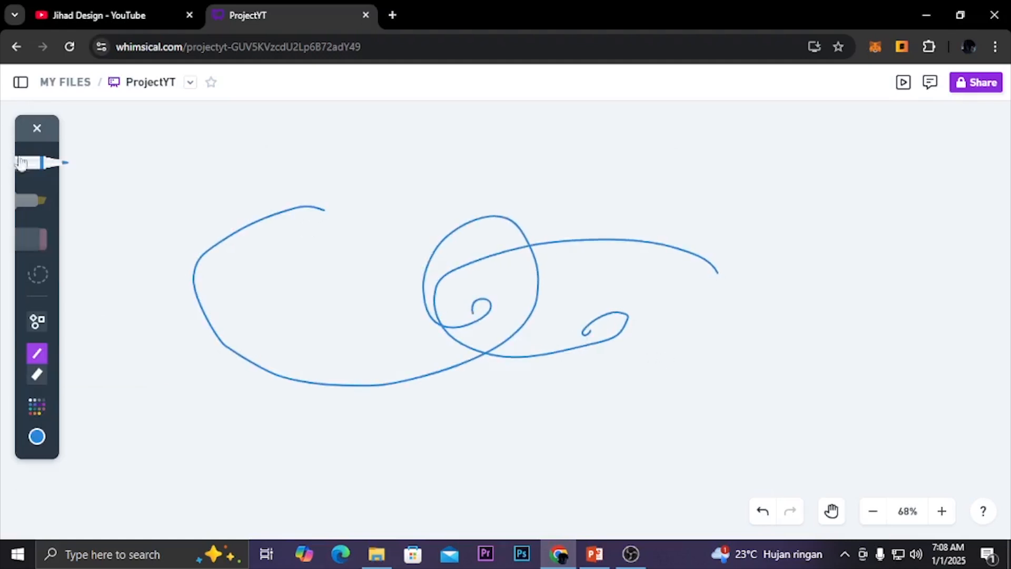
pyautogui.click(37, 129)
pyautogui.click(478, 263)
pyautogui.press('Delete')
pyautogui.click(454, 242)
pyautogui.press('Delete')
# Step: Show the Generate with AI prompt with its diagram types and dismiss it
pyautogui.scroll(-2, 21, 442)
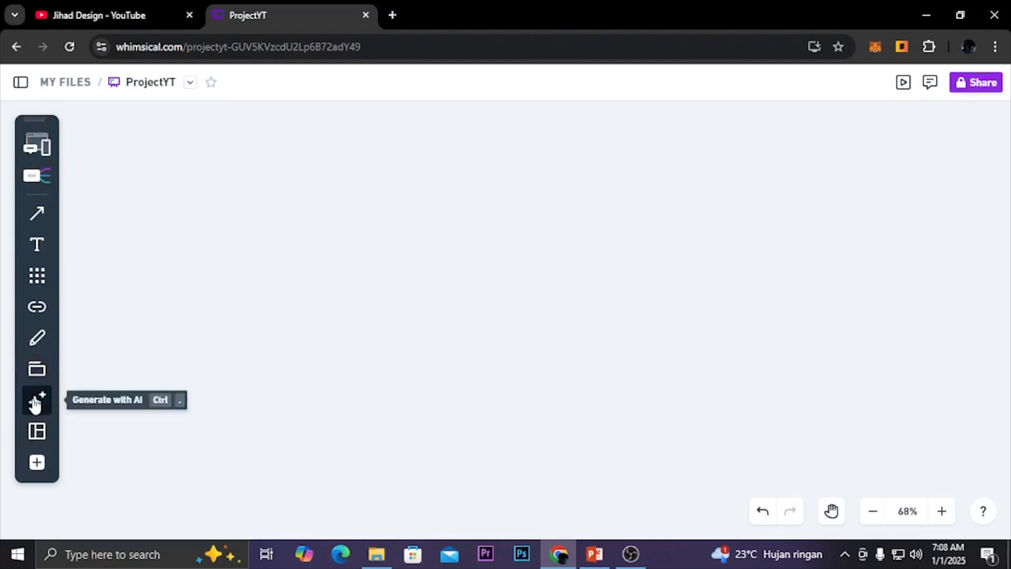
pyautogui.click(37, 411)
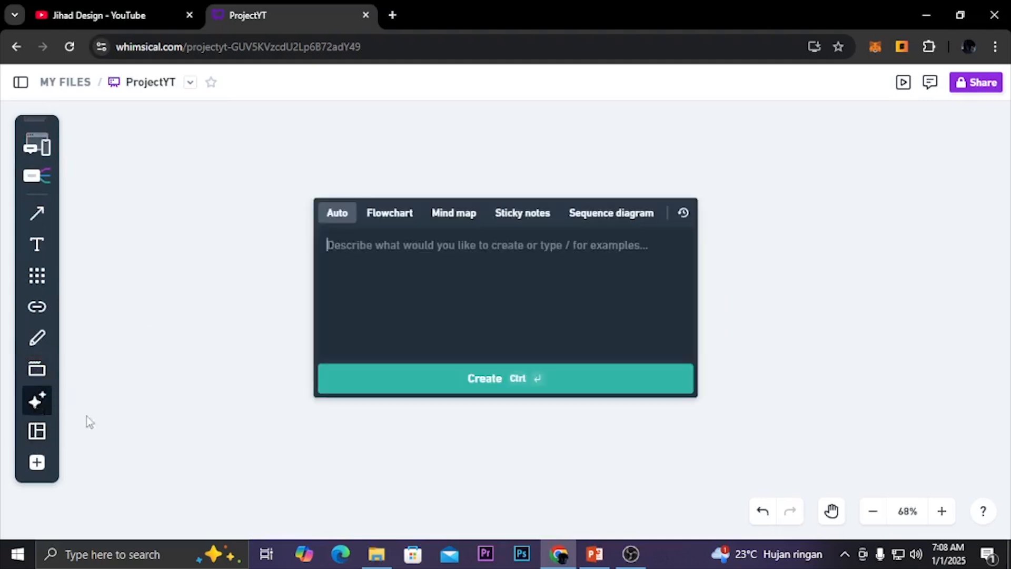
pyautogui.click(550, 415)
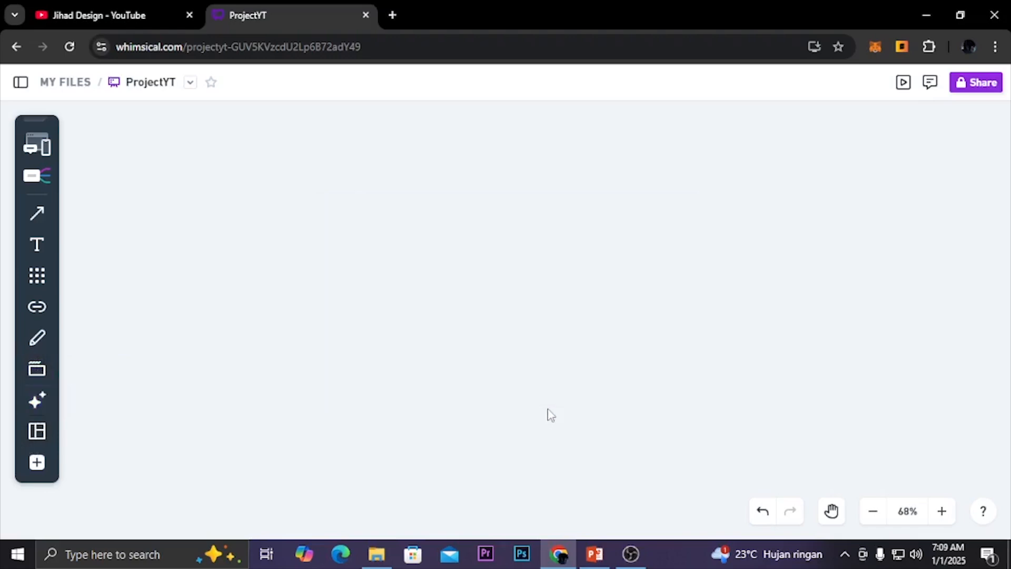
# Step: Examine the Mobile Wireframes template among the wireframe templates at different zoom levels, and close the template library without using it
pyautogui.click(42, 433)
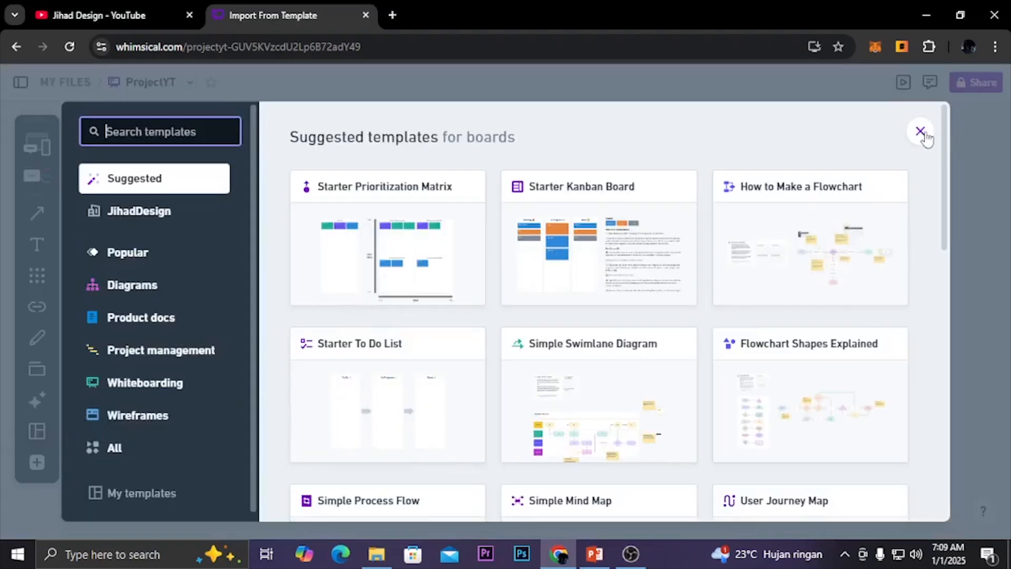
pyautogui.click(157, 422)
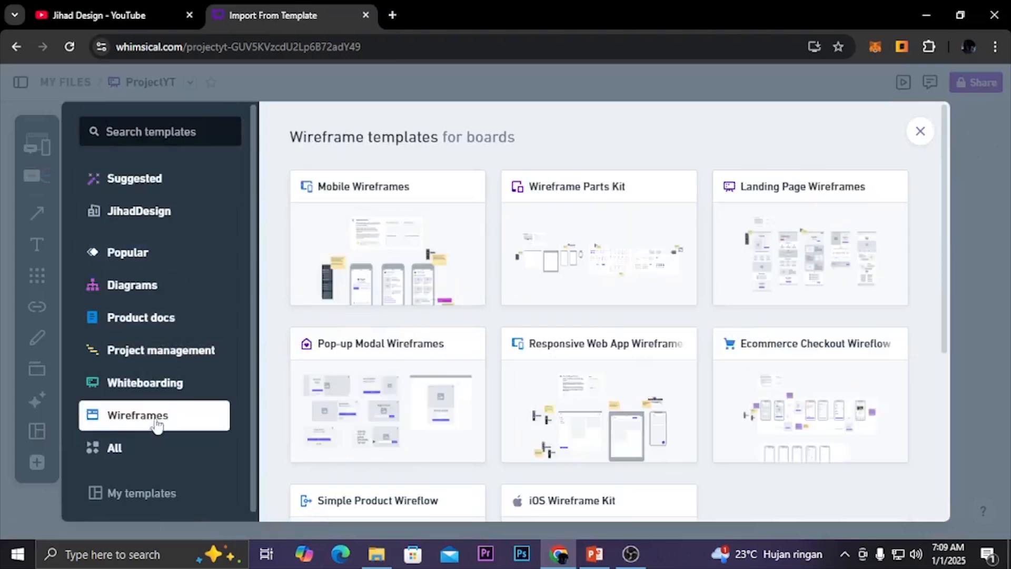
pyautogui.moveTo(379, 263)
pyautogui.click(391, 255)
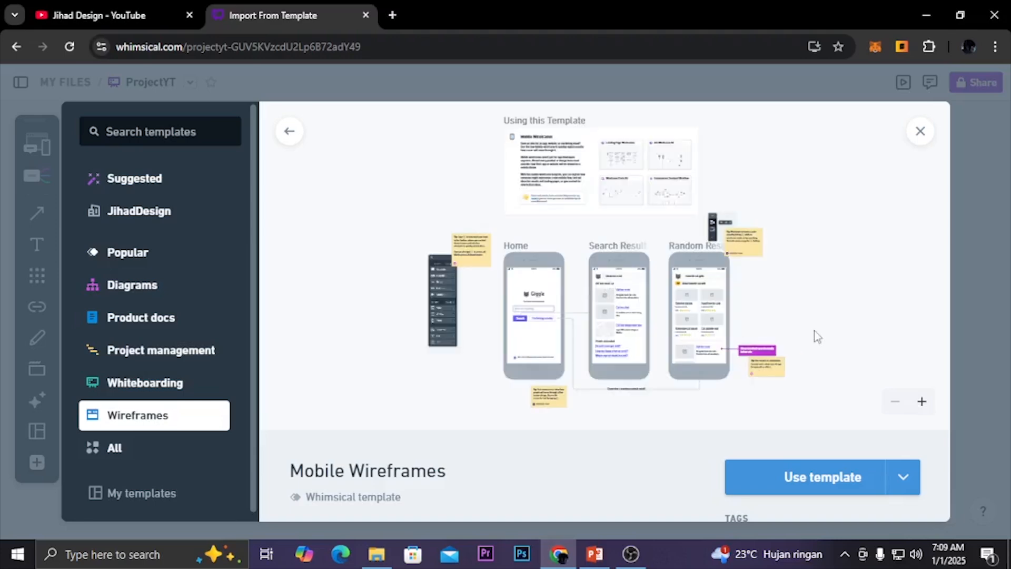
pyautogui.scroll(5, 557, 310)
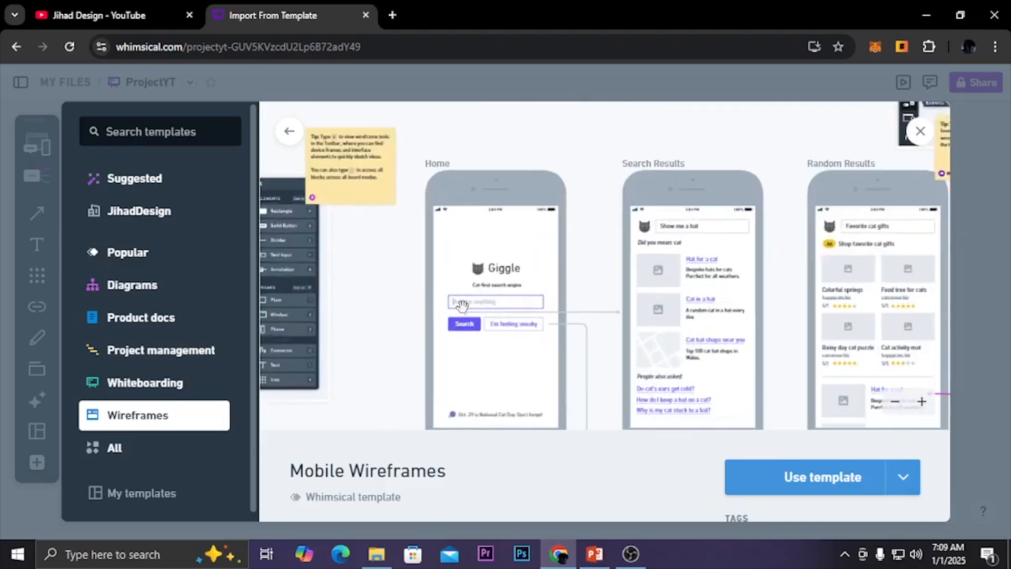
pyautogui.scroll(-4, 464, 306)
pyautogui.scroll(5, 678, 313)
pyautogui.scroll(-3, 681, 313)
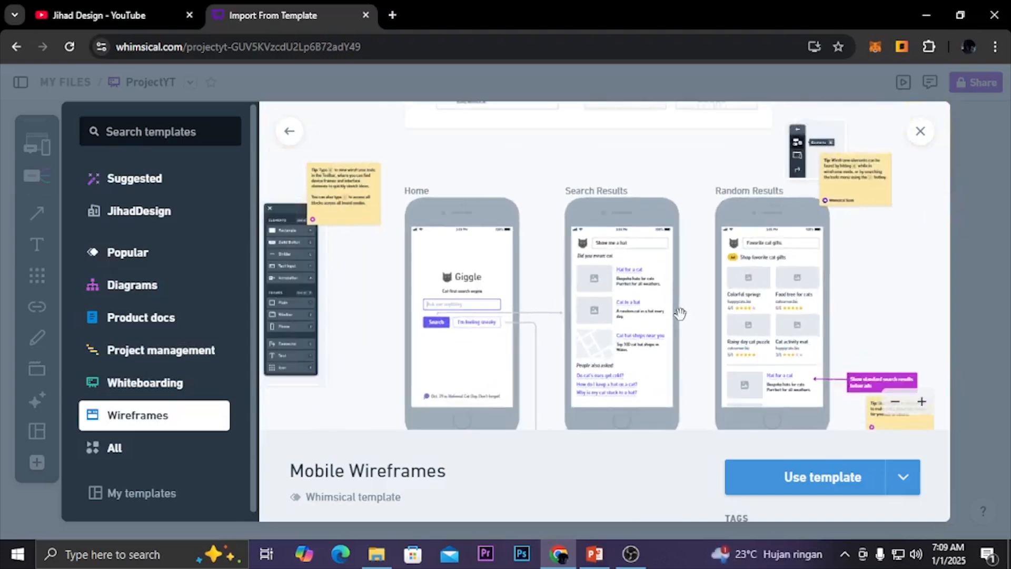
pyautogui.scroll(-1, 679, 313)
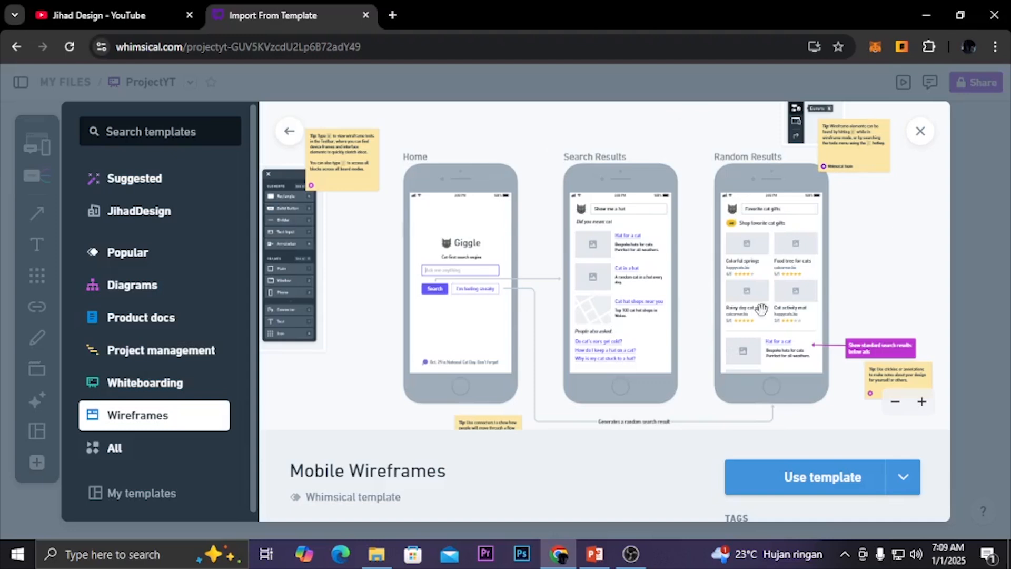
pyautogui.click(921, 131)
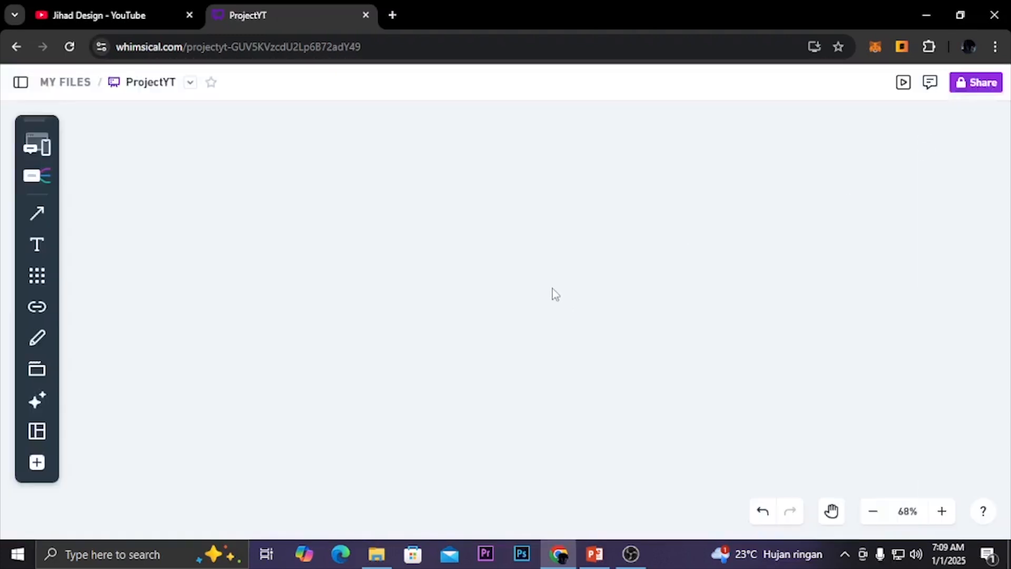
# Step: Examine the board's sharing and export settings, including the access options for anyone with a link, and close them unchanged
pyautogui.click(984, 84)
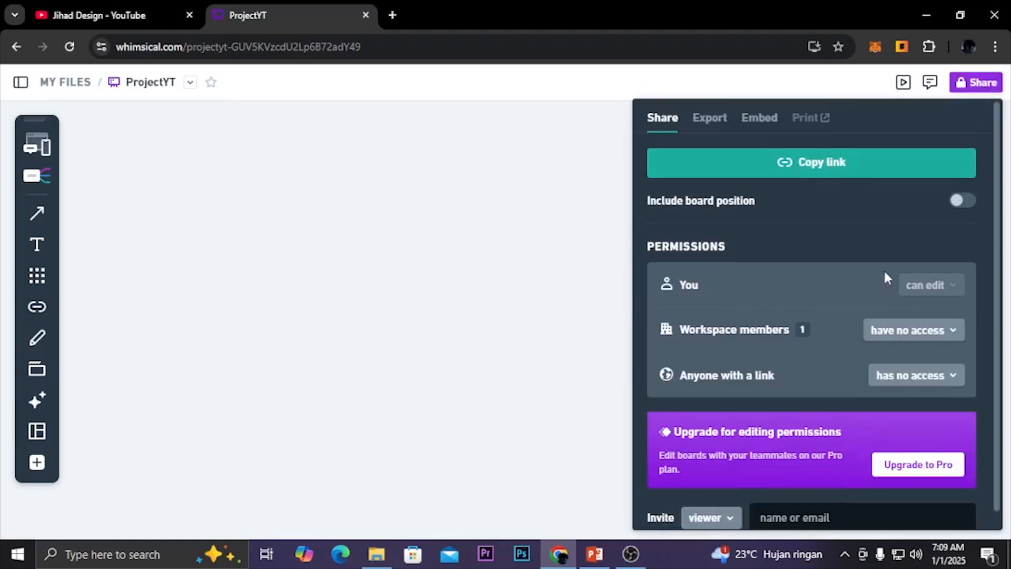
pyautogui.click(711, 122)
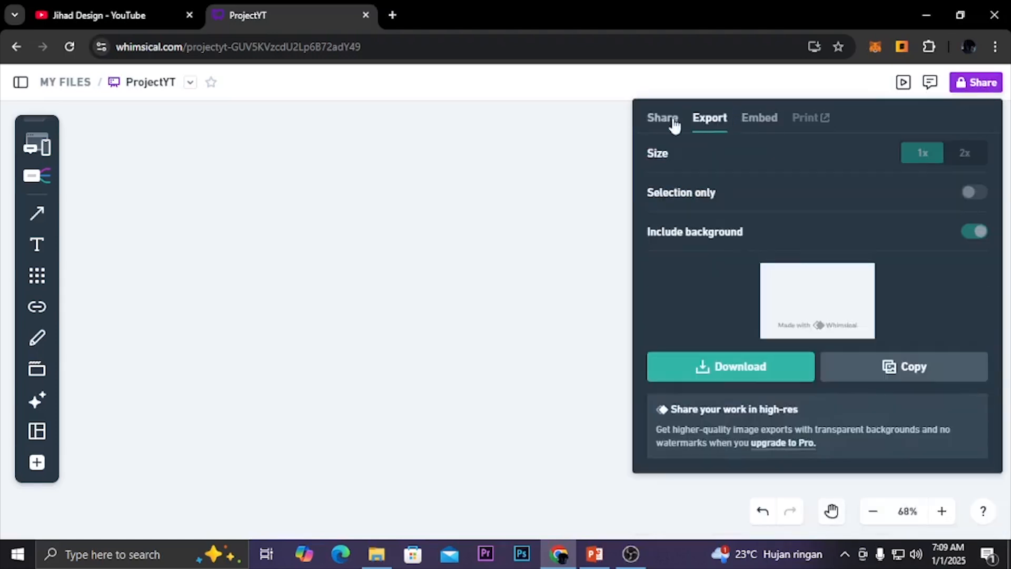
pyautogui.click(664, 119)
pyautogui.scroll(-2, 824, 396)
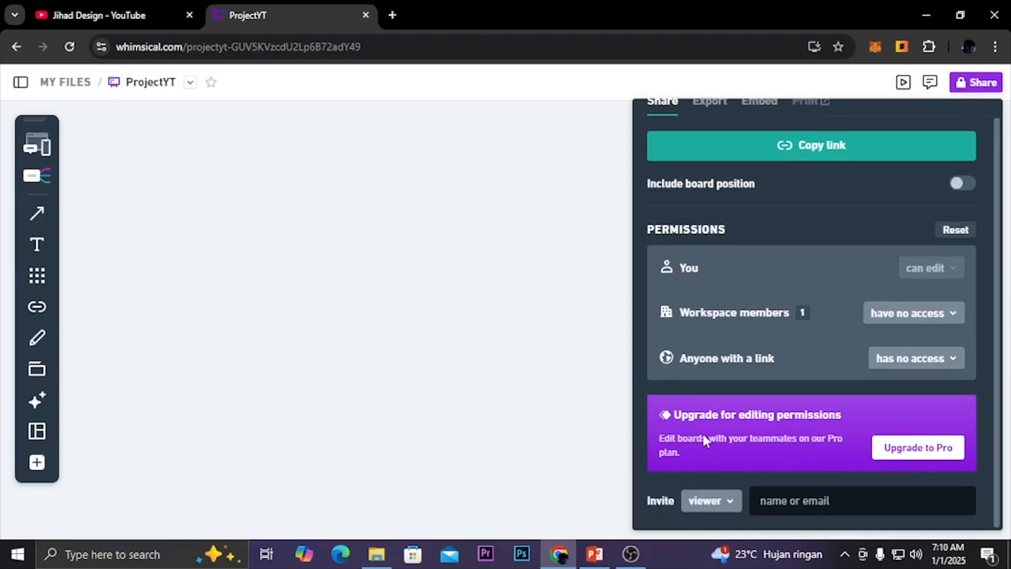
pyautogui.click(949, 367)
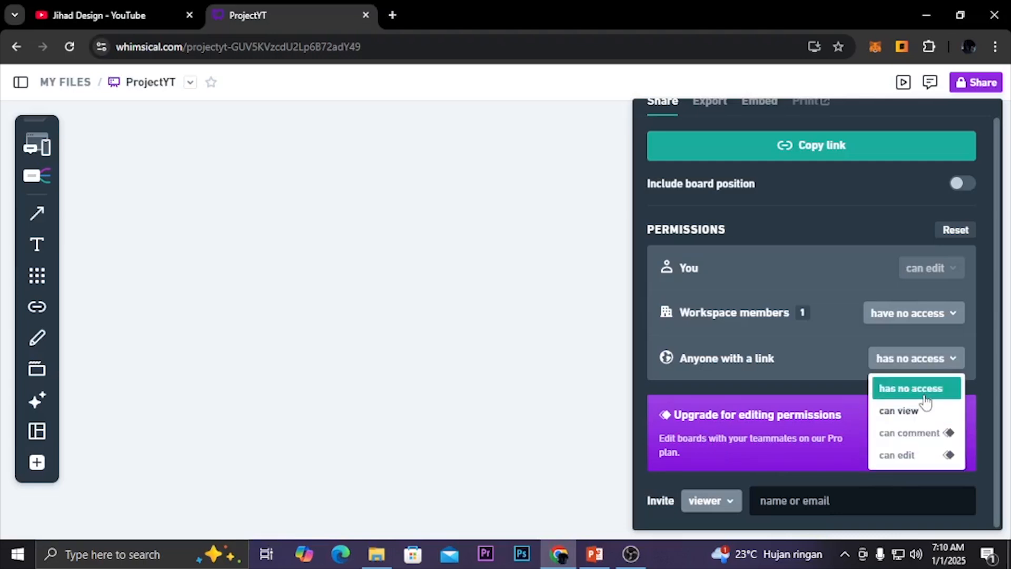
pyautogui.click(601, 337)
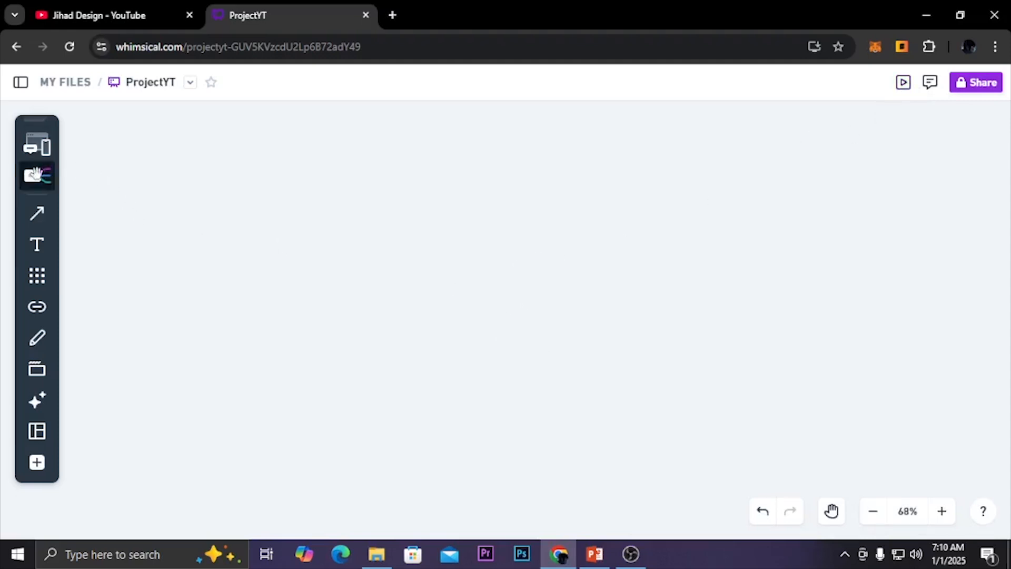
# Step: Place a portrait phone wireframe frame without a name on the empty board
pyautogui.moveTo(37, 158)
pyautogui.click(40, 211)
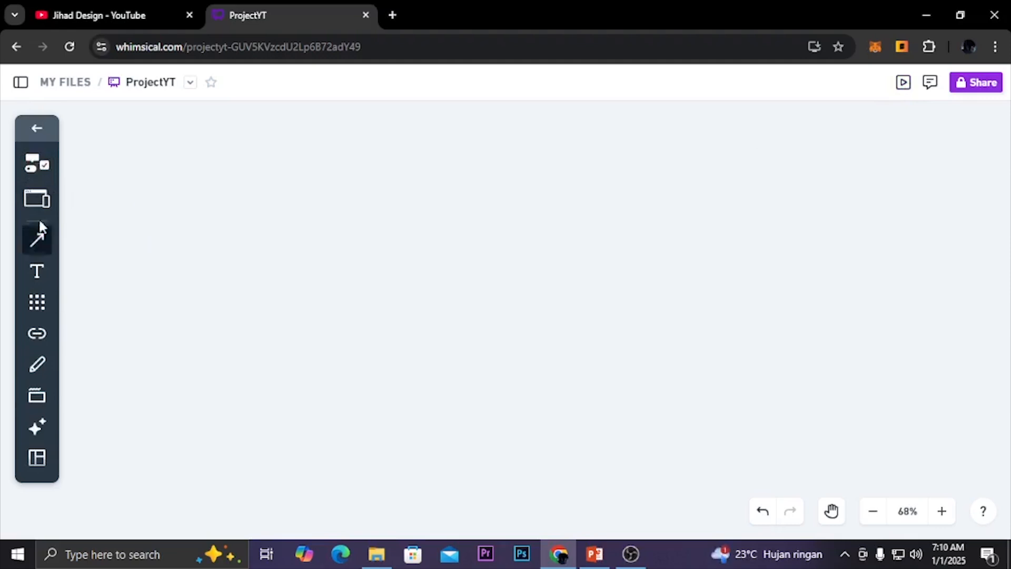
pyautogui.click(38, 212)
pyautogui.click(93, 264)
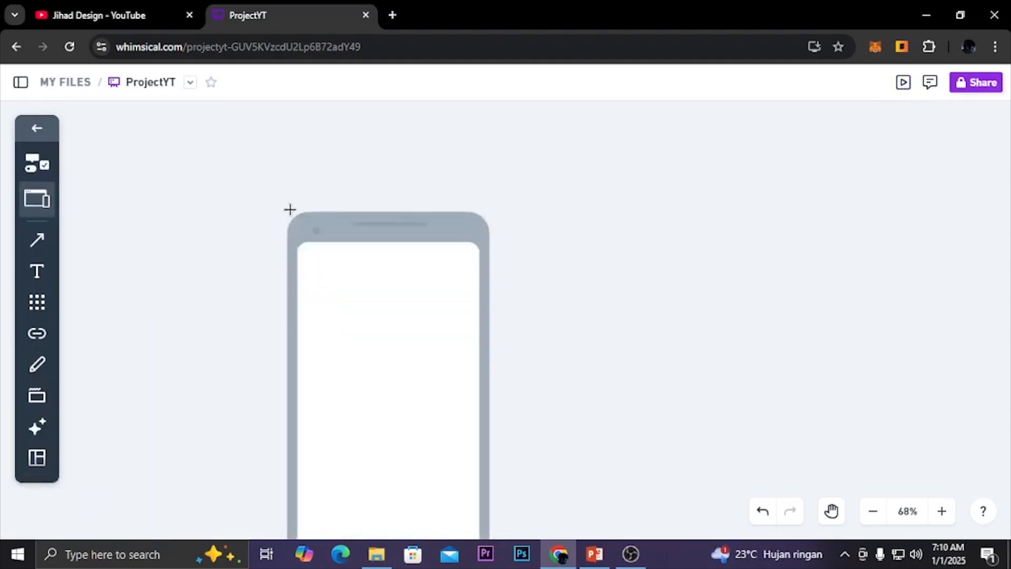
pyautogui.click(285, 151)
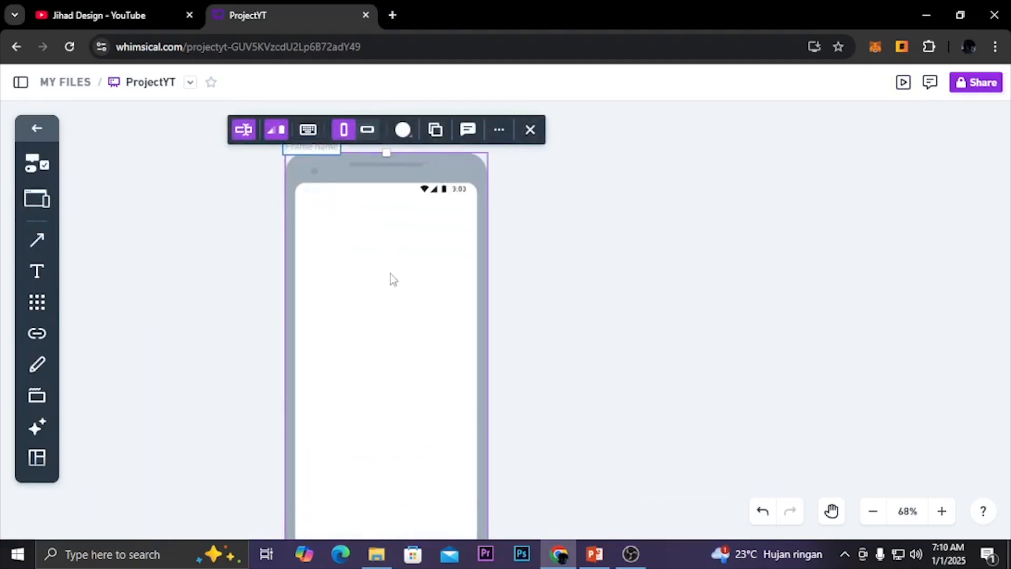
pyautogui.scroll(-3, 391, 273)
pyautogui.click(567, 373)
# Step: Centre the phone frame in the view using pan mode, leave pan mode and zoom the board to 60%
pyautogui.moveTo(565, 364); pyautogui.dragTo(541, 271)
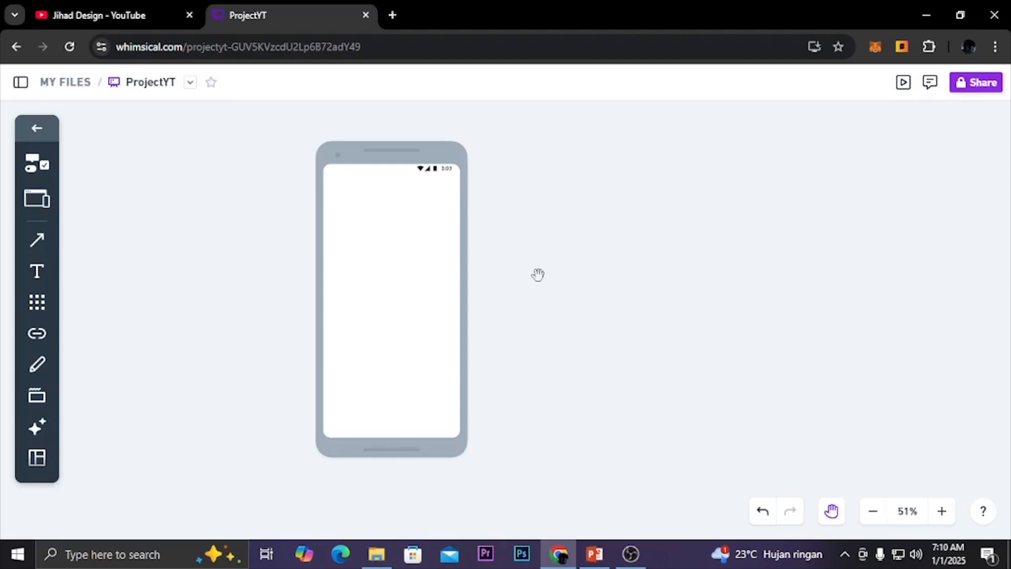
pyautogui.moveTo(538, 275); pyautogui.dragTo(562, 273)
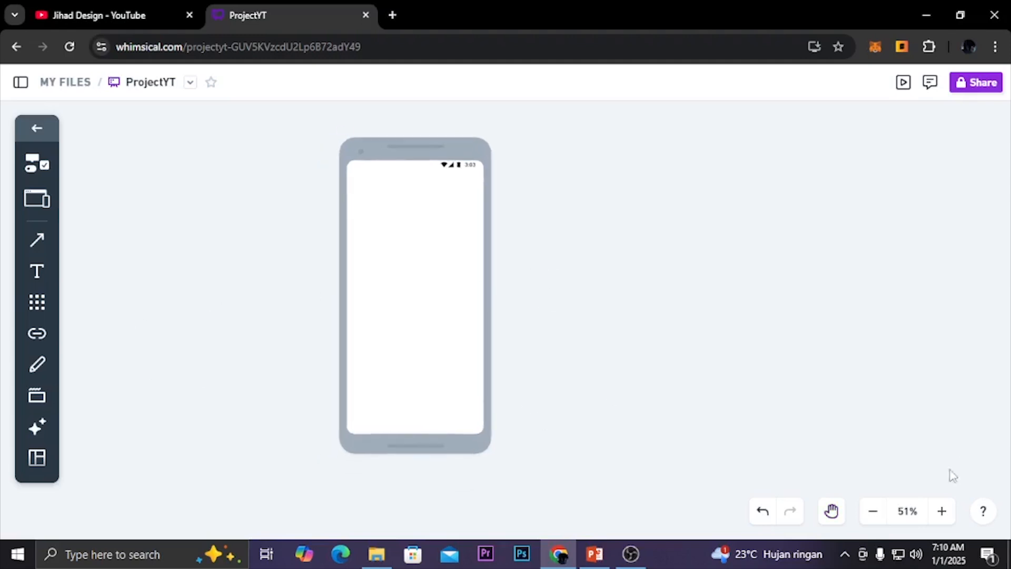
pyautogui.click(834, 513)
pyautogui.moveTo(437, 300); pyautogui.dragTo(466, 300)
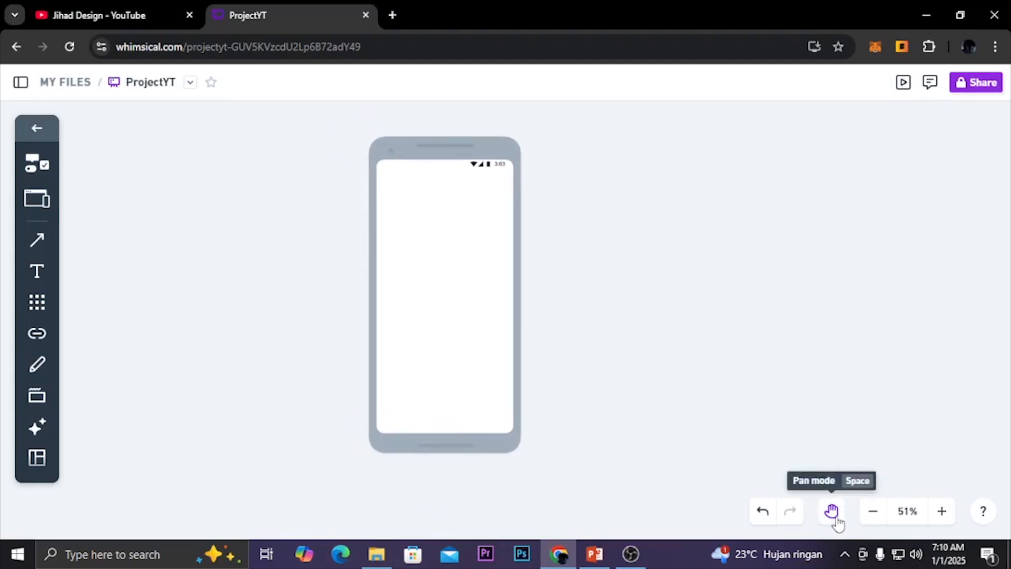
pyautogui.click(388, 263)
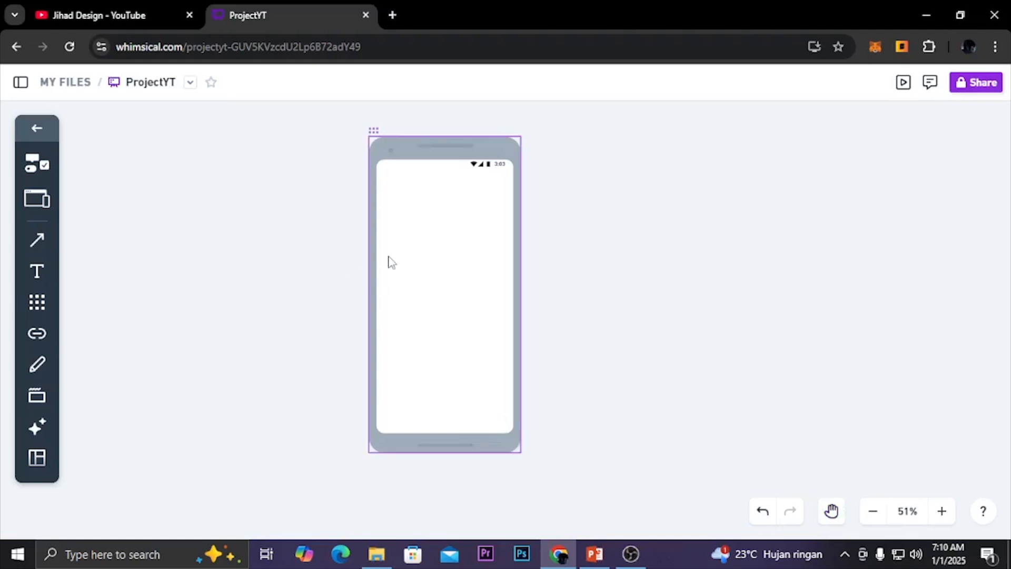
pyautogui.keyDown('ctrl'); pyautogui.scroll(3, 390, 261); pyautogui.keyUp('ctrl')
pyautogui.click(735, 310)
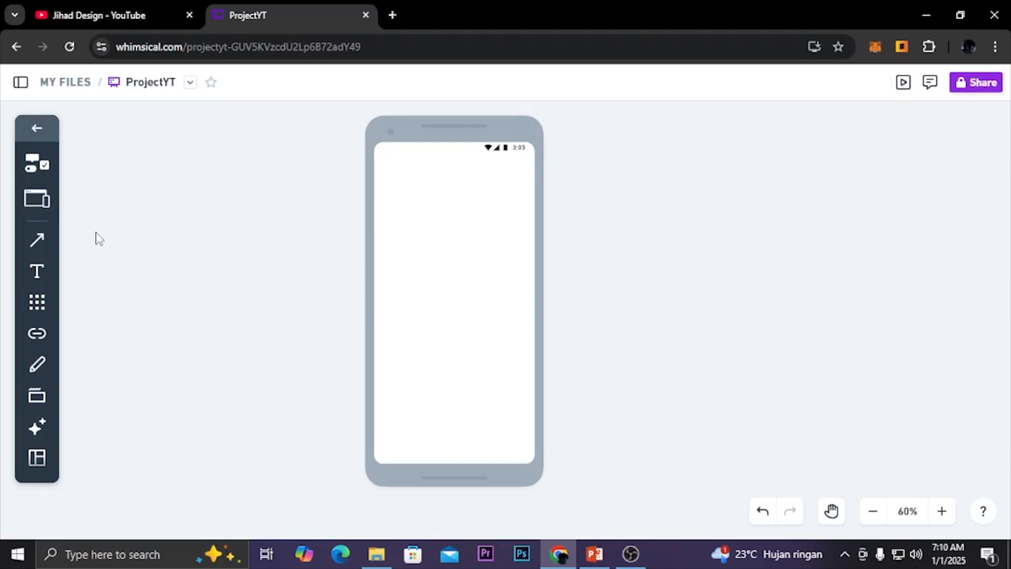
pyautogui.click(37, 281)
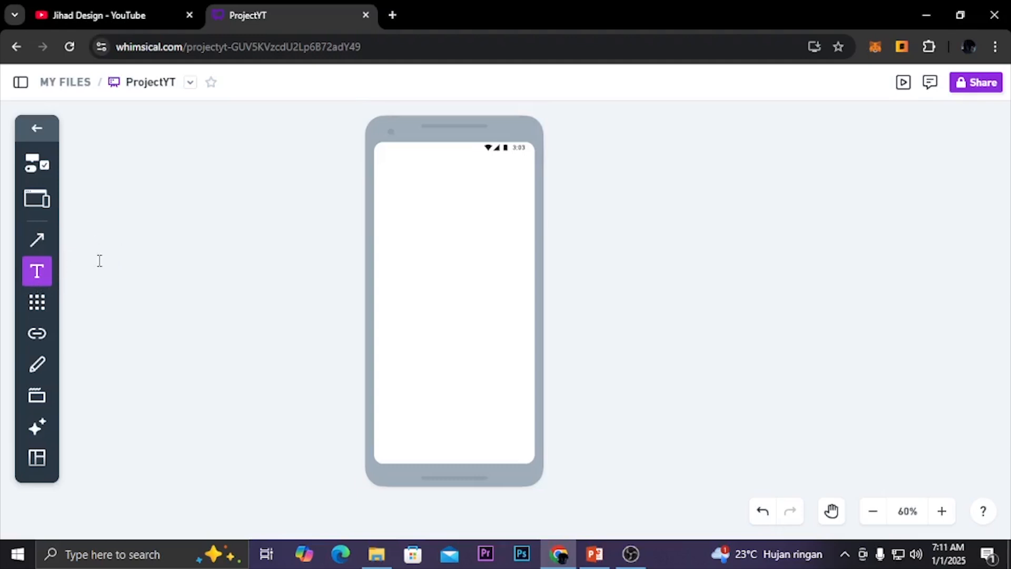
pyautogui.click(33, 313)
pyautogui.click(29, 128)
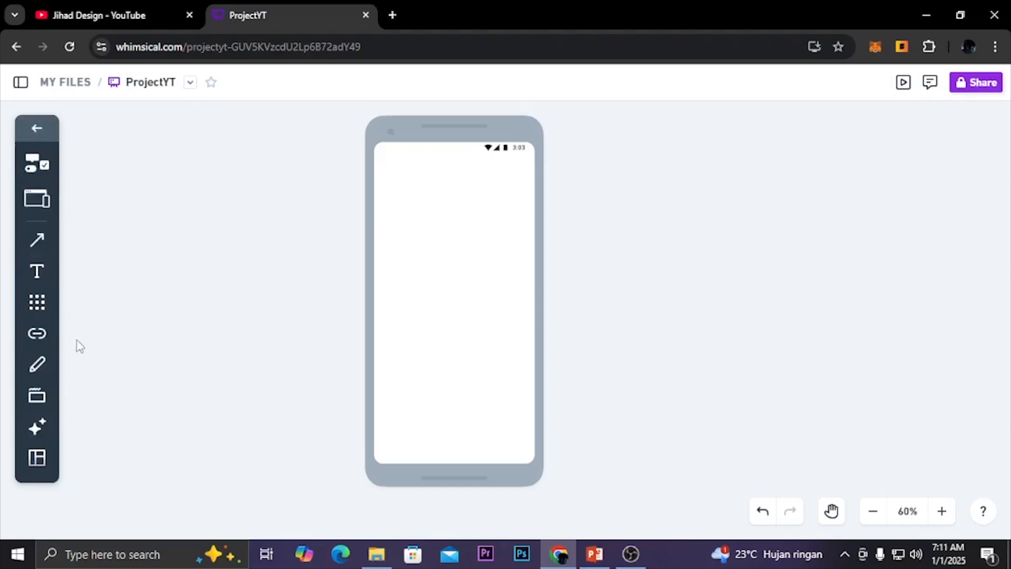
# Step: Examine the full list of board tools, from Generate with AI down through the card, connector, text and icon tools
pyautogui.scroll(-1, 41, 428)
pyautogui.scroll(1, 26, 401)
pyautogui.scroll(-1, 29, 416)
pyautogui.click(36, 461)
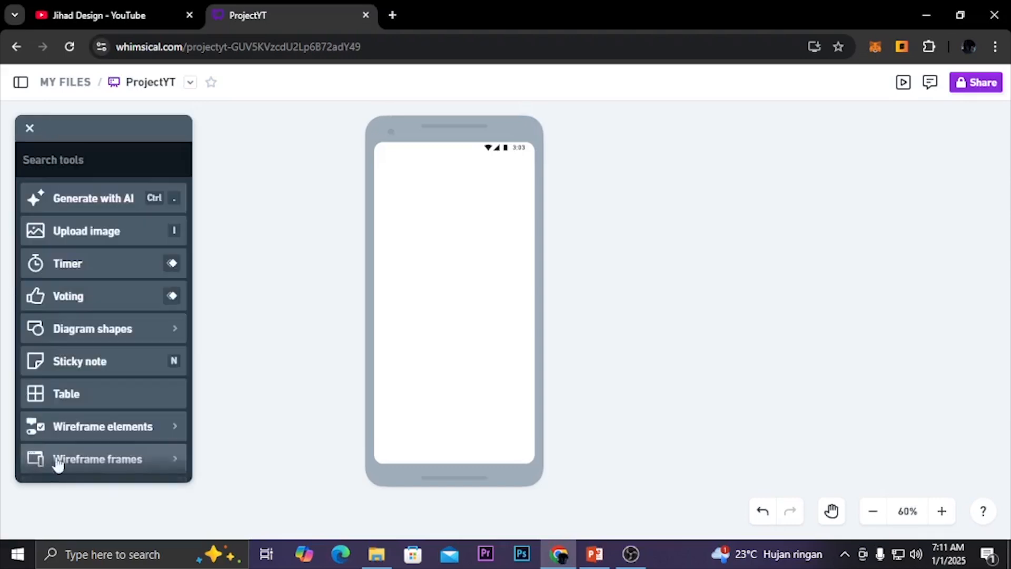
pyautogui.click(29, 128)
pyautogui.scroll(-1, 50, 482)
pyautogui.click(38, 464)
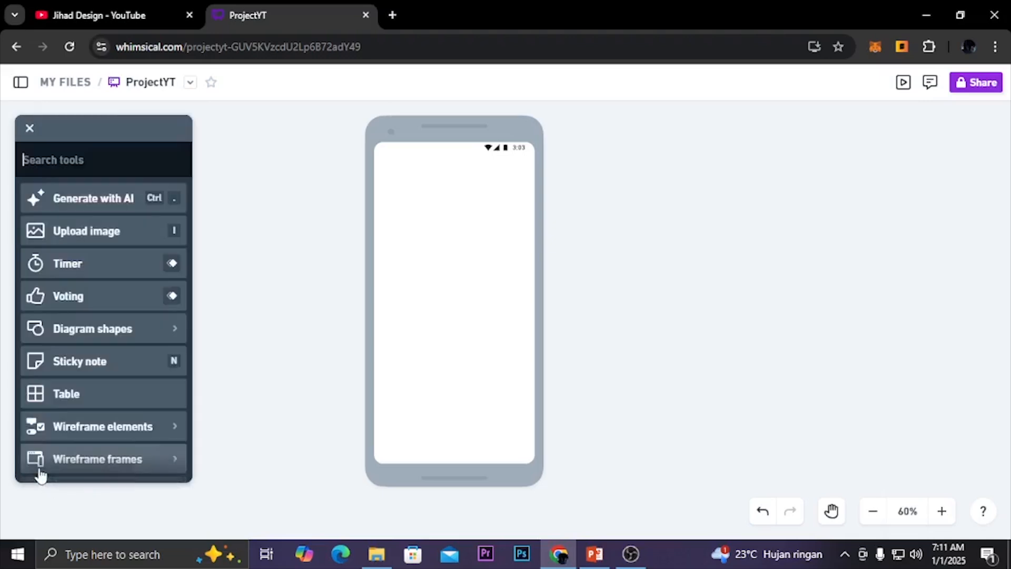
pyautogui.scroll(-4, 74, 443)
pyautogui.scroll(-2, 69, 427)
pyautogui.scroll(6, 88, 428)
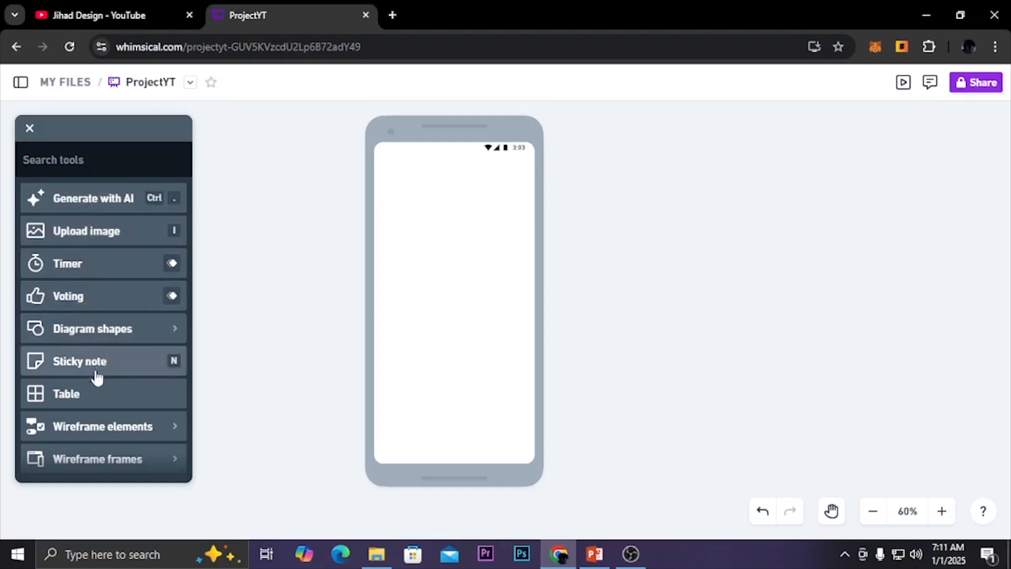
pyautogui.scroll(-3, 97, 378)
pyautogui.scroll(-5, 97, 402)
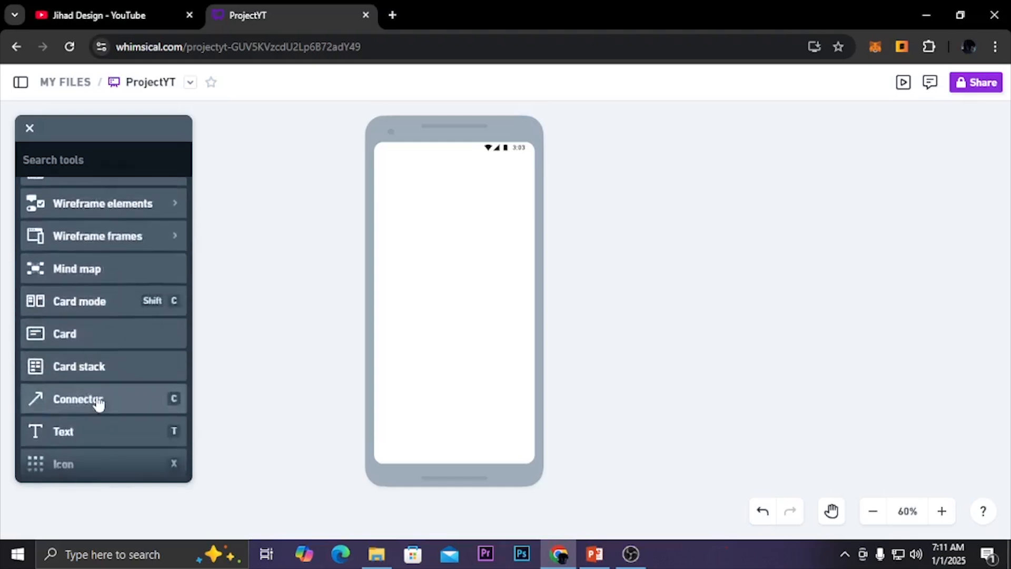
pyautogui.scroll(4, 96, 417)
pyautogui.scroll(3, 97, 413)
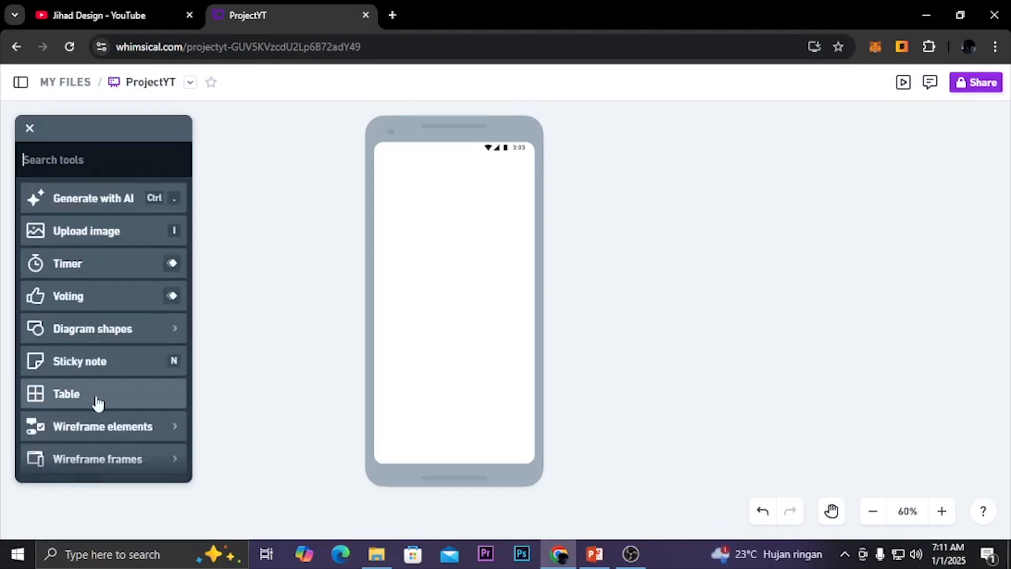
# Step: Place a diagram rectangle in the upper part of the phone screen and reduce its height to about 46
pyautogui.click(106, 341)
pyautogui.click(82, 232)
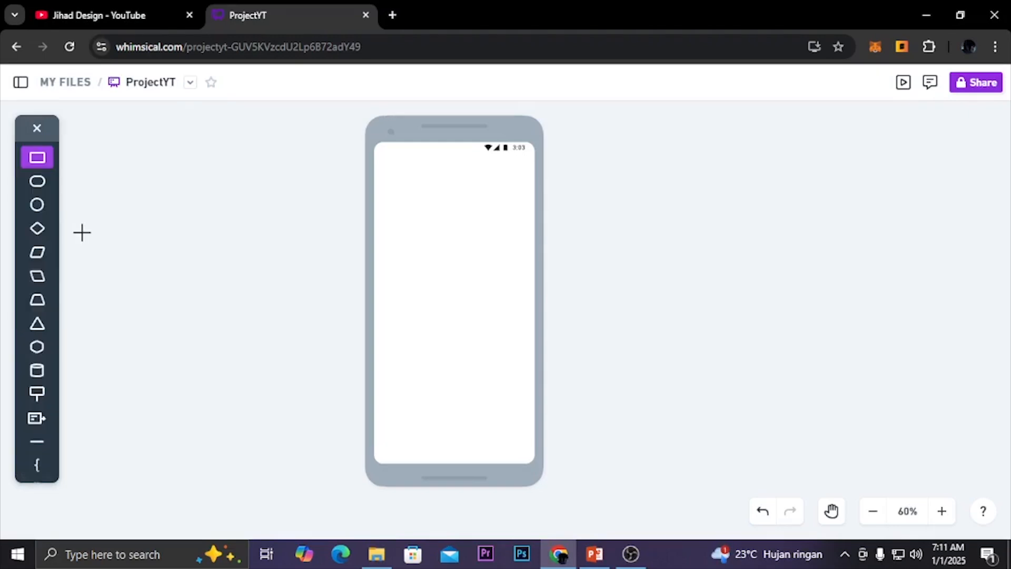
pyautogui.click(406, 219)
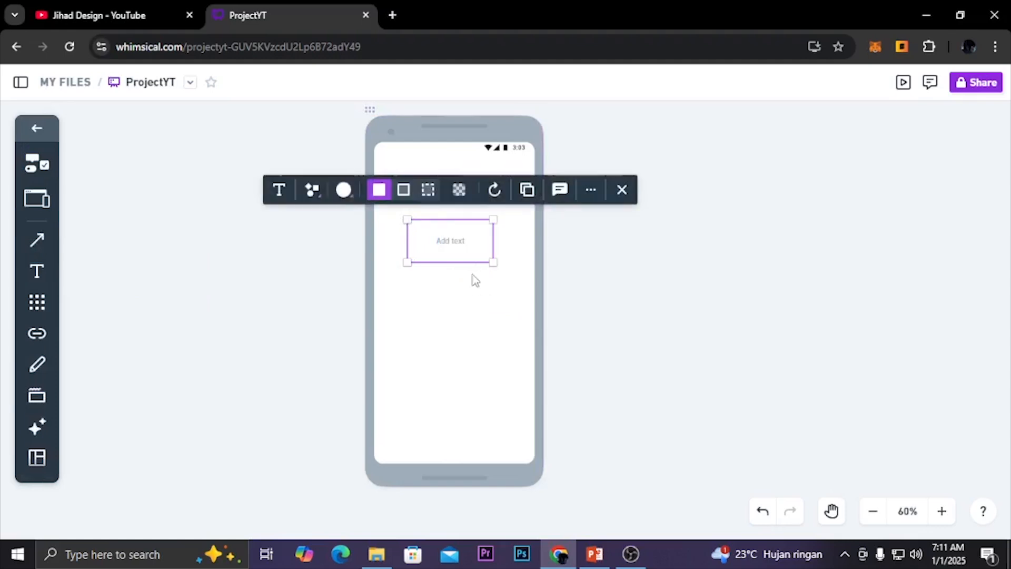
pyautogui.moveTo(460, 274); pyautogui.dragTo(461, 240)
pyautogui.click(603, 265)
pyautogui.click(460, 216)
pyautogui.press('Delete')
pyautogui.hotkey('ctrl', 'z')
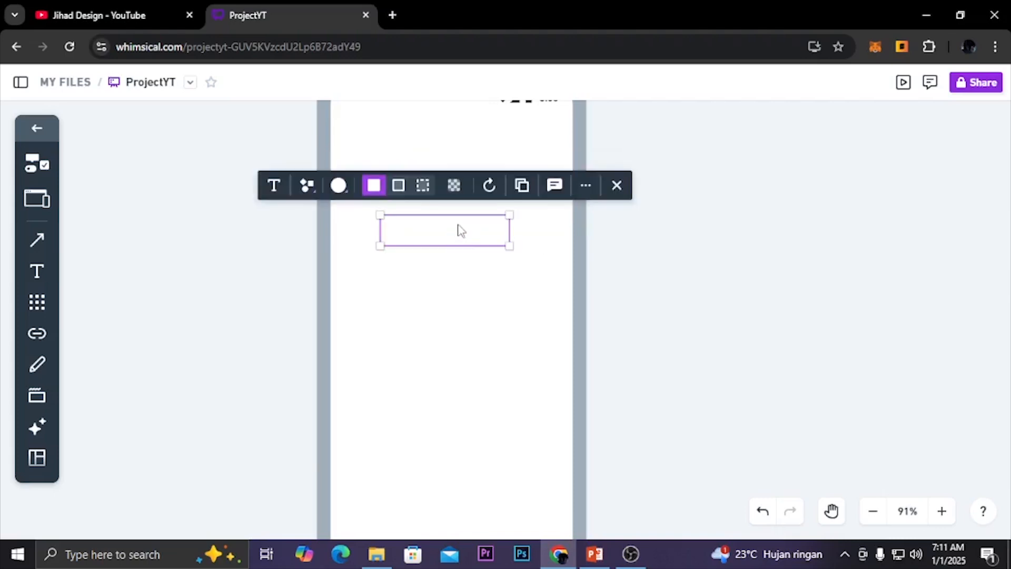
# Step: Fill the rectangle on the phone screen with light grey
pyautogui.click(635, 283)
pyautogui.click(479, 234)
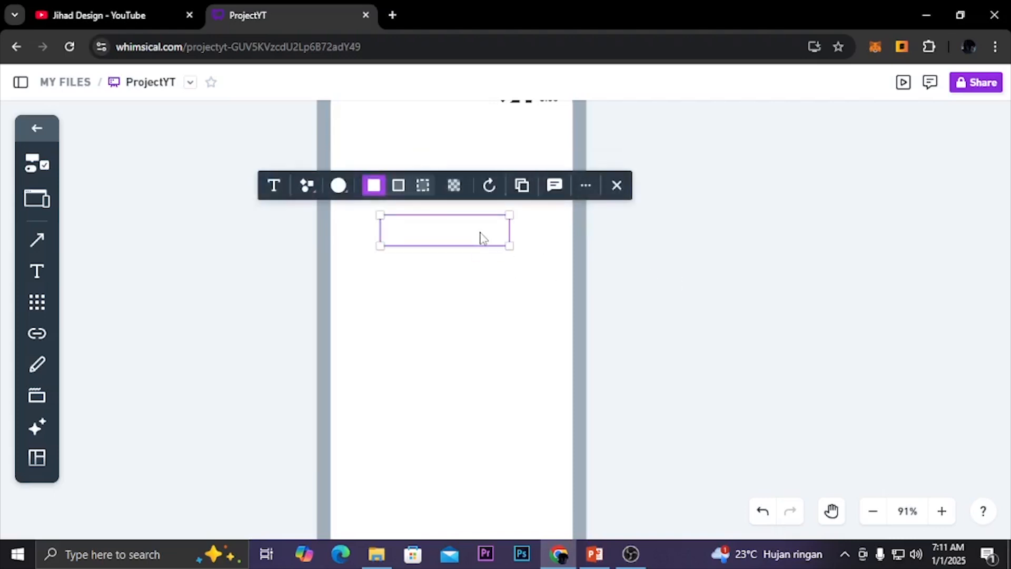
pyautogui.click(338, 186)
pyautogui.click(328, 222)
pyautogui.click(671, 276)
# Step: Widen the grey rectangle to 260 x 46 and centre it horizontally within the phone frame
pyautogui.click(458, 242)
pyautogui.moveTo(509, 230); pyautogui.dragTo(555, 230)
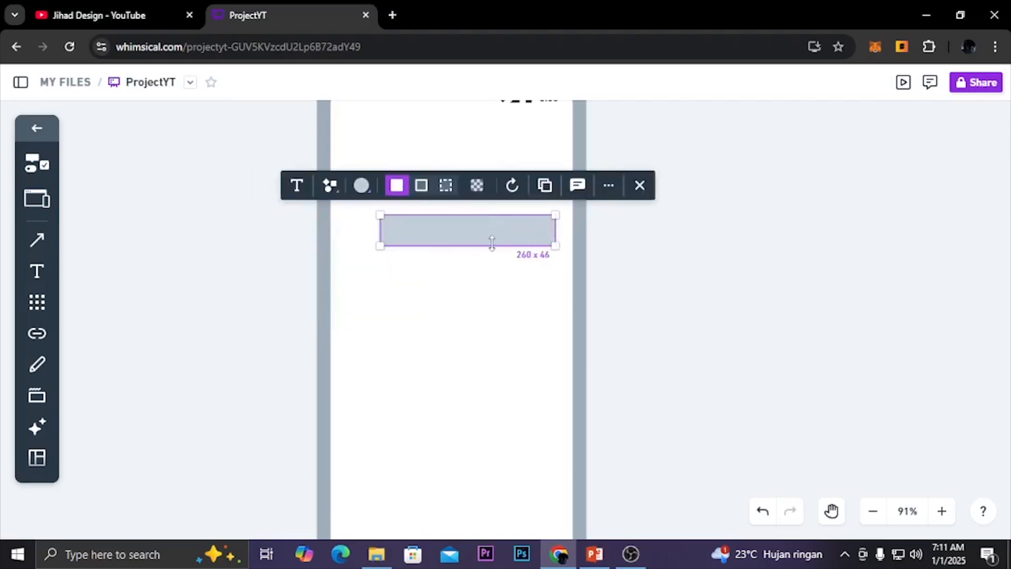
pyautogui.moveTo(497, 239); pyautogui.dragTo(485, 241)
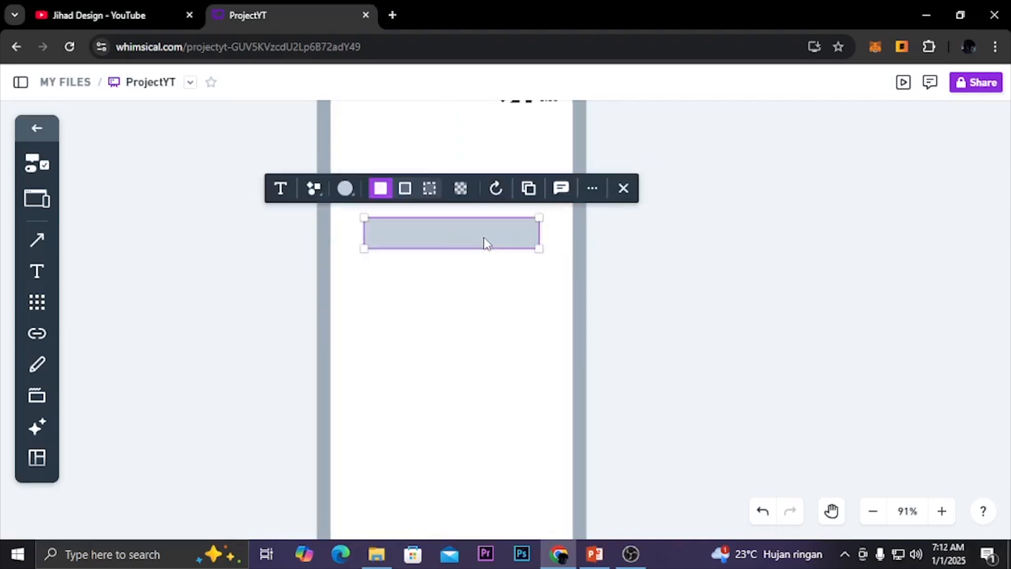
# Step: View the rectangle's additional options without using any, and measure its distances to the edges of the phone frame
pyautogui.click(593, 188)
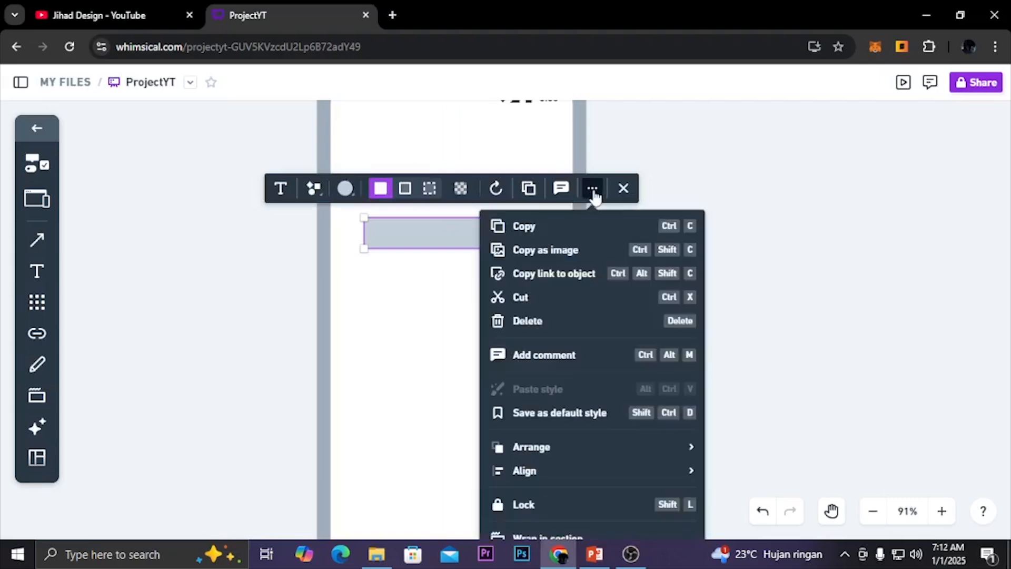
pyautogui.click(762, 256)
pyautogui.click(492, 240)
pyautogui.moveTo(492, 239); pyautogui.dragTo(472, 245)
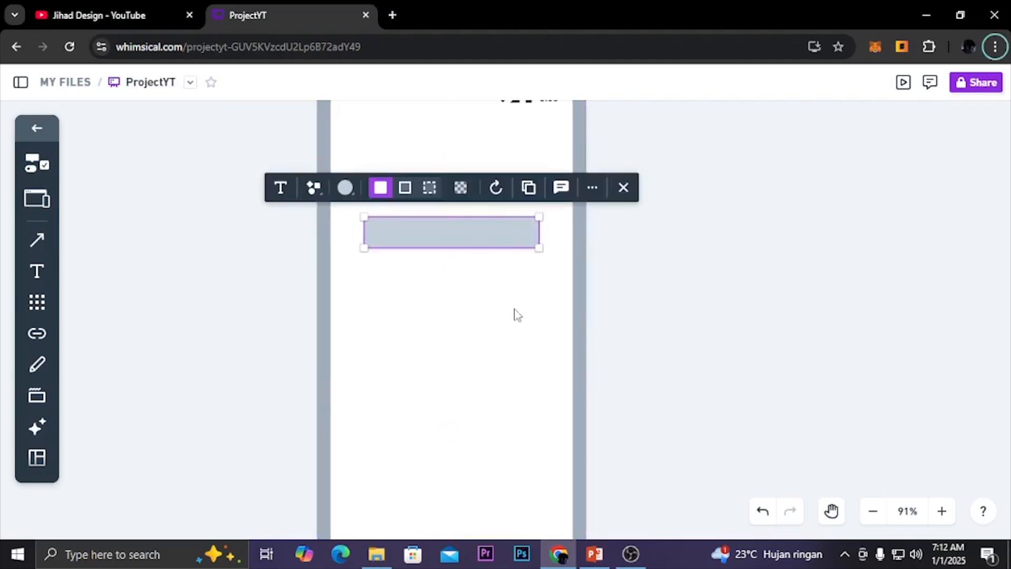
pyautogui.click(523, 247)
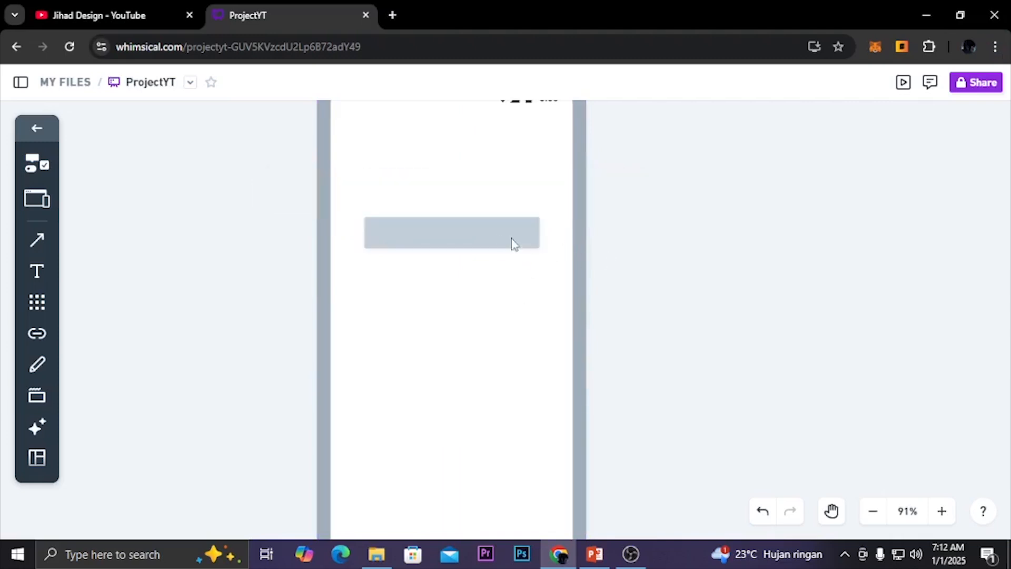
pyautogui.press('alt')
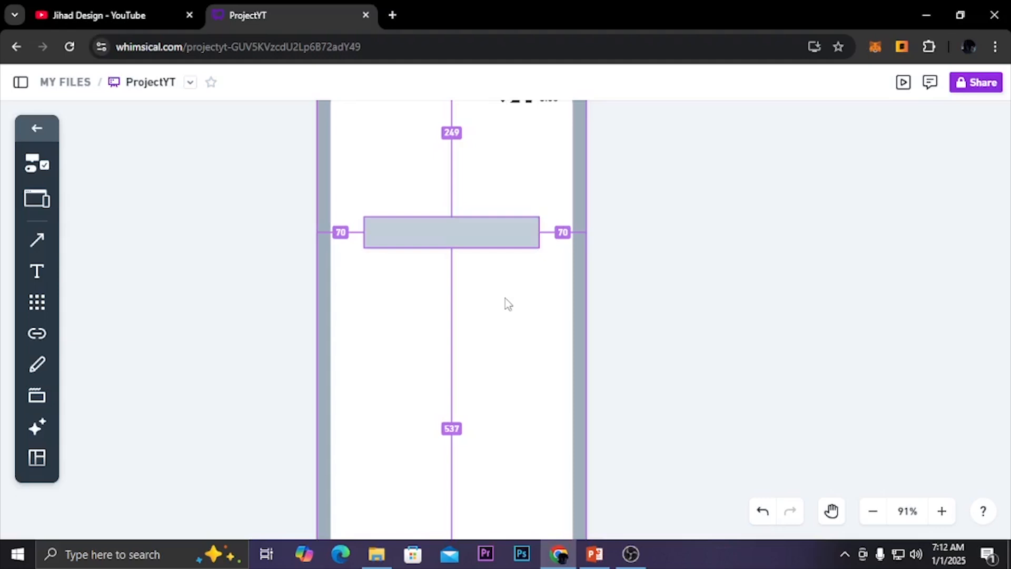
# Step: Widen the grey rectangle slightly and centre it horizontally in the phone frame
pyautogui.scroll(1, 497, 285)
pyautogui.moveTo(545, 274); pyautogui.dragTo(561, 273)
pyautogui.moveTo(487, 277); pyautogui.dragTo(480, 277)
pyautogui.scroll(3, 471, 280)
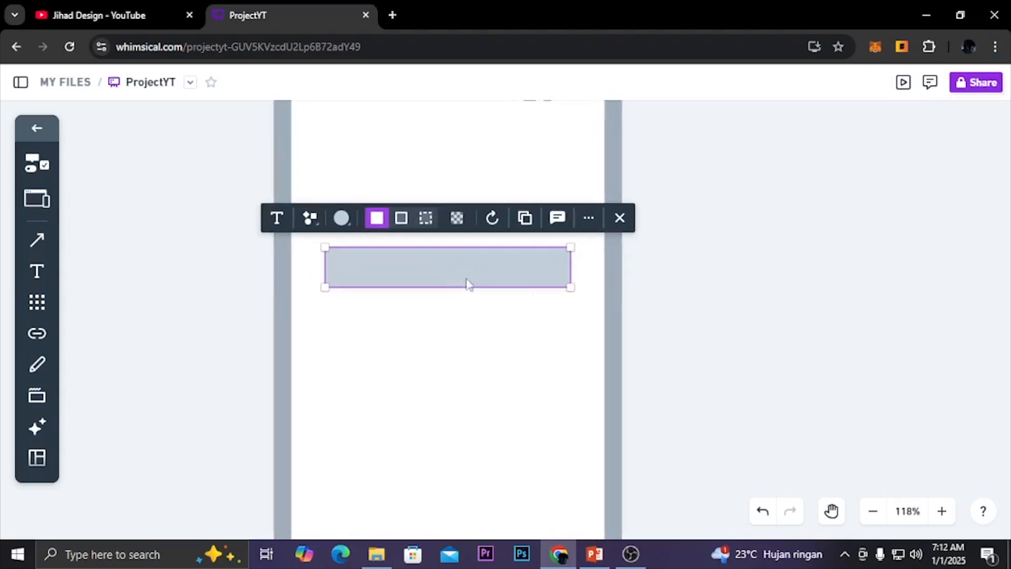
pyautogui.click(705, 343)
pyautogui.click(524, 282)
pyautogui.click(684, 317)
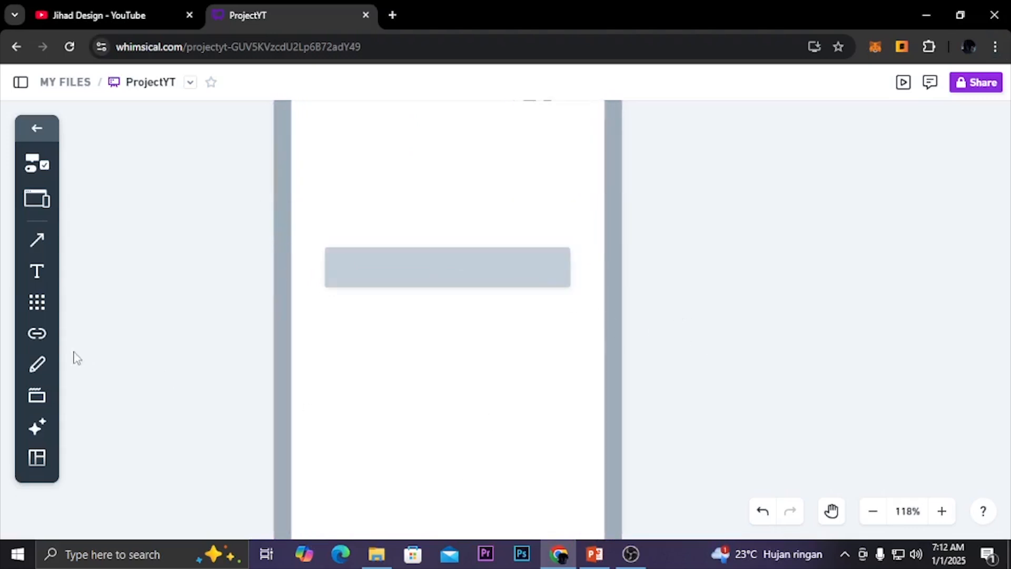
# Step: Add the text "Login" just above the left end of the grey rectangle
pyautogui.click(36, 274)
pyautogui.click(336, 232)
pyautogui.write('Login')
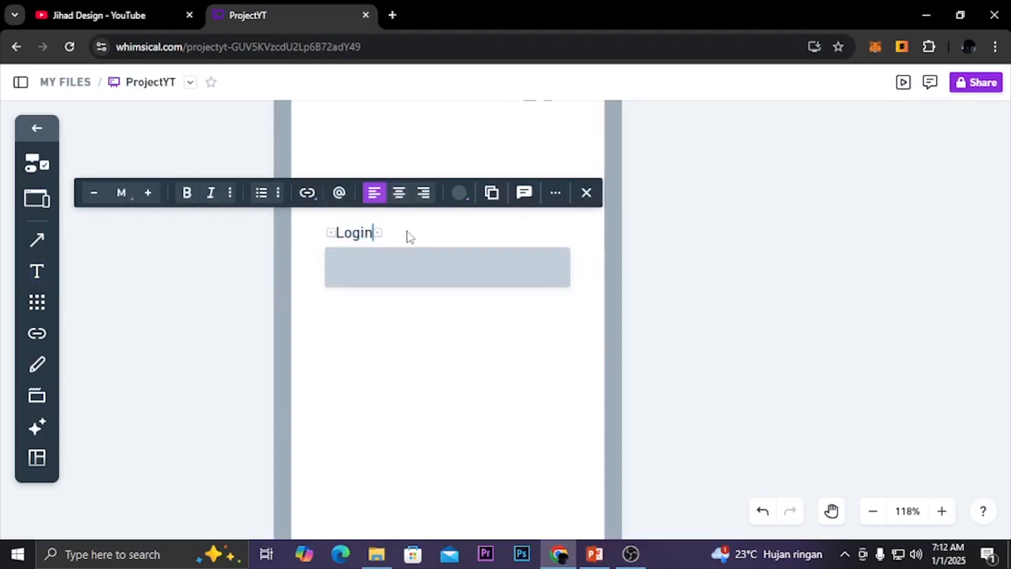
pyautogui.click(793, 323)
# Step: Try to widen the Login text box toward the right, and undo the change
pyautogui.click(362, 234)
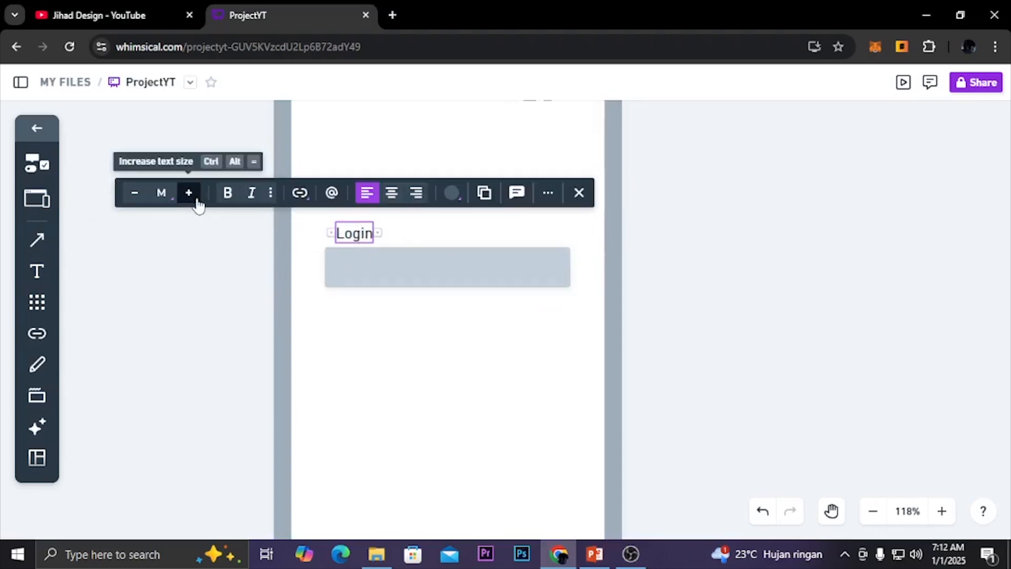
pyautogui.click(584, 265)
pyautogui.click(359, 242)
pyautogui.moveTo(375, 232); pyautogui.dragTo(501, 239)
pyautogui.hotkey('ctrl', 'z')
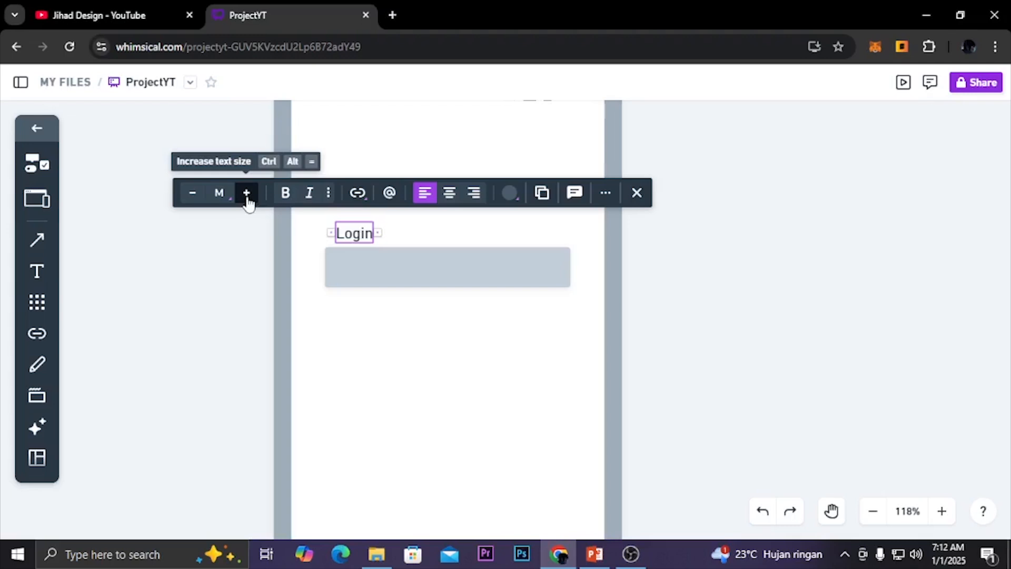
# Step: Set the Login text to size XL and move it to the horizontal centre above the rectangle
pyautogui.click(194, 194)
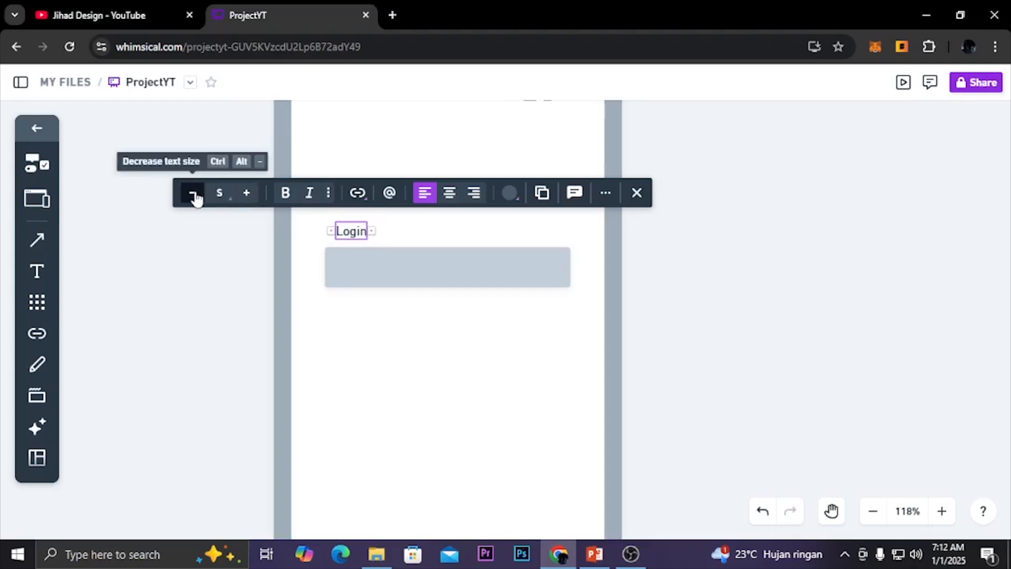
pyautogui.click(247, 195)
pyautogui.click(190, 196)
pyautogui.click(189, 196)
pyautogui.click(254, 199)
pyautogui.click(255, 199)
pyautogui.click(255, 199)
pyautogui.click(255, 199)
pyautogui.moveTo(367, 245); pyautogui.dragTo(448, 201)
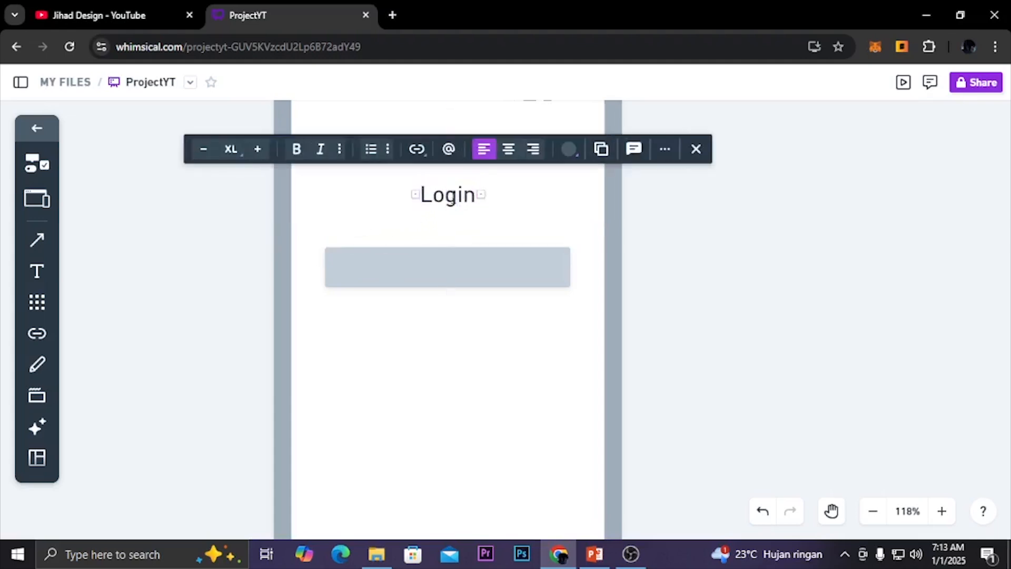
# Step: Extend the heading to "Login Aplikasi" and centre it horizontally above the rectangle
pyautogui.click(476, 194)
pyautogui.write('Aplikasi')
pyautogui.click(788, 320)
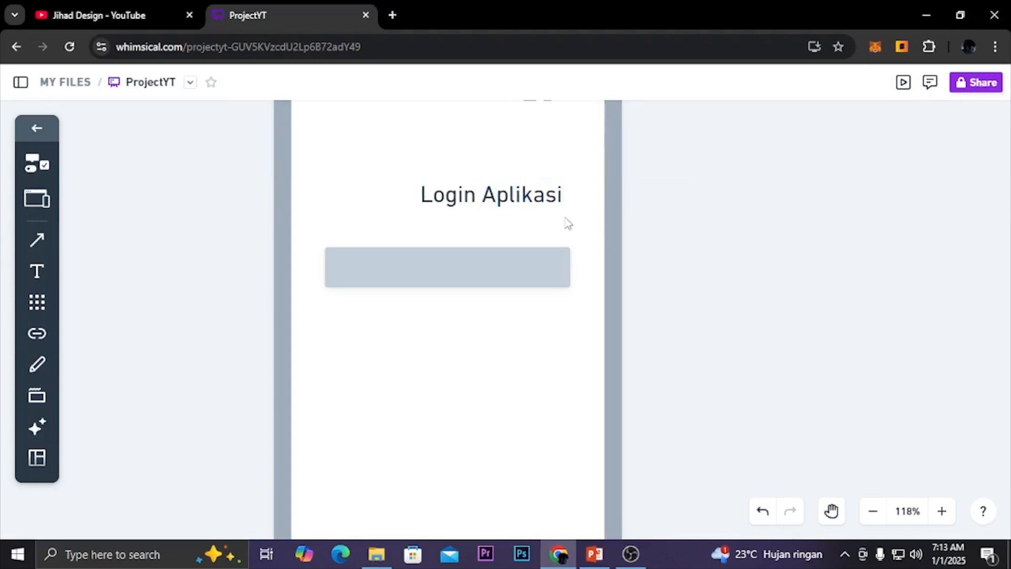
pyautogui.click(540, 206)
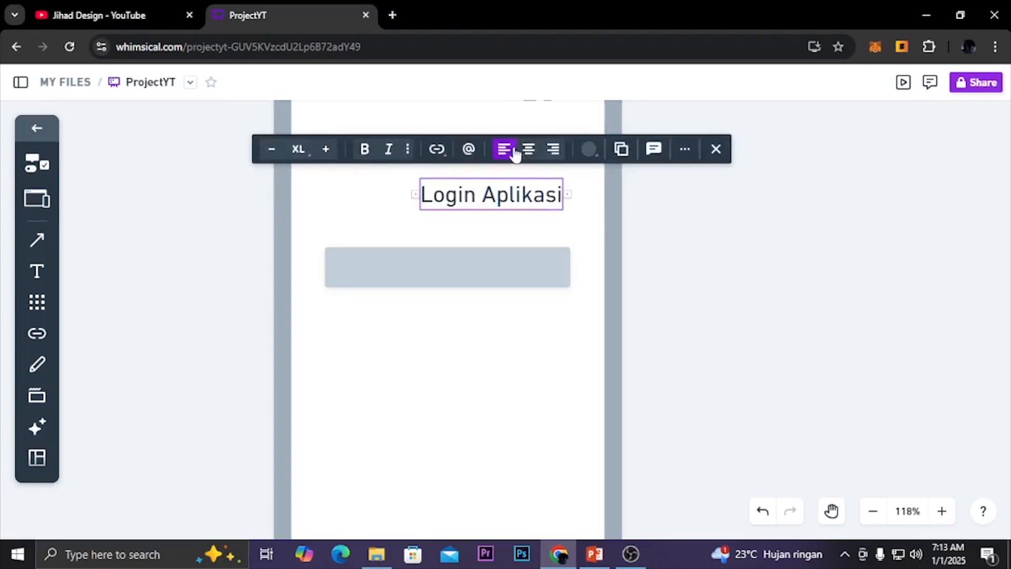
pyautogui.moveTo(511, 195); pyautogui.dragTo(467, 196)
pyautogui.click(660, 315)
# Step: Duplicate the Login Aplikasi heading, reduce the copy to size XS and place it inside the rectangle's left end
pyautogui.click(499, 273)
pyautogui.click(514, 215)
pyautogui.click(496, 203)
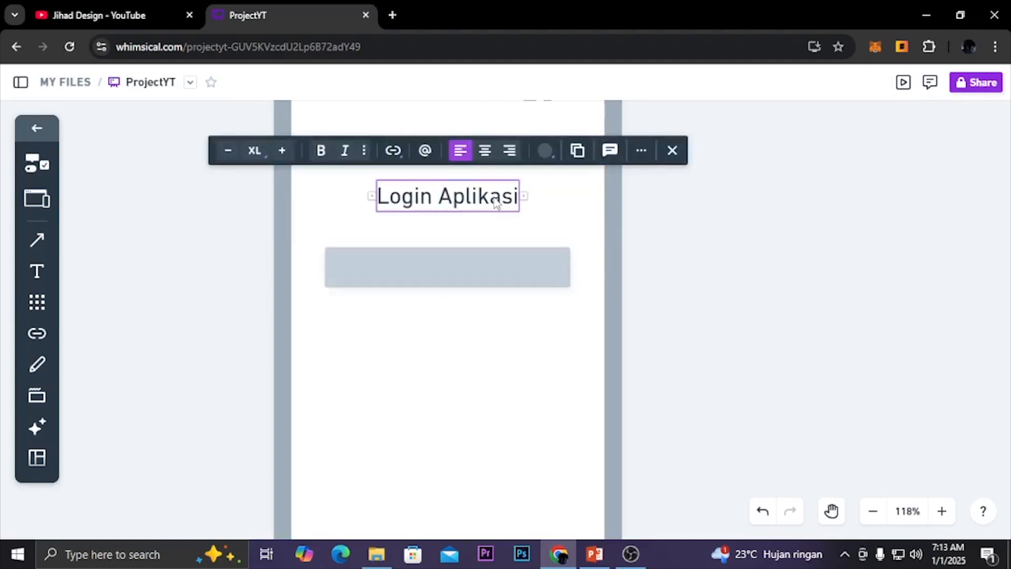
pyautogui.hotkey('ctrl', 'd')
pyautogui.moveTo(493, 218); pyautogui.dragTo(473, 259)
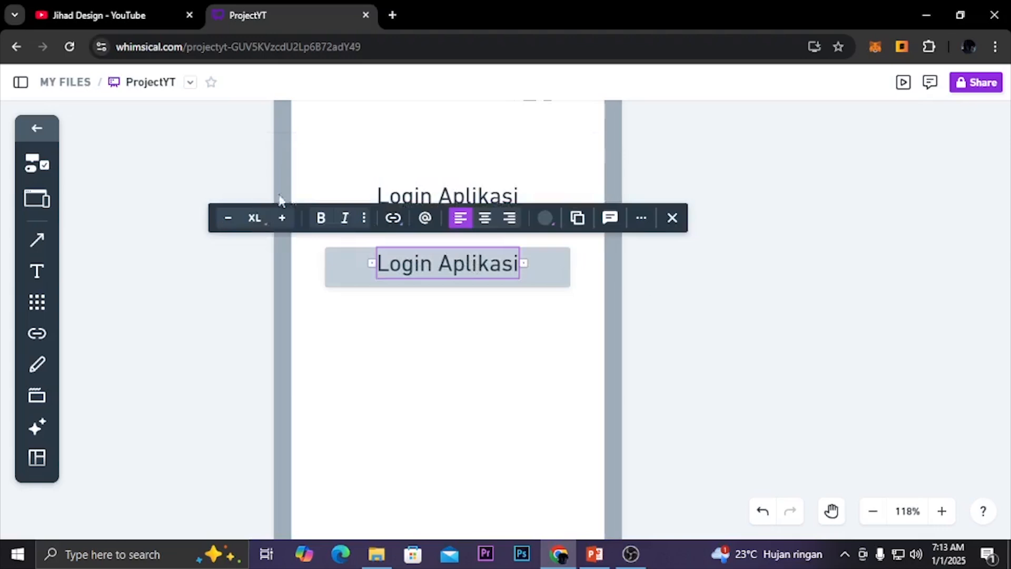
pyautogui.click(228, 218)
pyautogui.click(228, 218)
pyautogui.moveTo(416, 265); pyautogui.dragTo(382, 268)
# Step: Replace the text inside the rectangle with "Your Email"
pyautogui.click(382, 267)
pyautogui.doubleClick(383, 268)
pyautogui.tripleClick(383, 268)
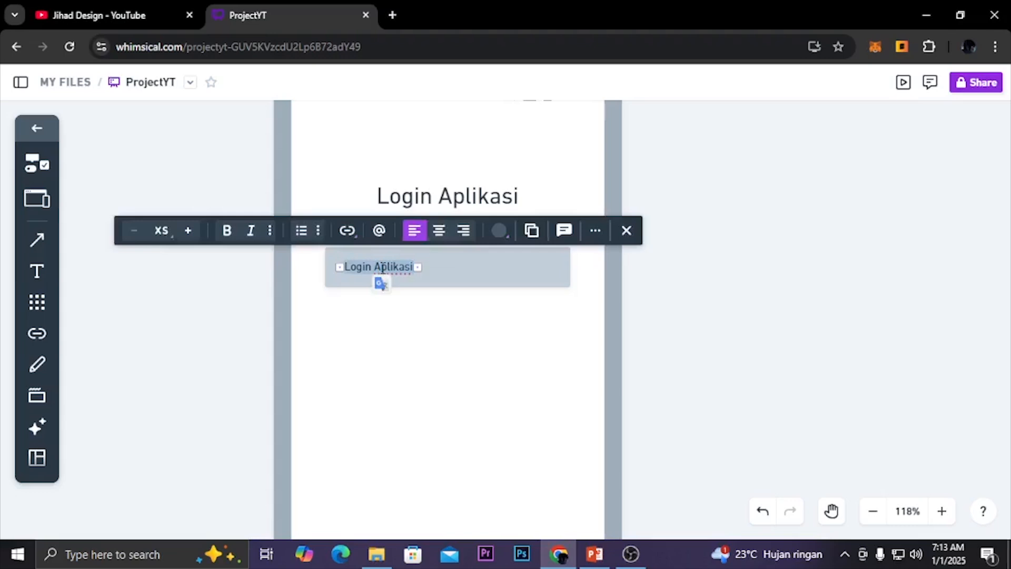
pyautogui.write('Your Emai')
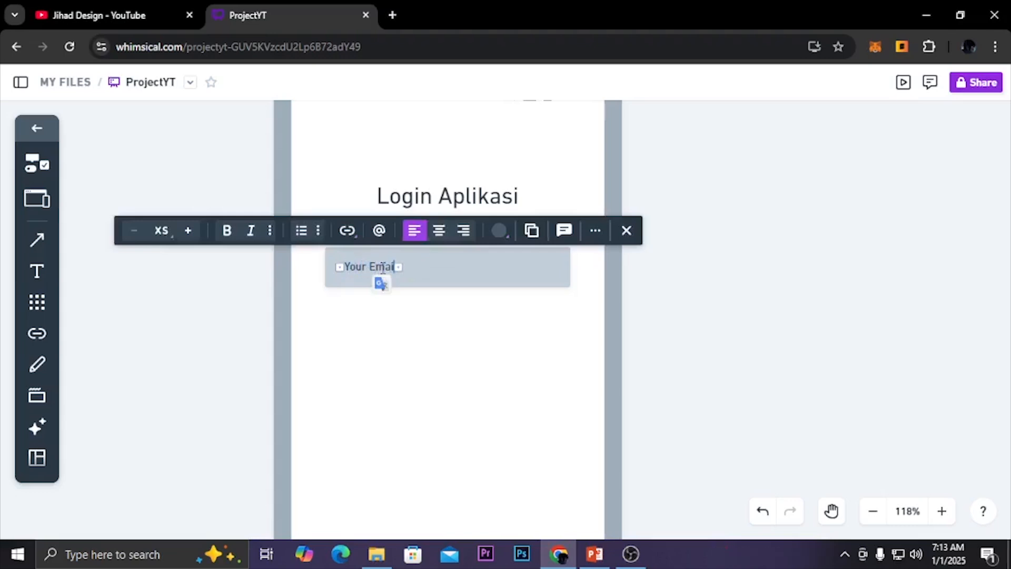
pyautogui.click(676, 367)
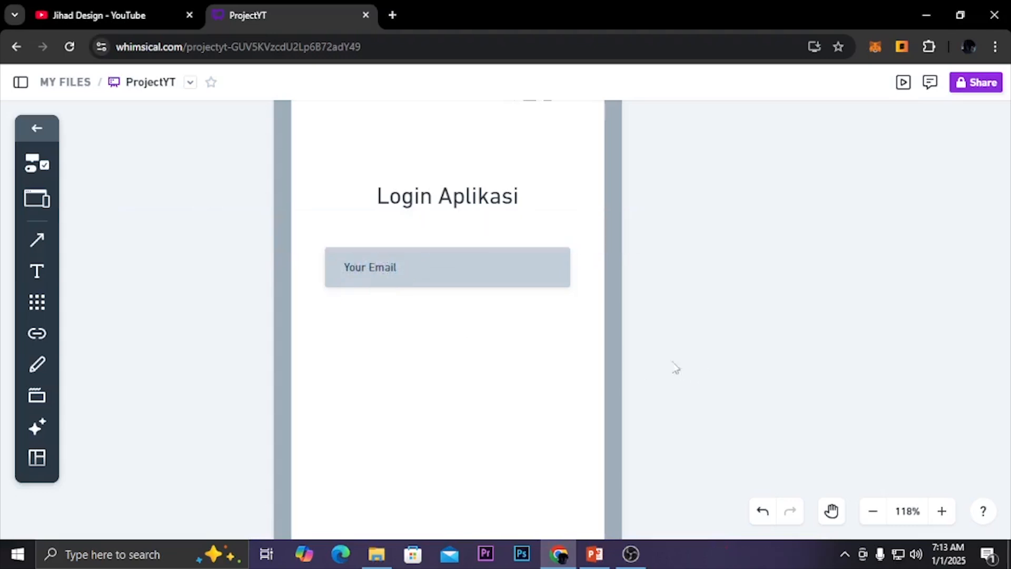
# Step: Colour the Your Email placeholder text medium grey so it stands out from the light grey field
pyautogui.click(383, 269)
pyautogui.click(468, 241)
pyautogui.click(458, 267)
pyautogui.click(468, 241)
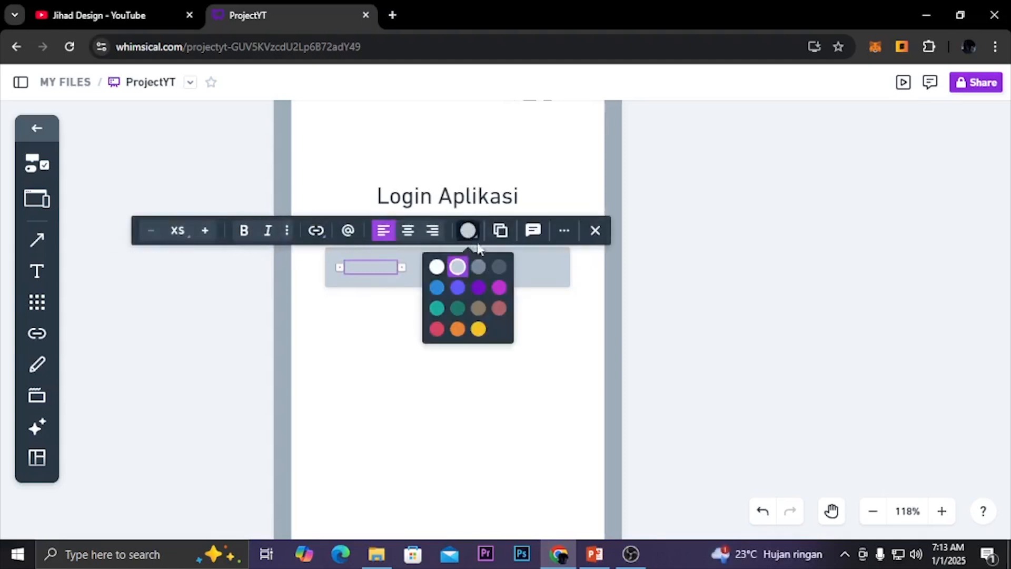
pyautogui.click(478, 267)
pyautogui.click(676, 308)
pyautogui.scroll(2, 543, 285)
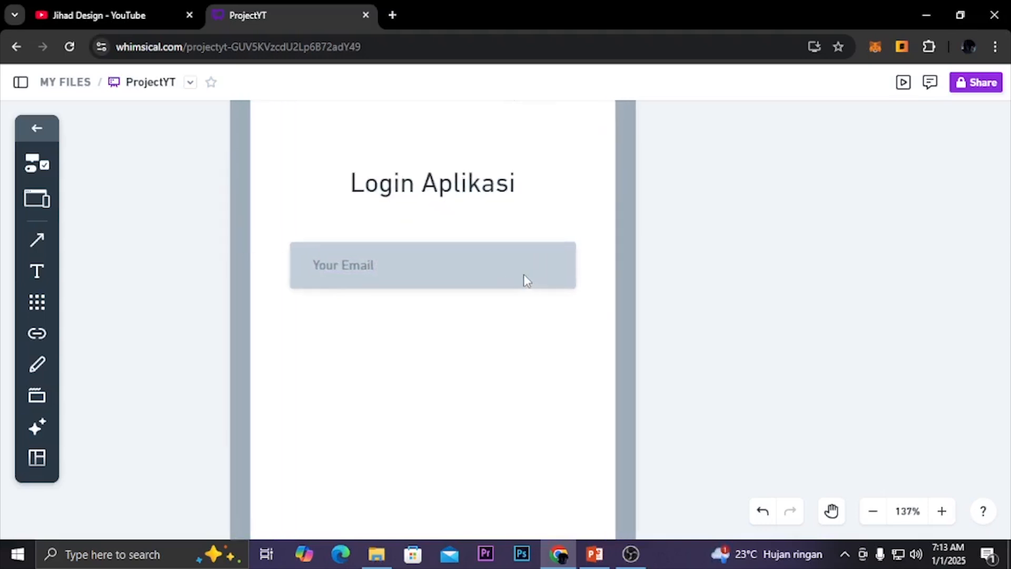
# Step: Try a medium grey fill on the email field's rectangle, and undo the change
pyautogui.click(524, 275)
pyautogui.click(347, 215)
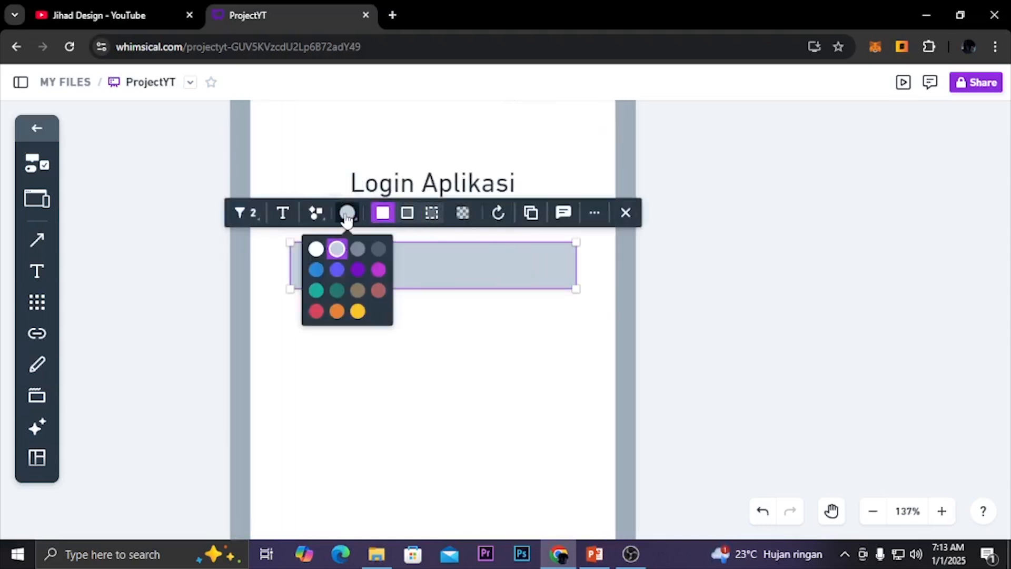
pyautogui.click(359, 250)
pyautogui.doubleClick(349, 265)
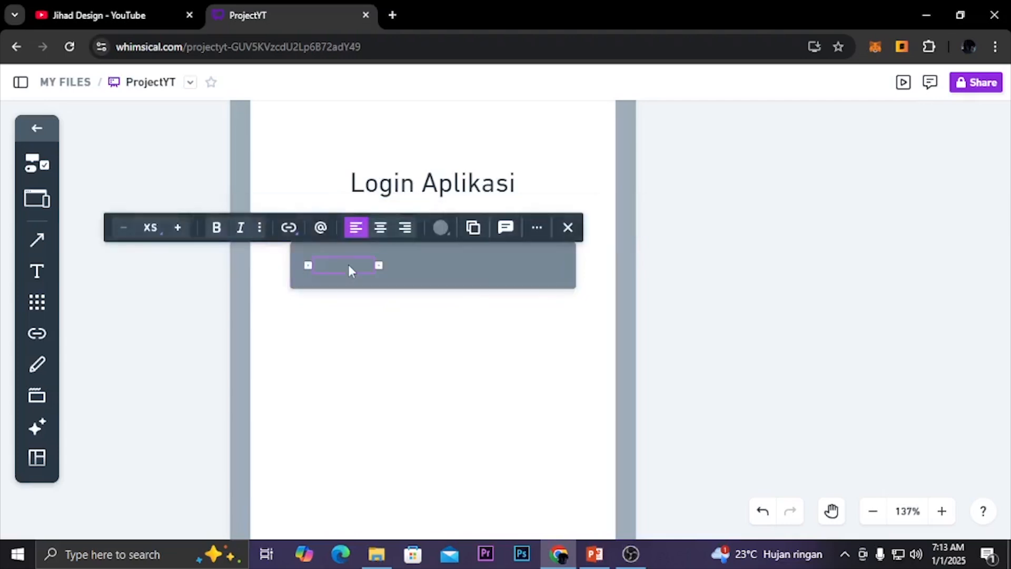
pyautogui.press('Escape')
pyautogui.hotkey('ctrl', 'z')
pyautogui.click(650, 323)
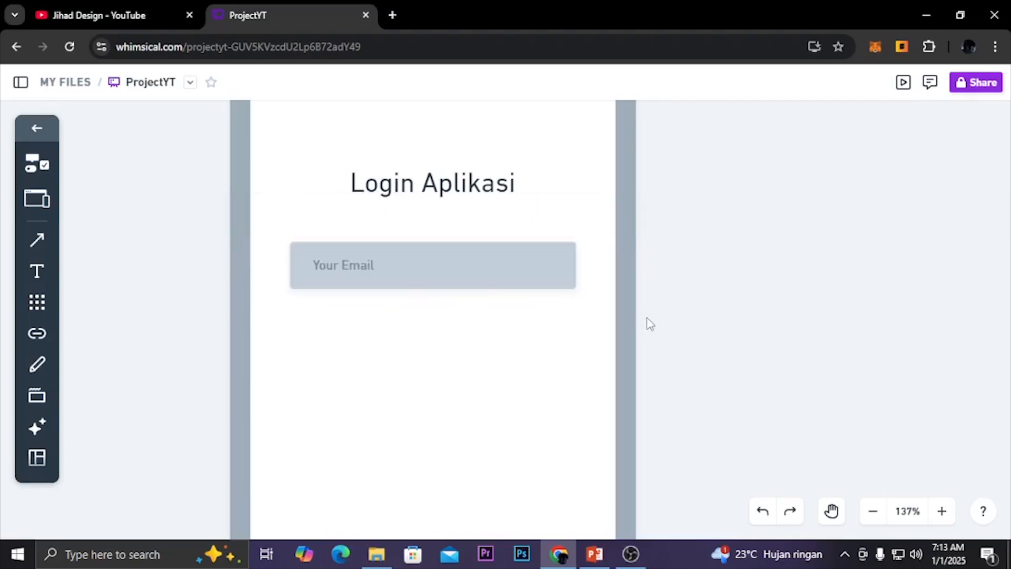
# Step: Move the email field's rectangle and its placeholder text together slightly upward, closer to the Login Aplikasi heading
pyautogui.moveTo(217, 234); pyautogui.dragTo(604, 301)
pyautogui.moveTo(483, 273); pyautogui.dragTo(483, 250)
pyautogui.scroll(-5, 487, 254)
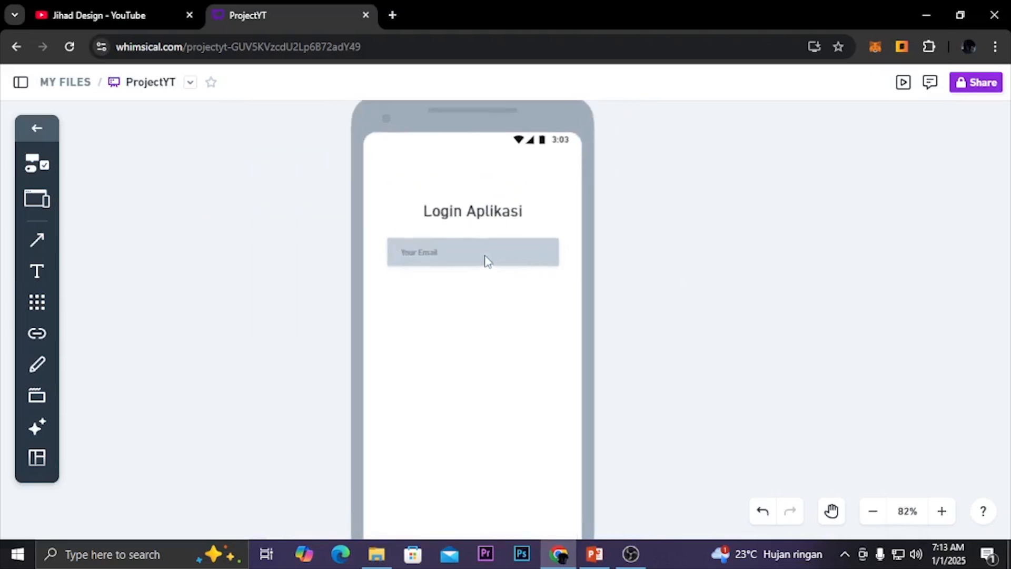
# Step: Duplicate the email field's rectangle together with its placeholder text and place the copy directly below the original
pyautogui.scroll(1, 479, 261)
pyautogui.click(417, 253)
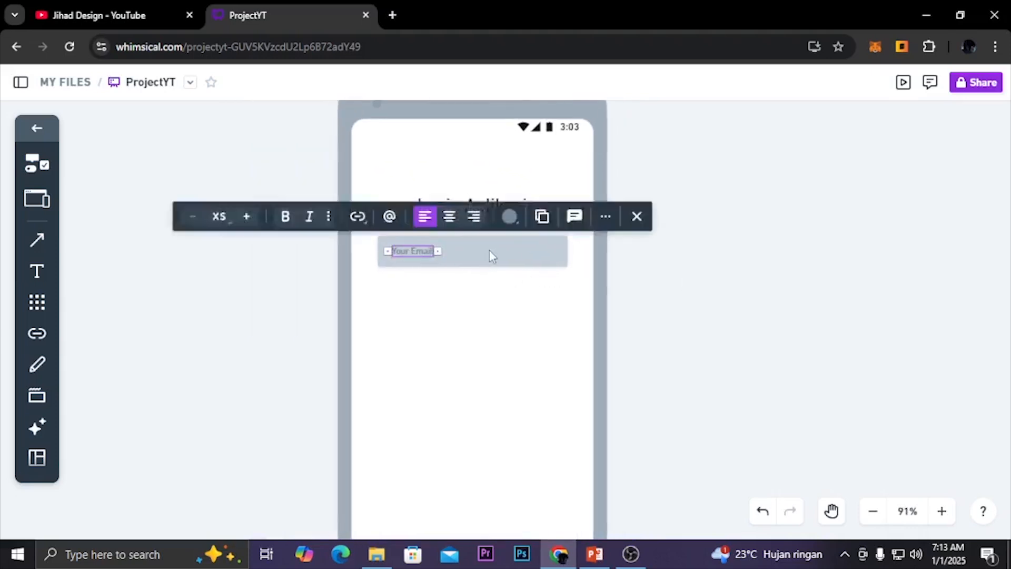
pyautogui.keyDown('shift'); pyautogui.click(490, 251); pyautogui.keyUp('shift')
pyautogui.hotkey('ctrl', 'd')
pyautogui.moveTo(498, 263); pyautogui.dragTo(479, 297)
# Step: Change the placeholder text in the lower field to "Your Password" and remove the stray character at its end
pyautogui.click(417, 300)
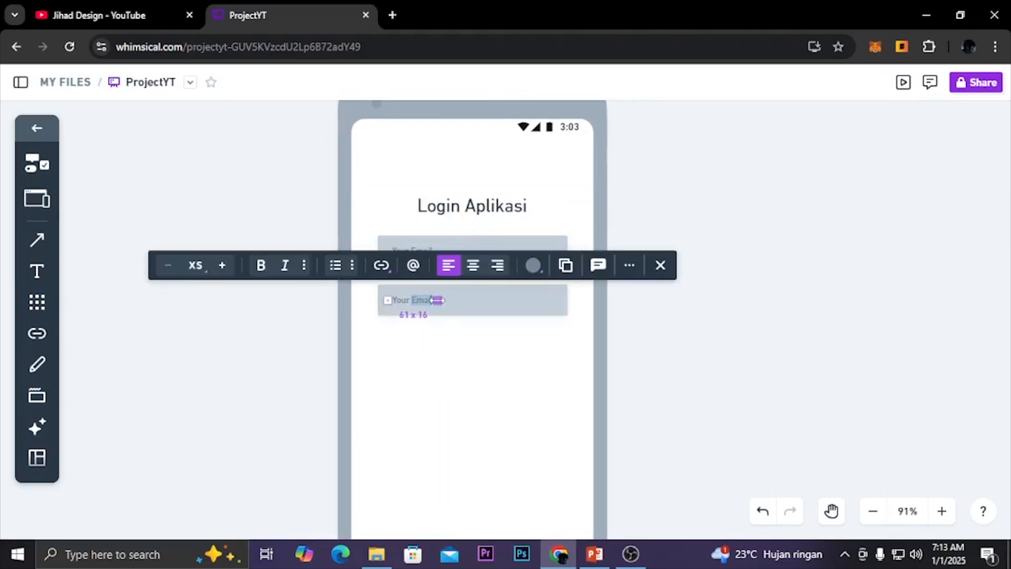
pyautogui.write('Password')
pyautogui.click(668, 386)
pyautogui.scroll(2, 505, 328)
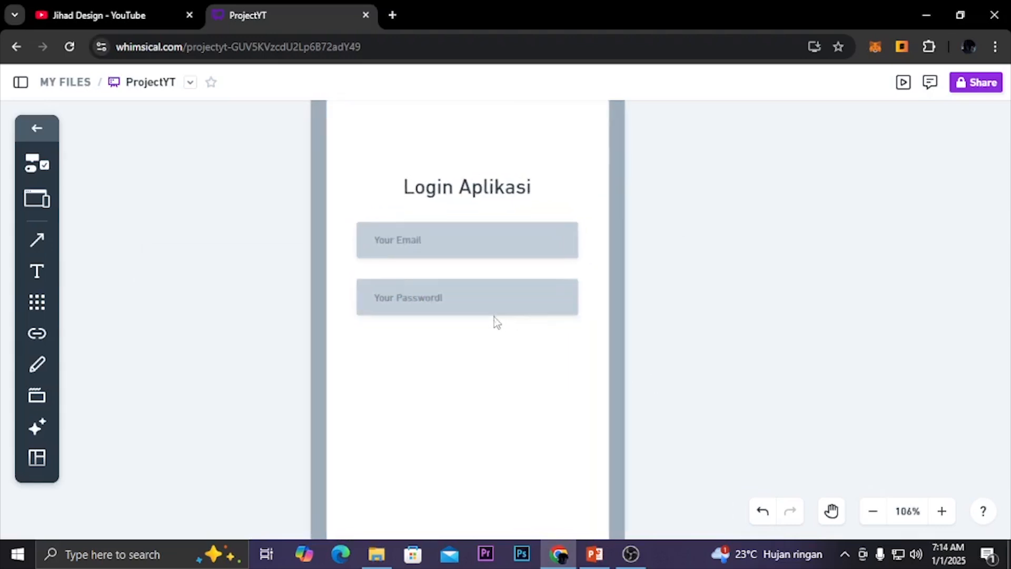
pyautogui.click(436, 300)
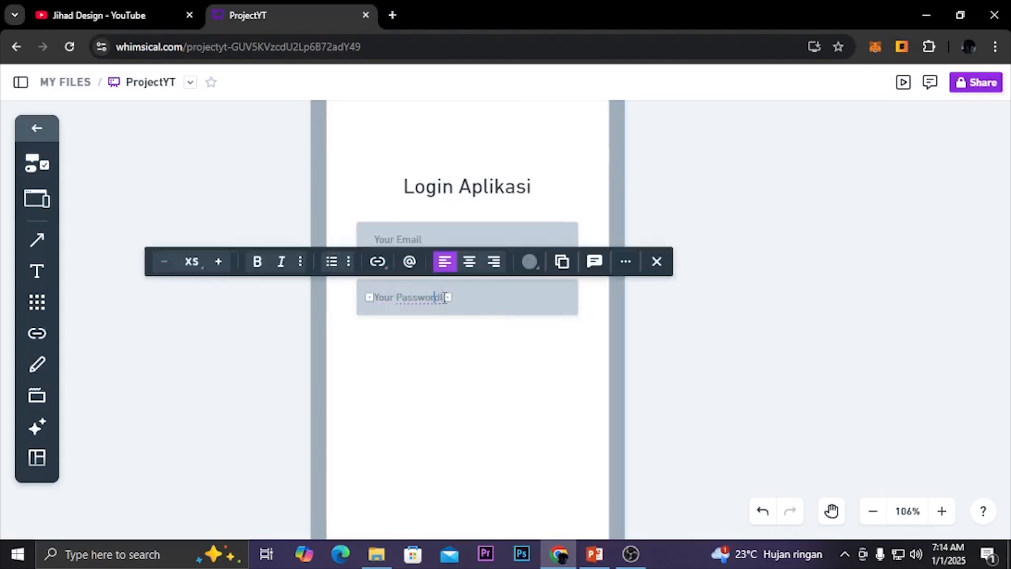
pyautogui.press('Escape')
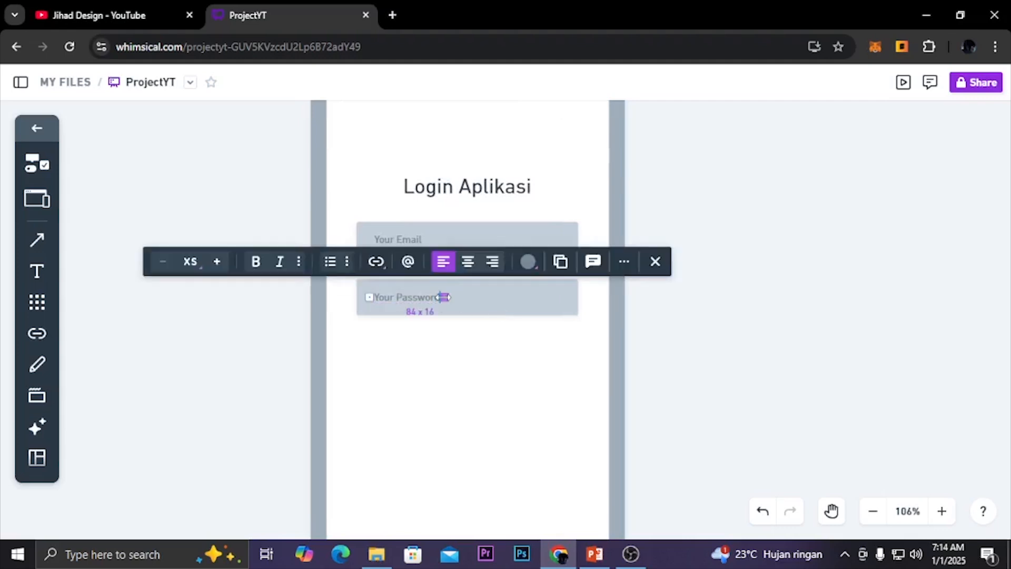
pyautogui.click(710, 363)
# Step: Group the password field's rectangle with its placeholder text and move the group slightly up, closer to the email field
pyautogui.click(432, 299)
pyautogui.keyDown('shift'); pyautogui.click(505, 309); pyautogui.keyUp('shift')
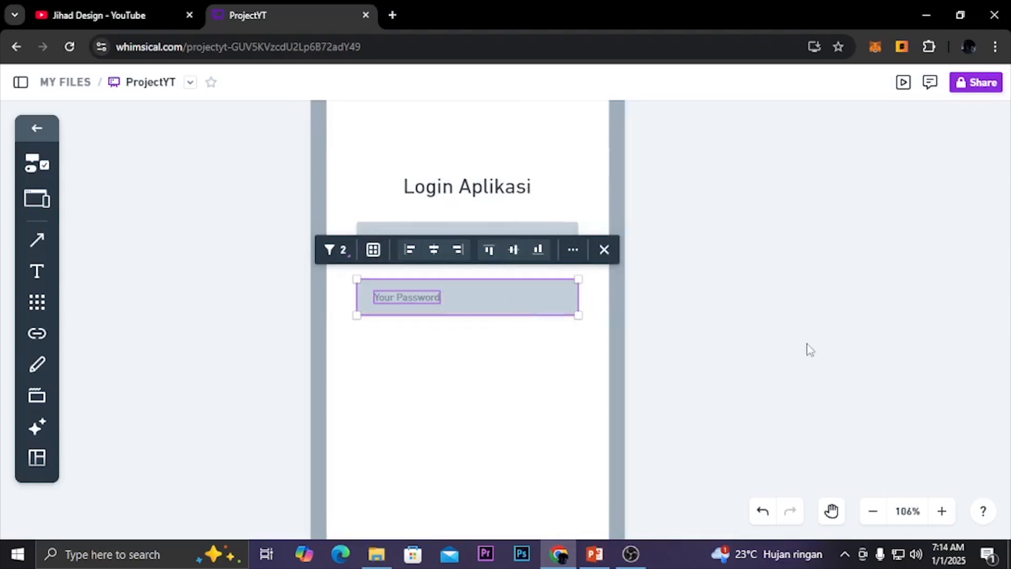
pyautogui.click(783, 357)
pyautogui.keyDown('shift'); pyautogui.click(499, 306); pyautogui.keyUp('shift')
pyautogui.hotkey('ctrl', 'g')
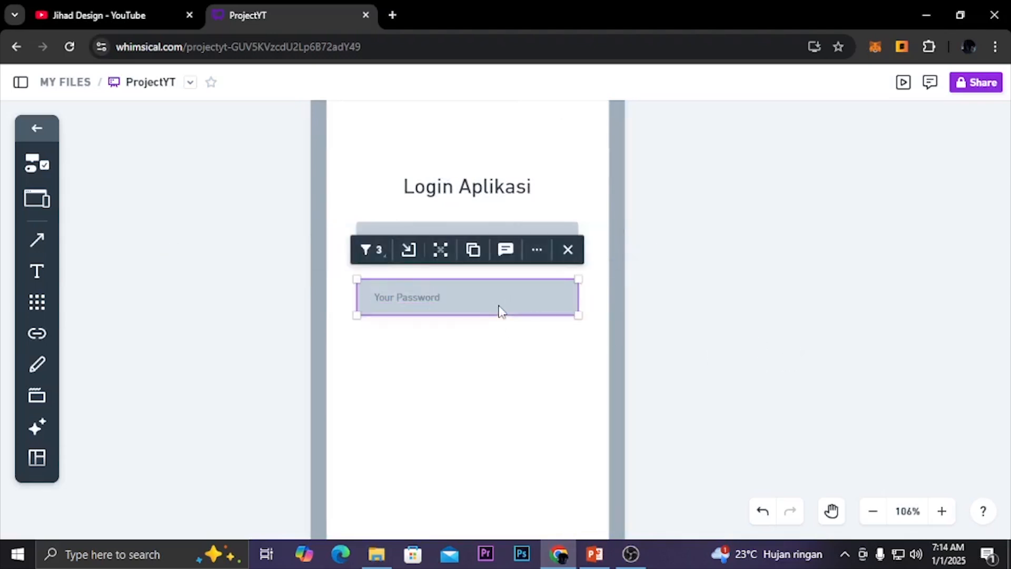
pyautogui.moveTo(499, 311); pyautogui.dragTo(501, 300)
# Step: Ungroup the password field's rectangle and placeholder text, and leave both deselected
pyautogui.rightClick(499, 296)
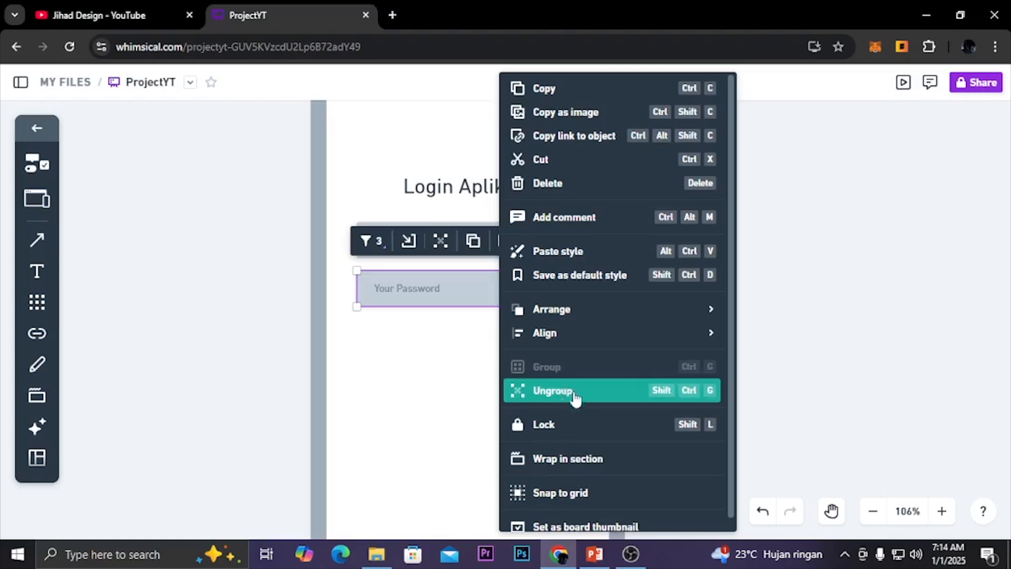
pyautogui.click(669, 395)
pyautogui.click(491, 299)
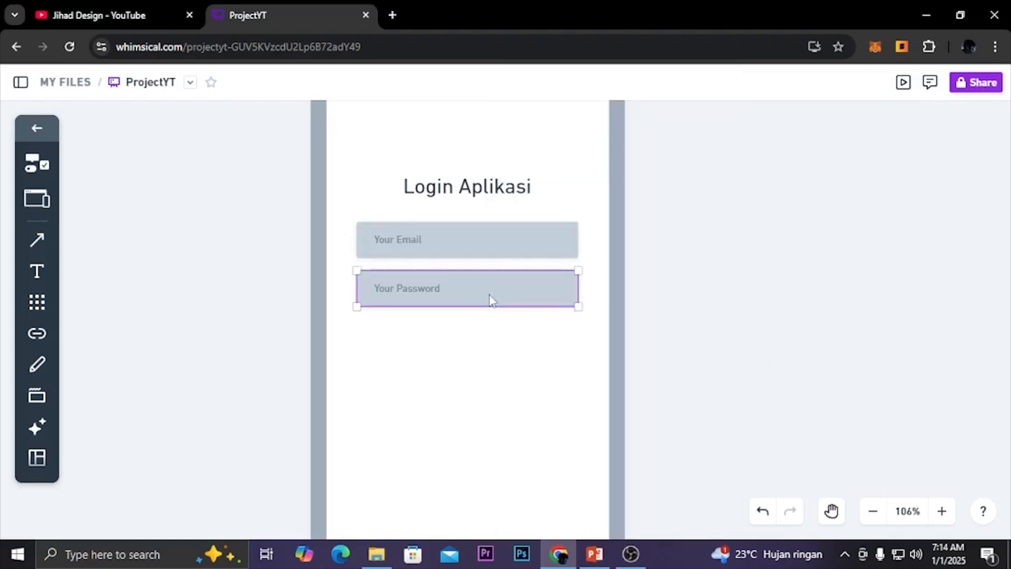
pyautogui.click(820, 281)
pyautogui.scroll(-3, 461, 316)
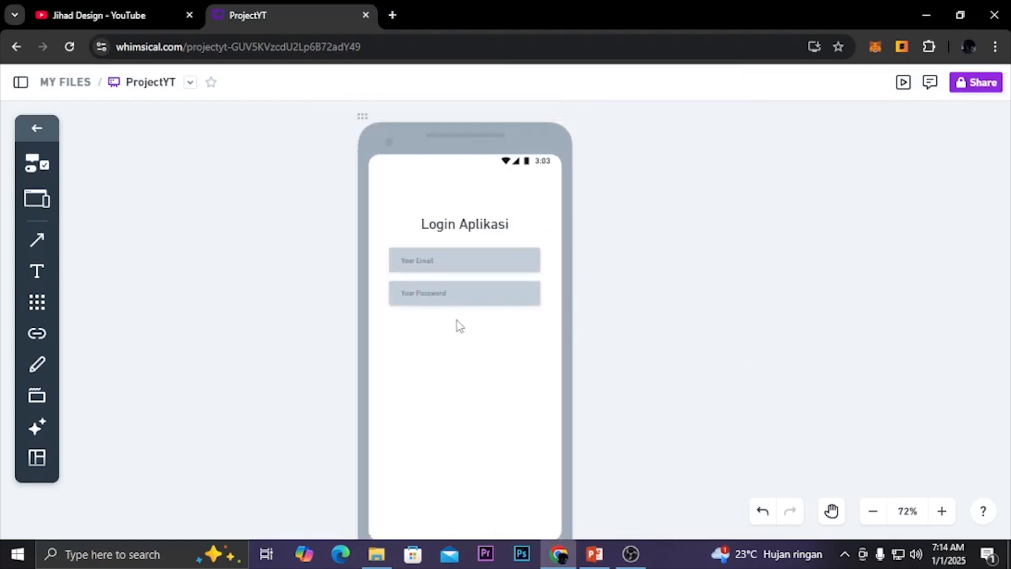
# Step: Look through the complete tool list and the icon categories for something to use below the password field
pyautogui.scroll(2, 451, 331)
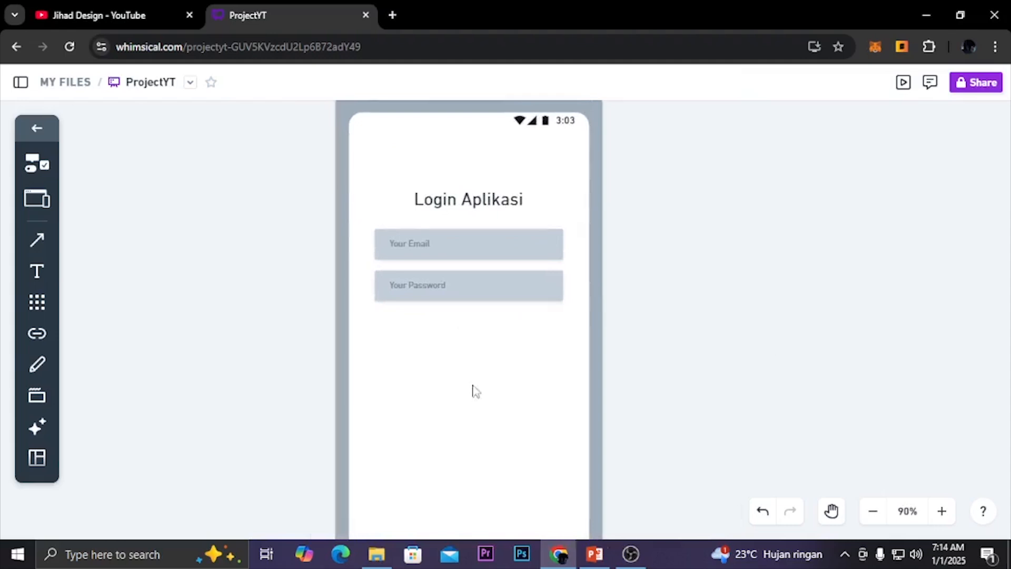
pyautogui.scroll(1, 469, 380)
pyautogui.scroll(-1, 463, 374)
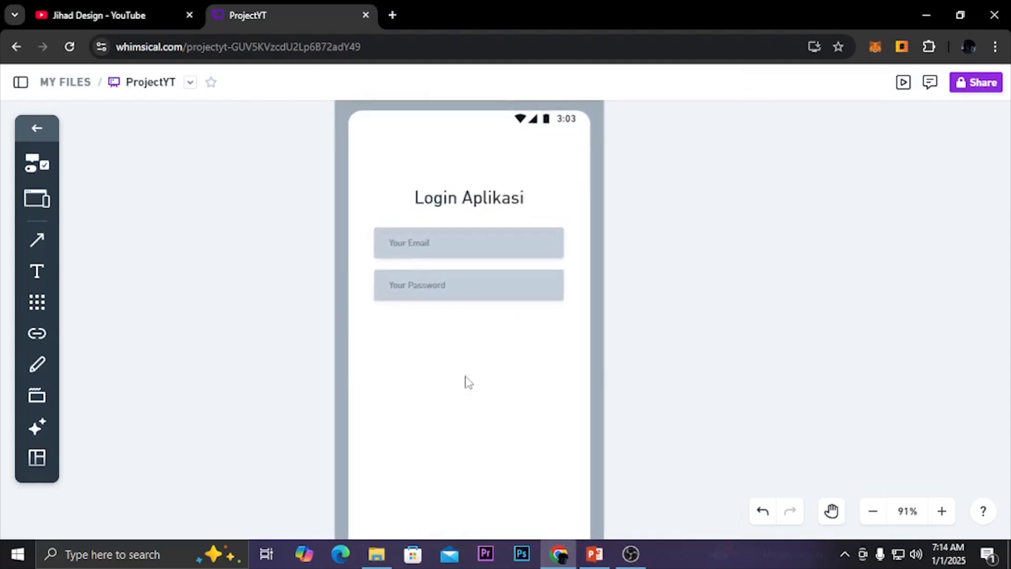
pyautogui.click(37, 302)
pyautogui.click(31, 127)
pyautogui.scroll(-1, 37, 432)
pyautogui.click(36, 462)
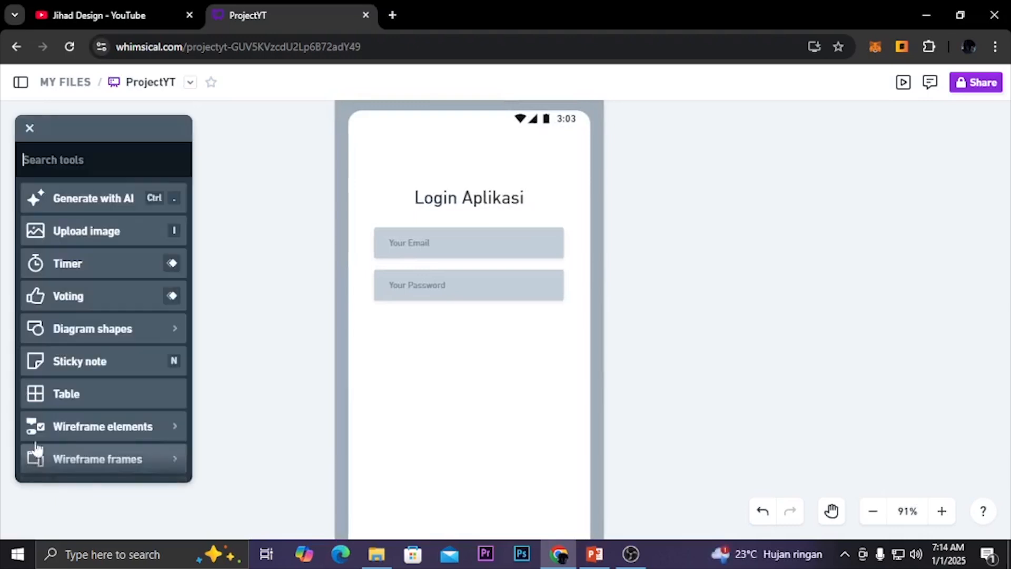
pyautogui.scroll(-5, 94, 411)
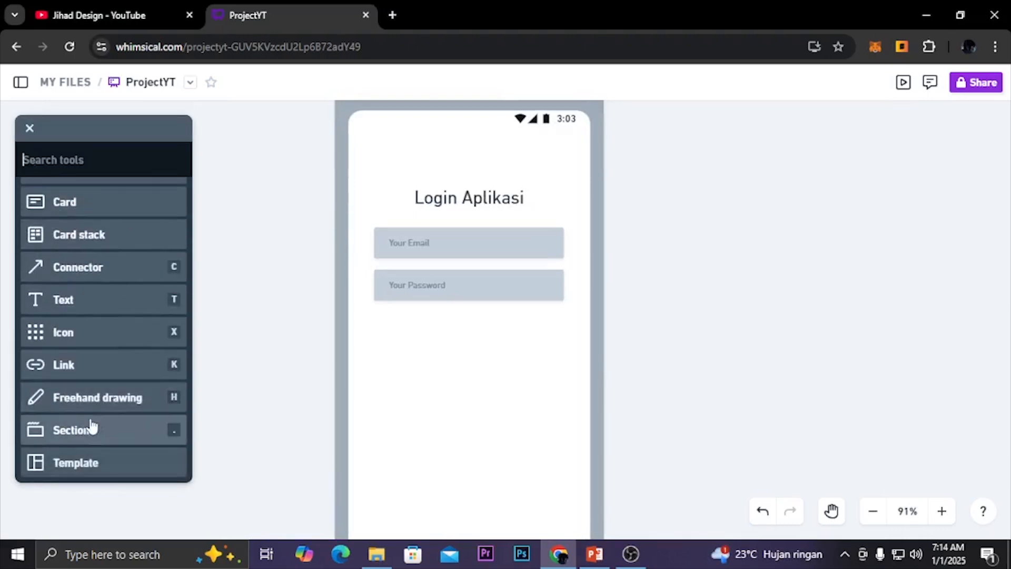
pyautogui.scroll(5, 92, 427)
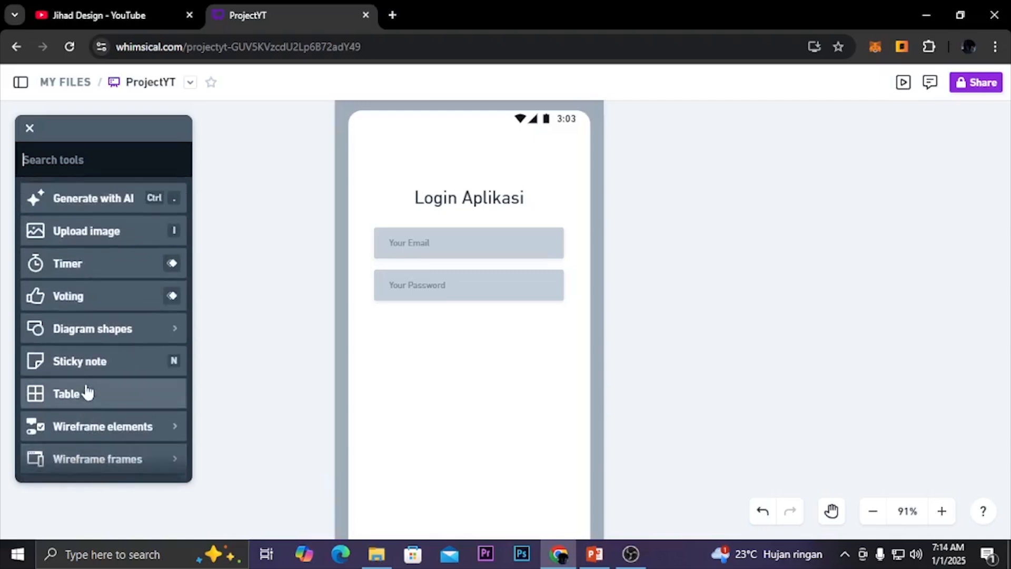
pyautogui.click(30, 128)
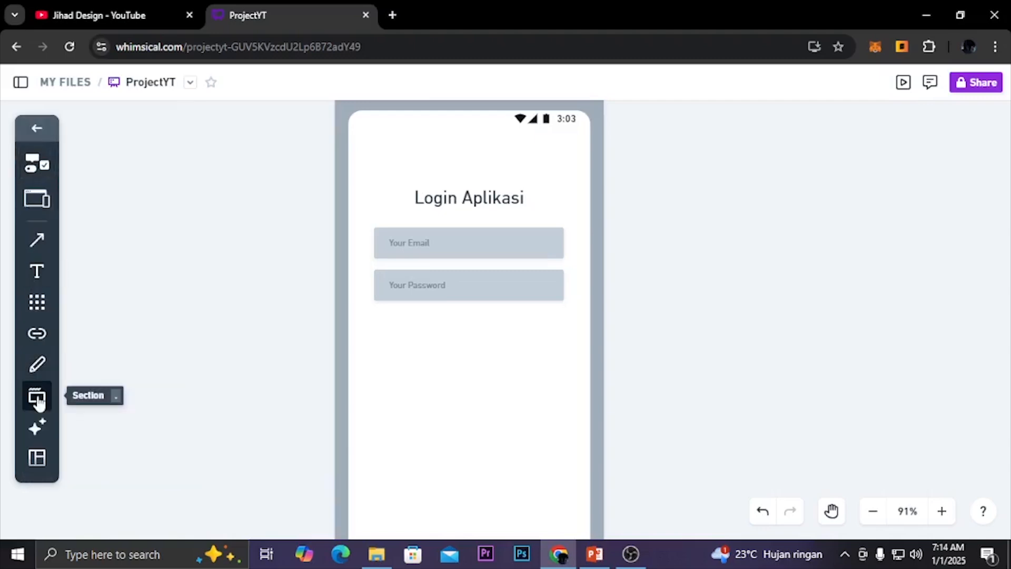
pyautogui.click(37, 302)
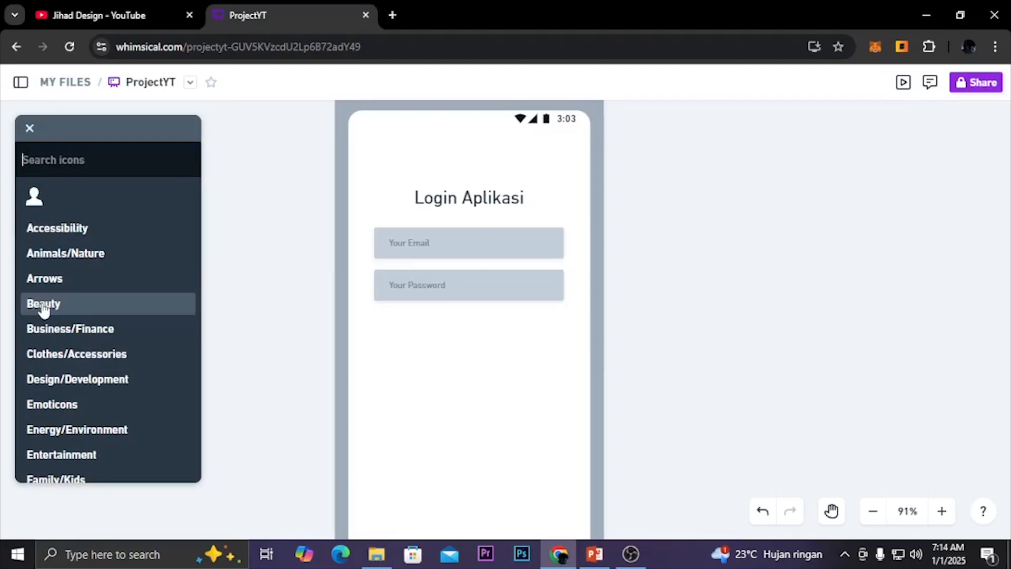
pyautogui.click(30, 132)
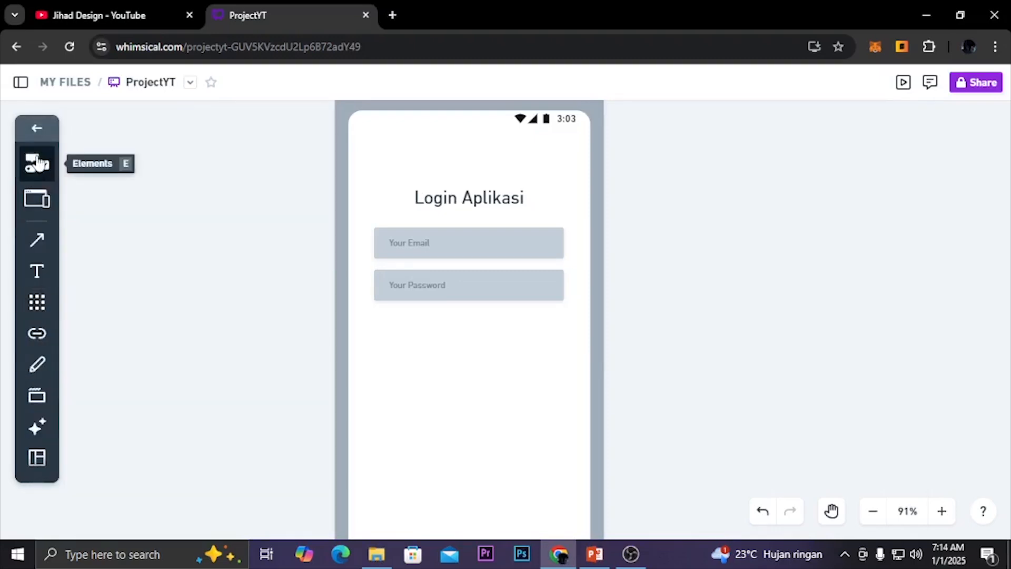
# Step: Add a solid button from the wireframe elements below the password field
pyautogui.click(37, 163)
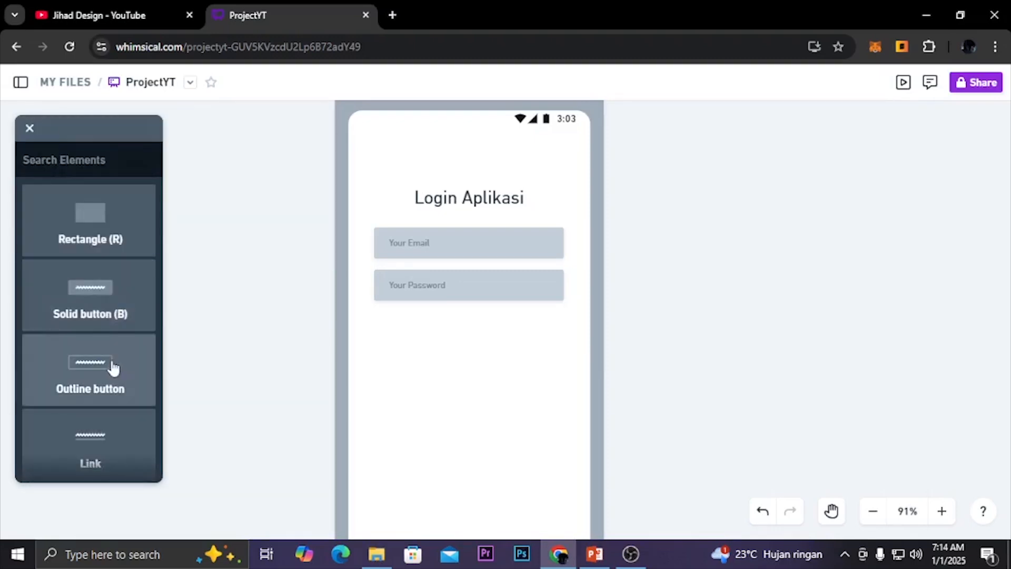
pyautogui.click(95, 311)
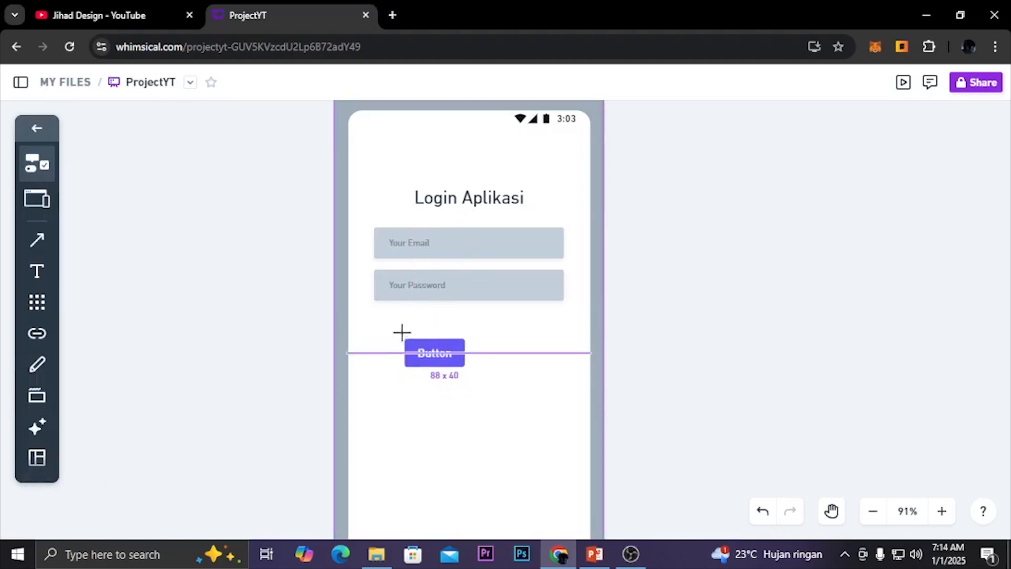
pyautogui.click(429, 324)
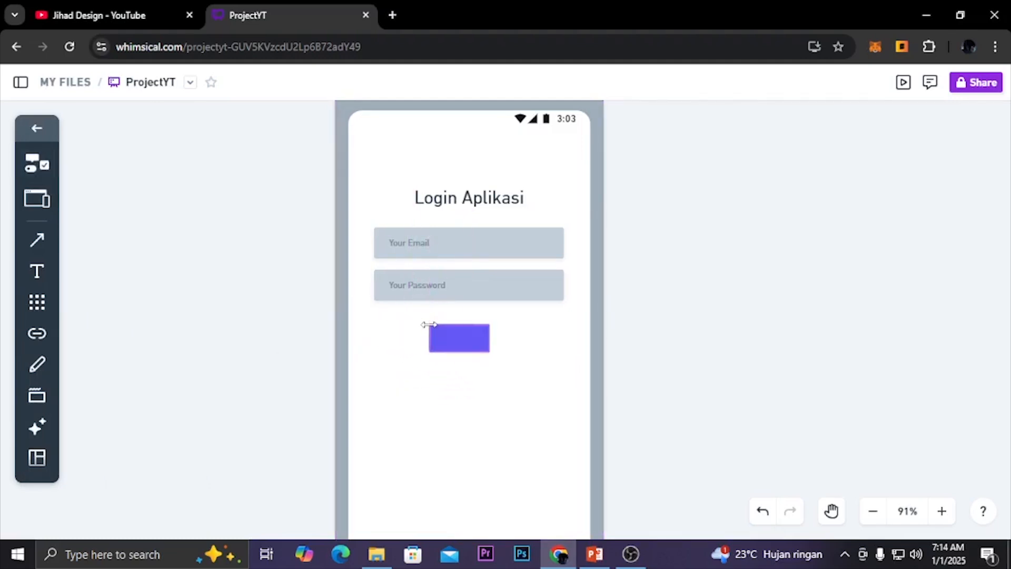
pyautogui.click(651, 378)
# Step: Replace the button's label with "Login"
pyautogui.doubleClick(463, 346)
pyautogui.write('Loginn')
pyautogui.press('BackSpace')
pyautogui.press('BackSpace')
pyautogui.press('BackSpace')
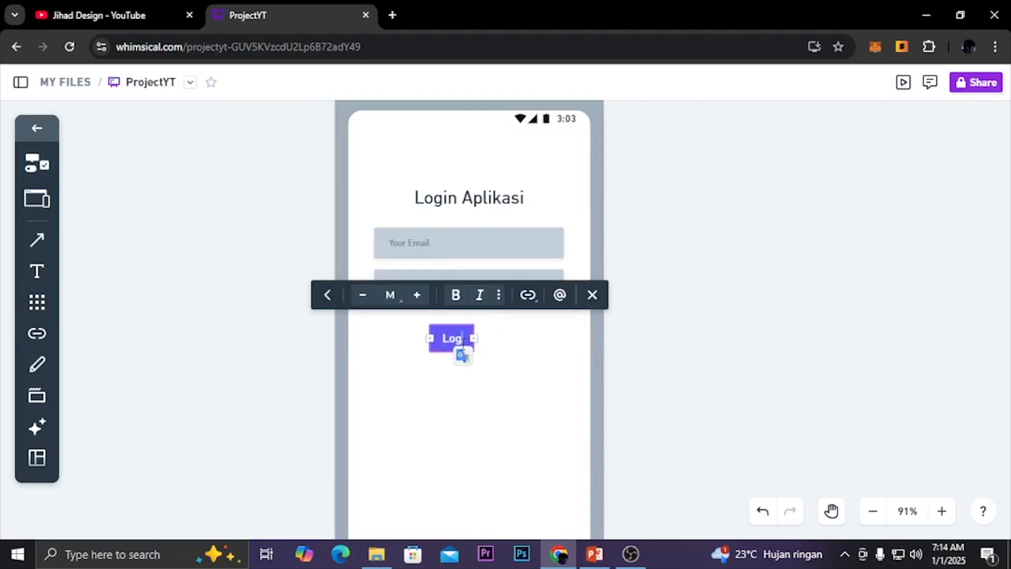
pyautogui.write('in')
pyautogui.click(642, 390)
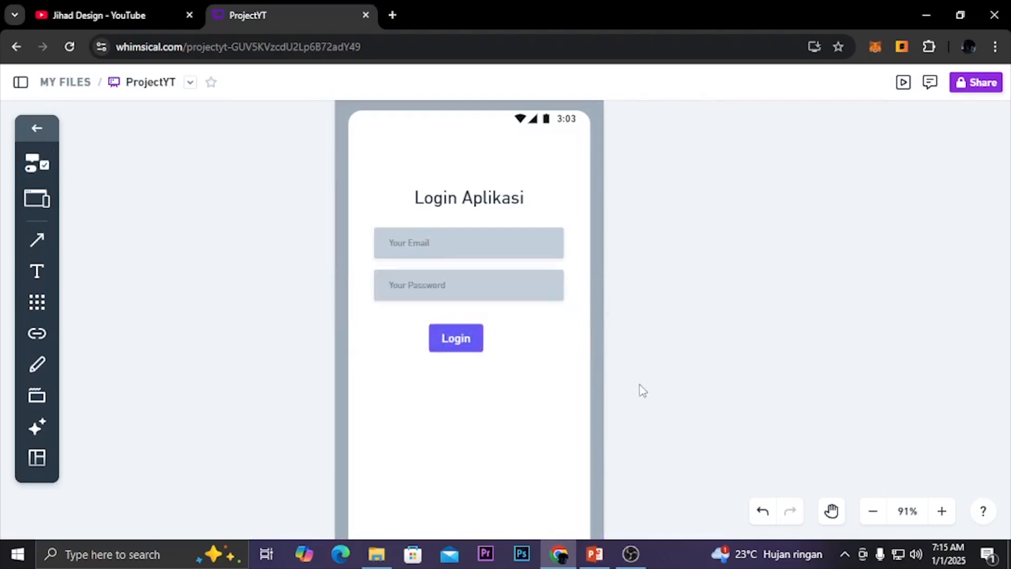
# Step: Center the Login button horizontally within the phone frame using the Center horizontally alignment
pyautogui.scroll(3, 476, 350)
pyautogui.click(472, 347)
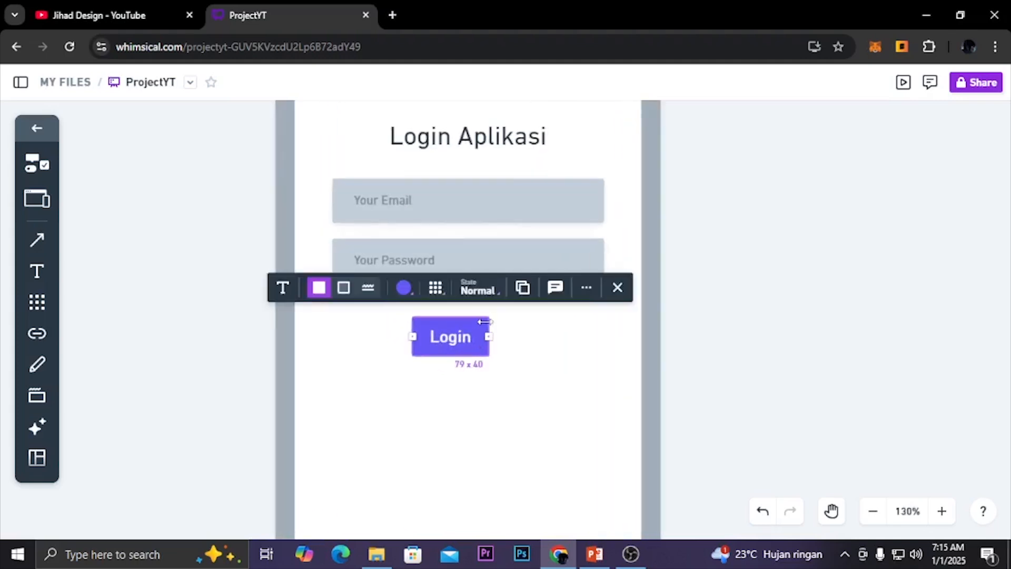
pyautogui.click(583, 291)
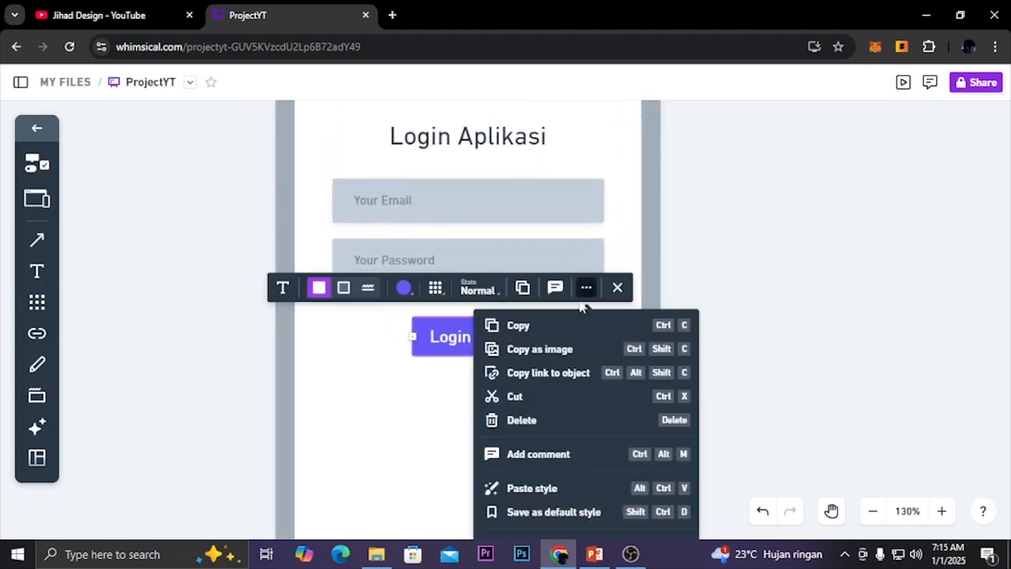
pyautogui.scroll(-3, 579, 436)
pyautogui.moveTo(580, 445)
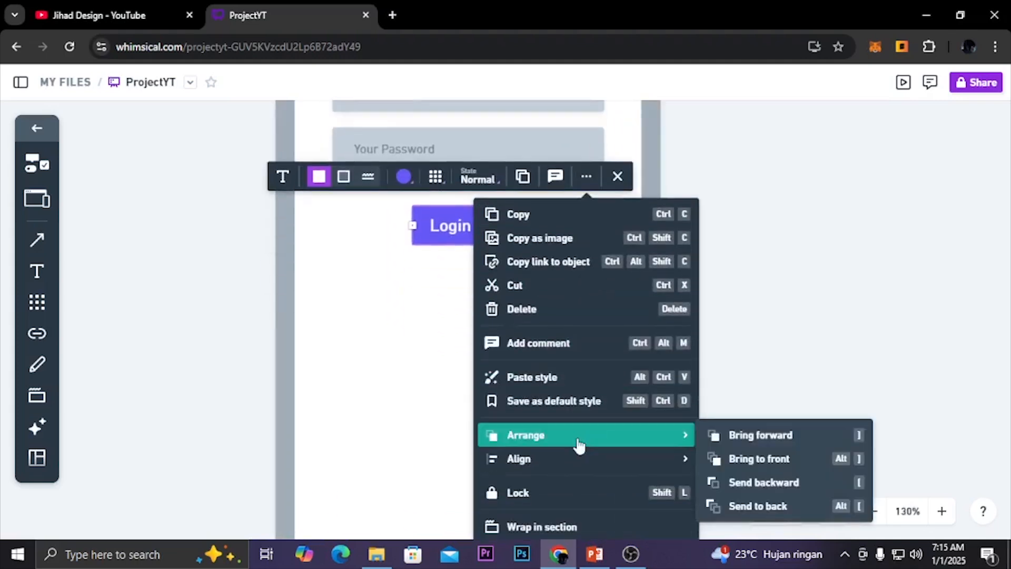
pyautogui.moveTo(566, 466)
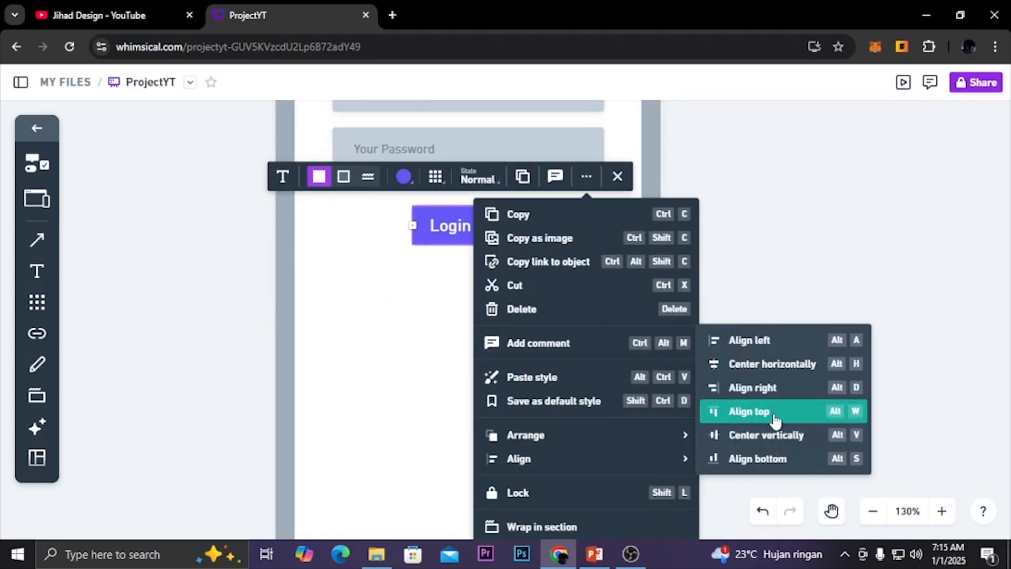
pyautogui.click(773, 364)
pyautogui.press('alt')
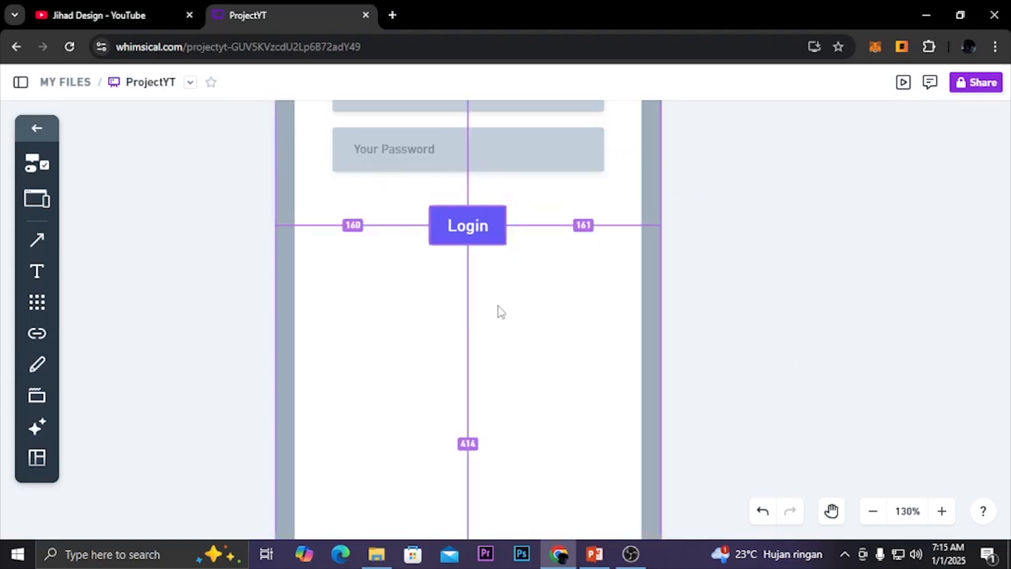
pyautogui.click(763, 289)
# Step: Move the Login button slightly up so it sits closer to the password field
pyautogui.scroll(-4, 497, 287)
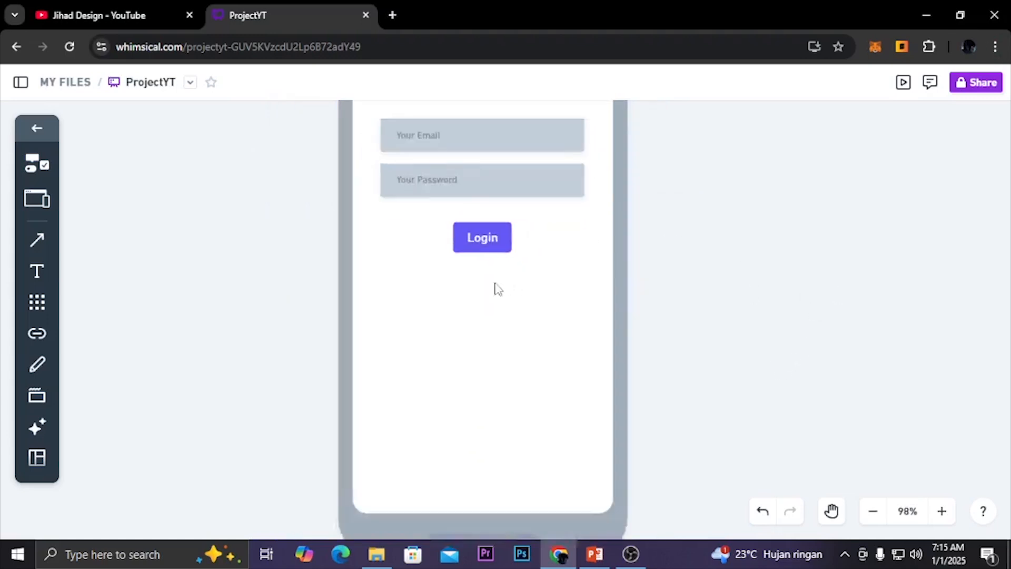
pyautogui.click(494, 253)
pyautogui.moveTo(495, 239); pyautogui.dragTo(495, 233)
pyautogui.click(714, 267)
pyautogui.scroll(3, 475, 283)
pyautogui.scroll(-4, 590, 288)
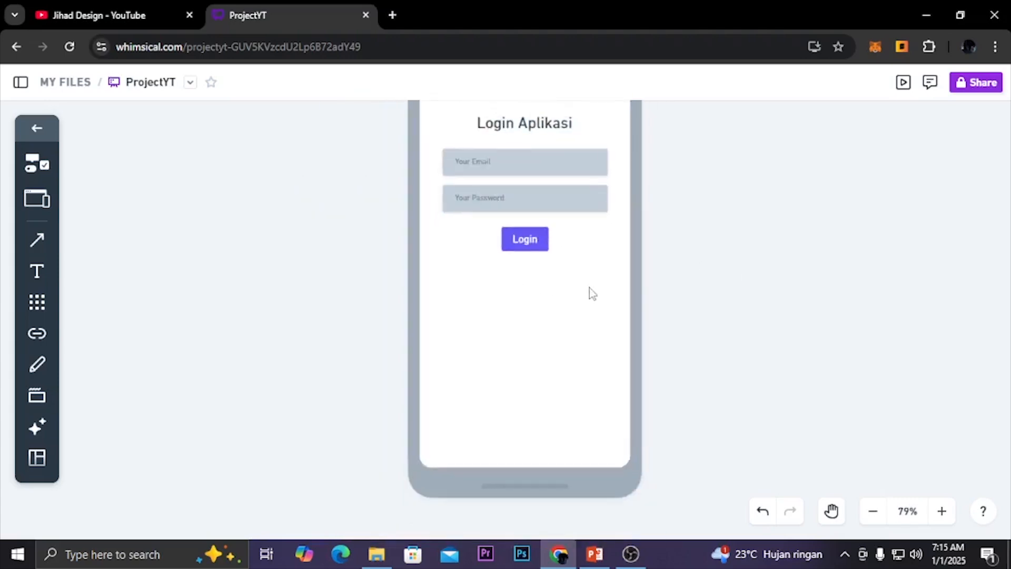
pyautogui.moveTo(704, 251); pyautogui.dragTo(679, 278)
# Step: Duplicate the Login button and place the copy beside it on its right, at the same height
pyautogui.click(522, 280)
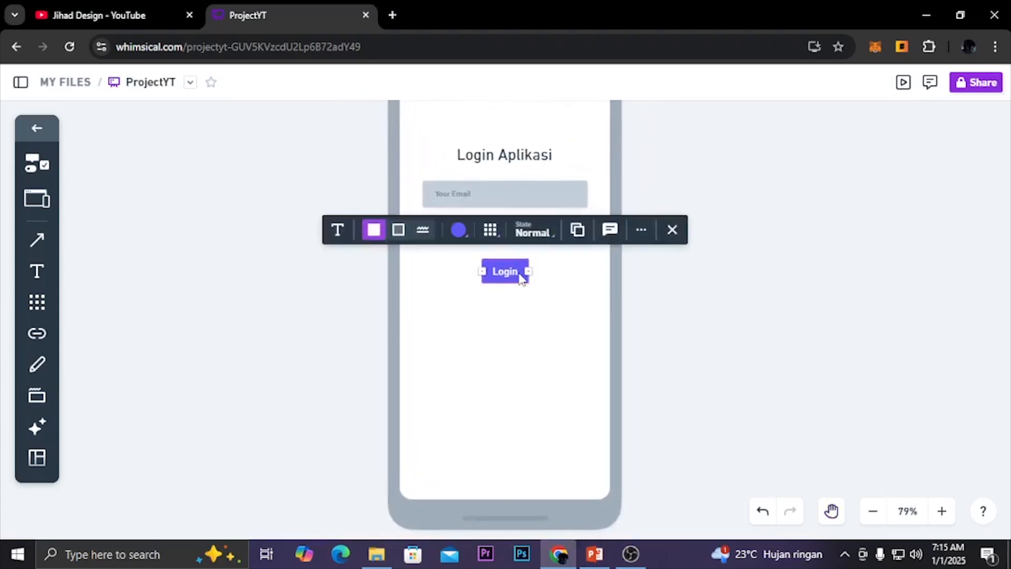
pyautogui.hotkey('ctrl', 'd')
pyautogui.moveTo(521, 288); pyautogui.dragTo(567, 283)
pyautogui.click(570, 276)
# Step: Replace the duplicated button's label with "Register"
pyautogui.doubleClick(569, 270)
pyautogui.write('Reg')
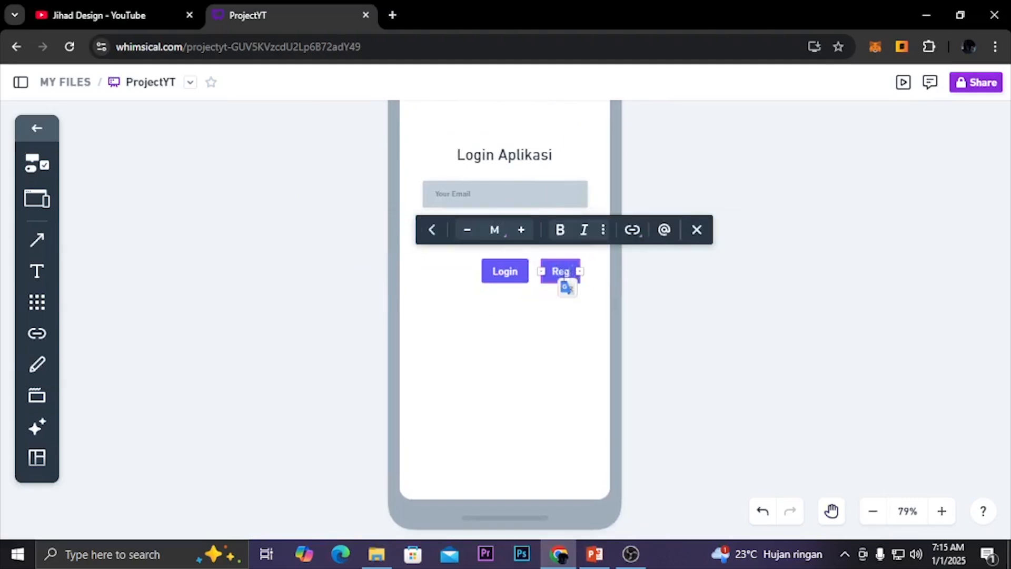
pyautogui.write('iter')
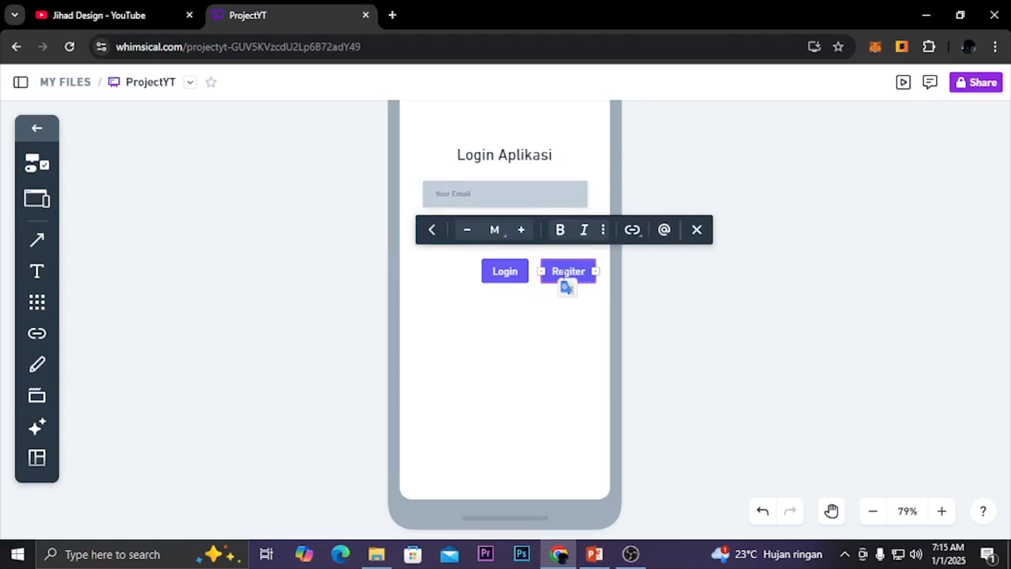
pyautogui.press('BackSpace')
pyautogui.press('BackSpace')
pyautogui.press('BackSpace')
pyautogui.write('ster')
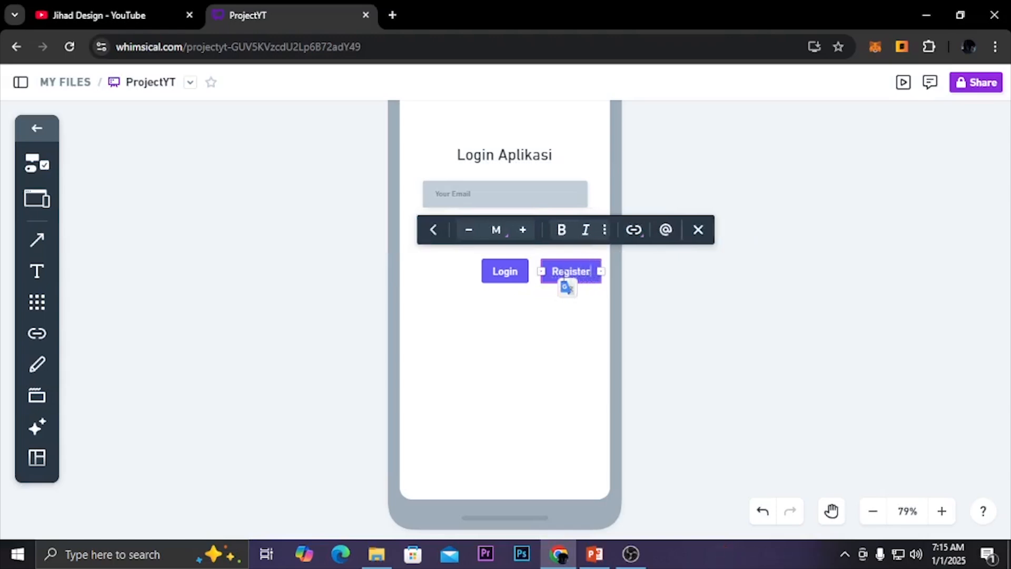
pyautogui.click(724, 333)
# Step: Group the Login and Register buttons together
pyautogui.click(512, 276)
pyautogui.keyDown('shift'); pyautogui.click(556, 277); pyautogui.keyUp('shift')
pyautogui.hotkey('ctrl', 'g')
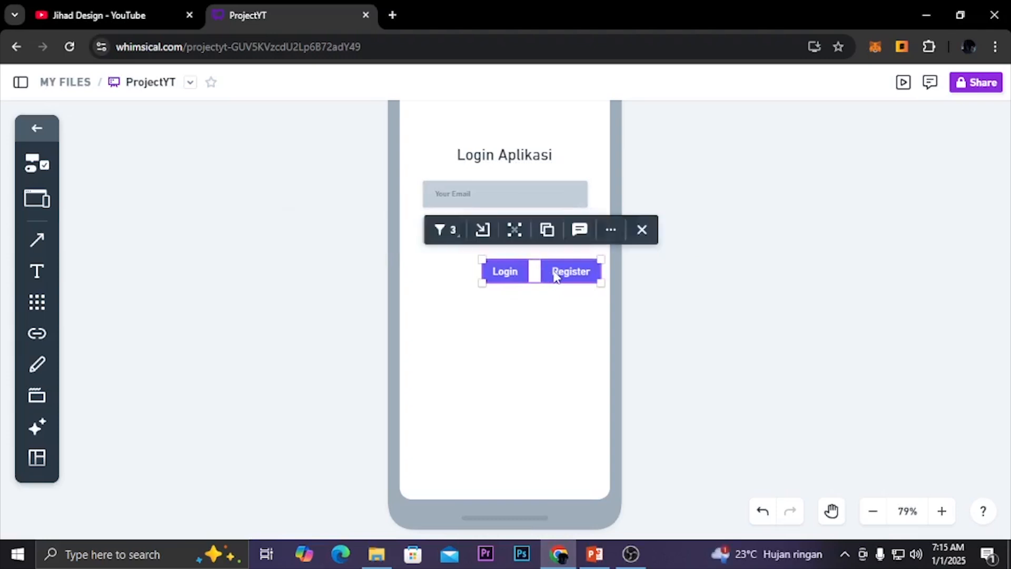
# Step: Center the grouped Login and Register buttons horizontally on the phone screen
pyautogui.click(611, 230)
pyautogui.moveTo(581, 514)
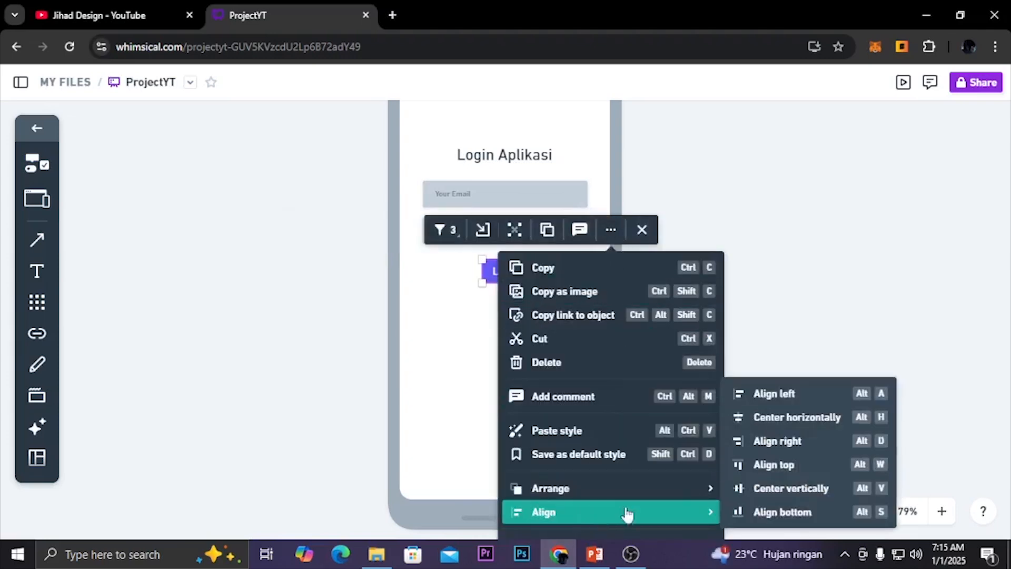
pyautogui.click(823, 420)
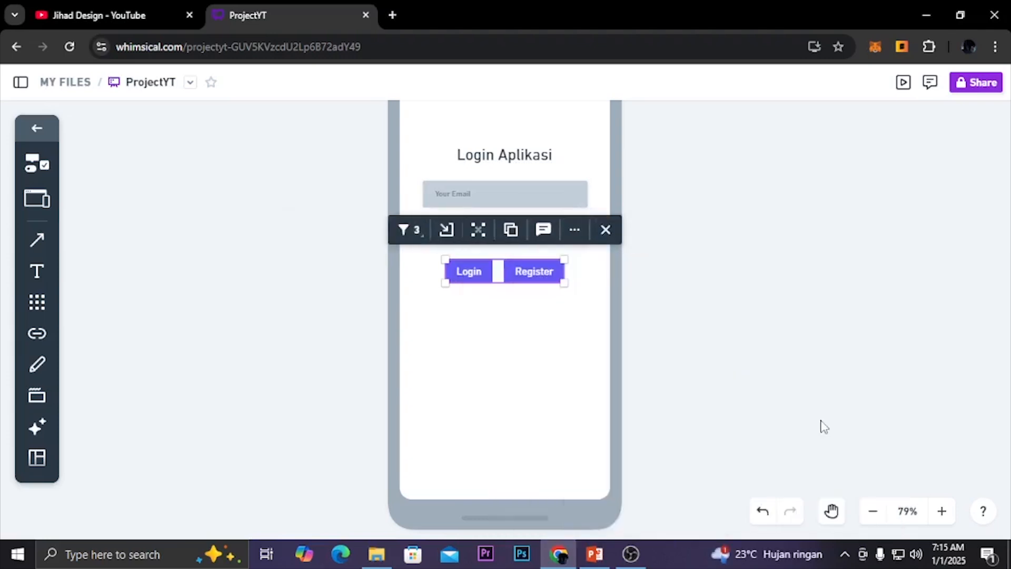
pyautogui.click(791, 345)
pyautogui.click(548, 283)
pyautogui.moveTo(537, 278); pyautogui.dragTo(539, 277)
pyautogui.click(689, 333)
pyautogui.scroll(-3, 569, 334)
pyautogui.scroll(2, 546, 316)
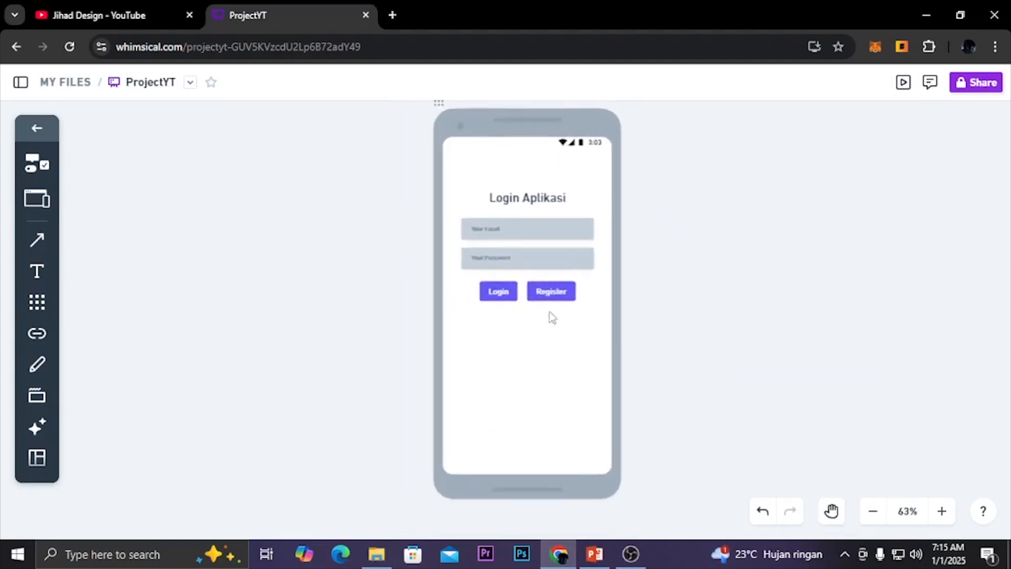
pyautogui.scroll(3, 522, 322)
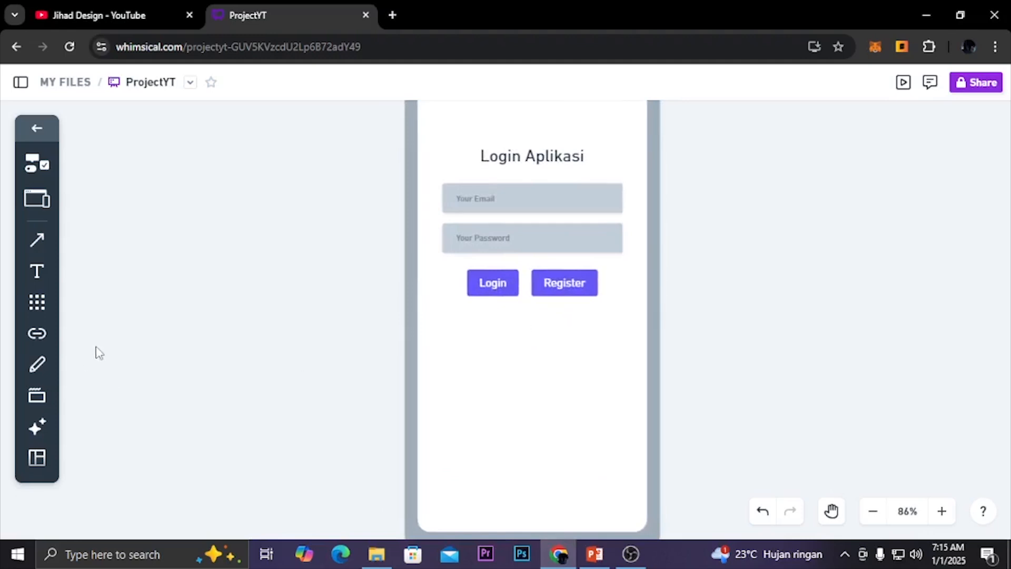
# Step: Search the icons for "Google" and place the Google G icon below the Login button
pyautogui.scroll(-1, 42, 420)
pyautogui.click(39, 465)
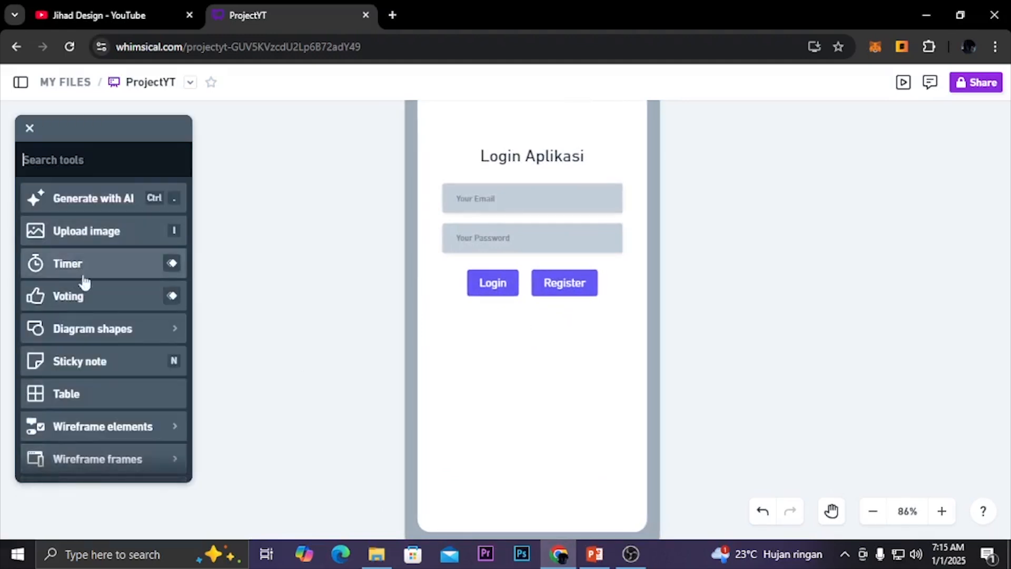
pyautogui.scroll(-5, 97, 422)
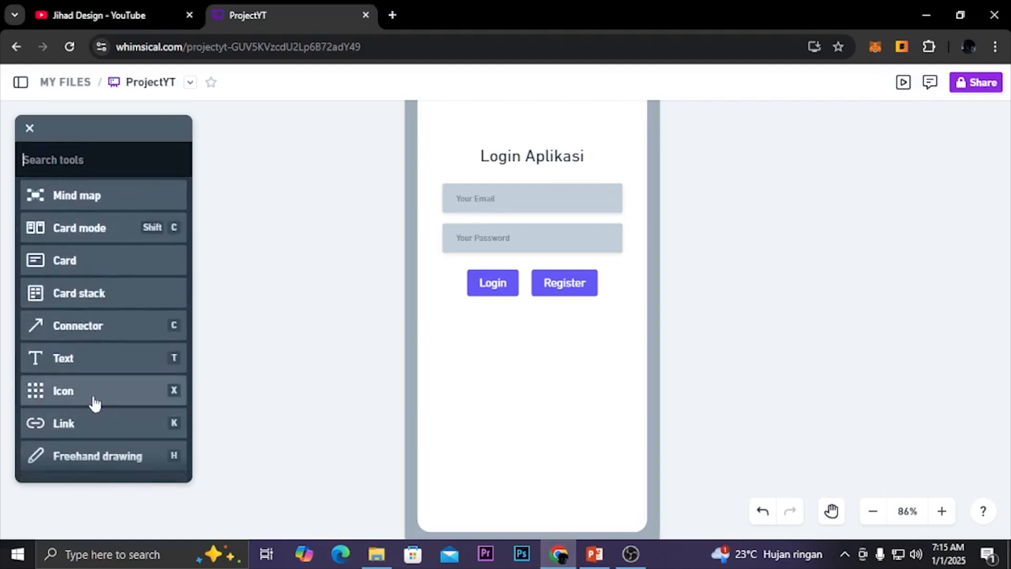
pyautogui.click(95, 401)
pyautogui.write('Google')
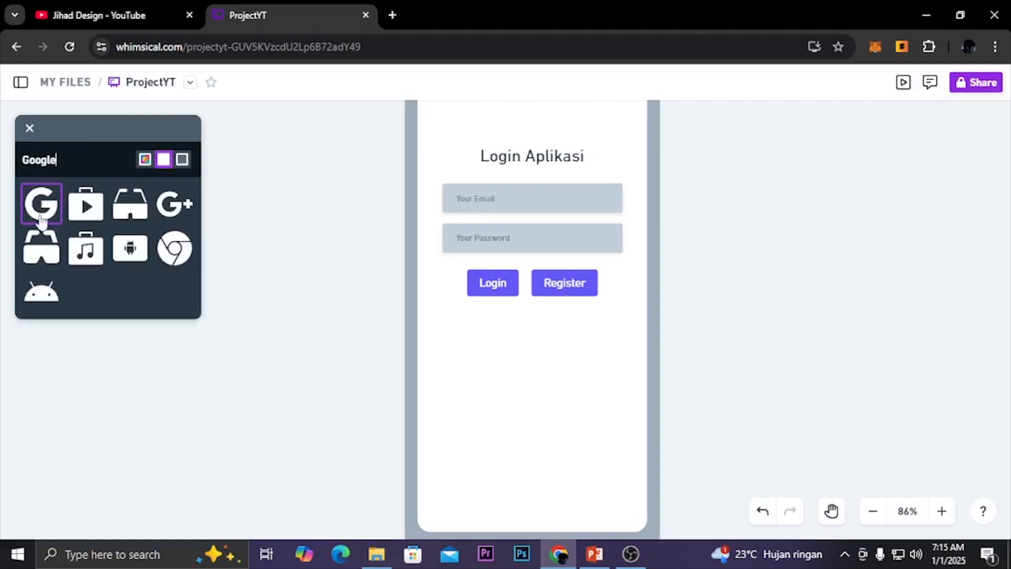
pyautogui.moveTo(42, 205); pyautogui.dragTo(488, 361)
pyautogui.moveTo(519, 390); pyautogui.dragTo(489, 362)
pyautogui.click(699, 388)
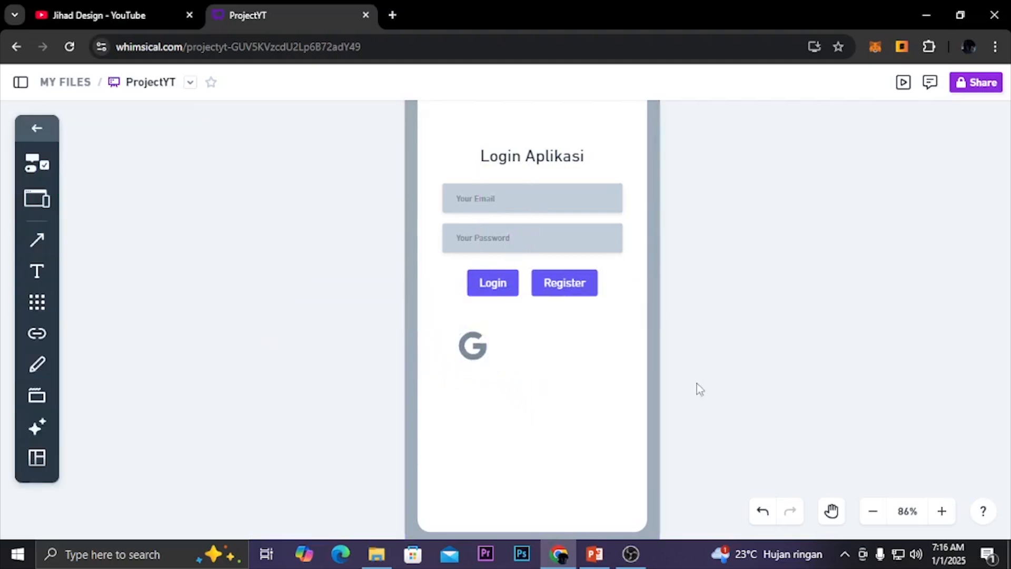
# Step: Set the Google icon to the multicolor style and shrink it
pyautogui.click(474, 350)
pyautogui.click(417, 301)
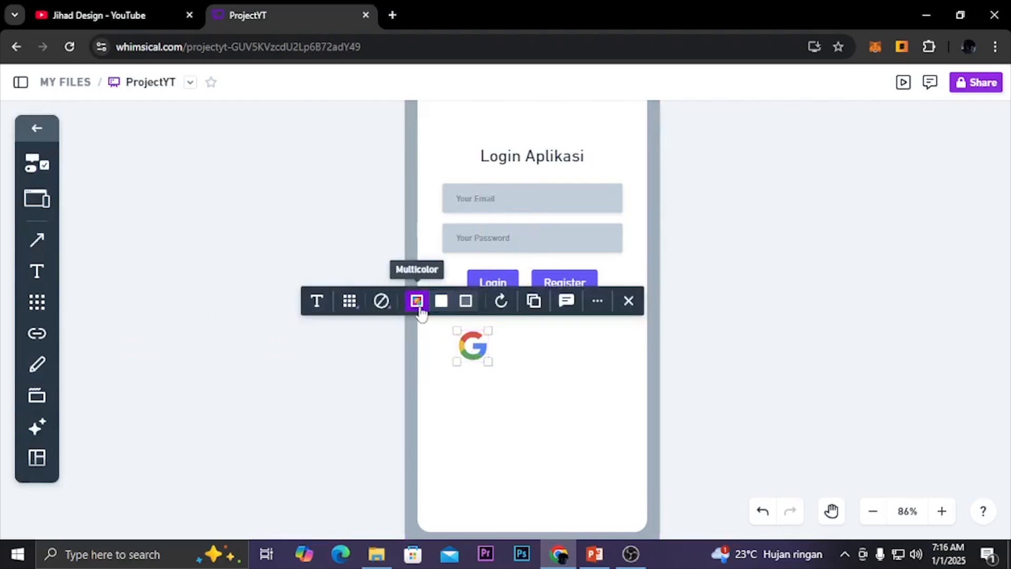
pyautogui.scroll(5, 497, 355)
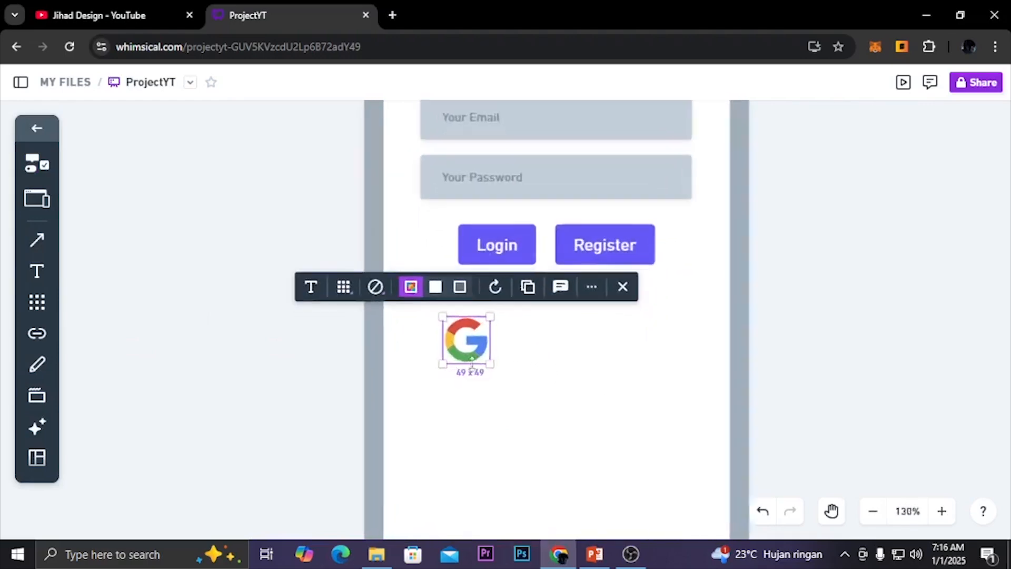
pyautogui.click(435, 287)
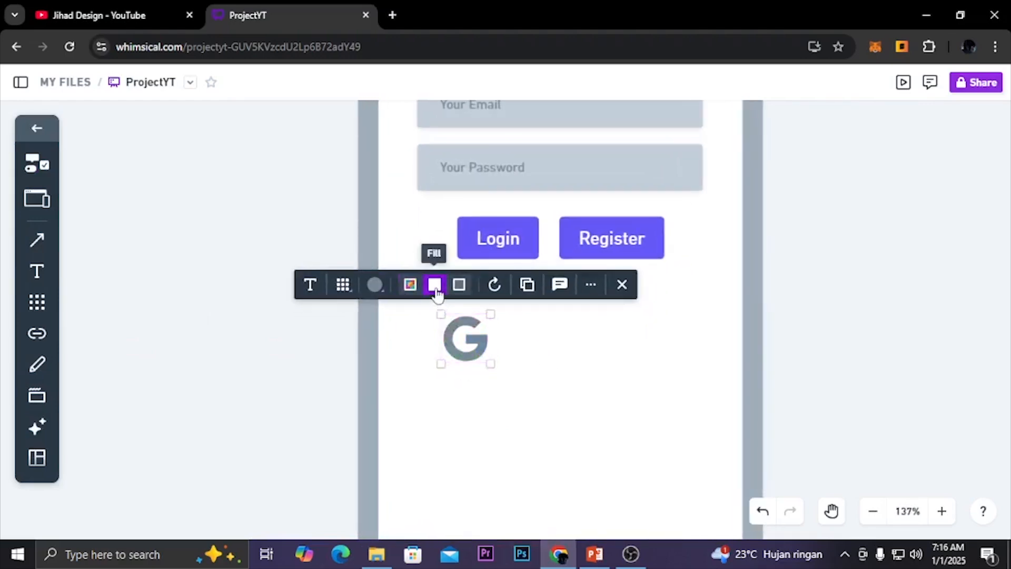
pyautogui.click(409, 287)
pyautogui.moveTo(490, 363); pyautogui.dragTo(477, 349)
pyautogui.click(630, 351)
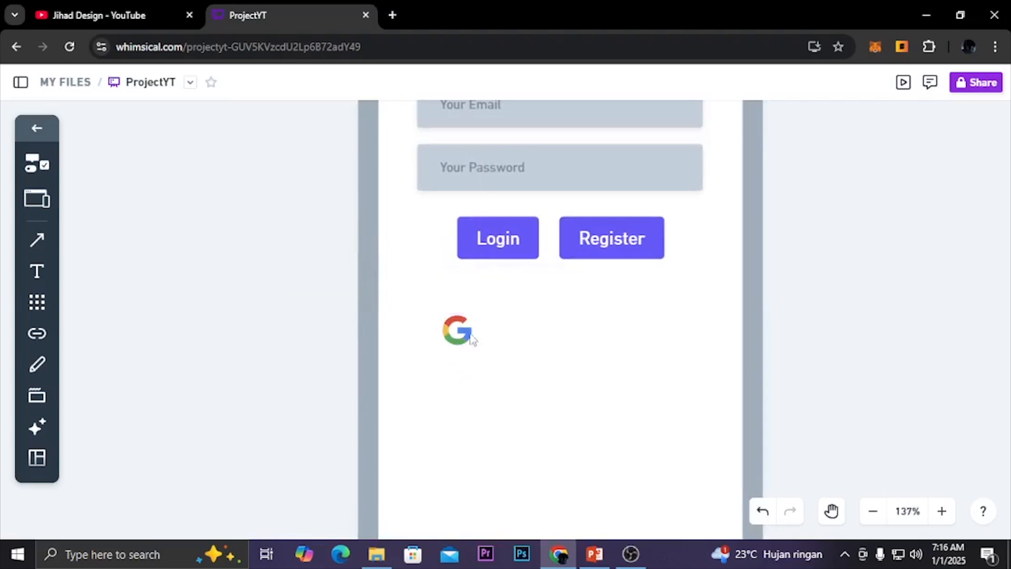
pyautogui.scroll(-1, 39, 464)
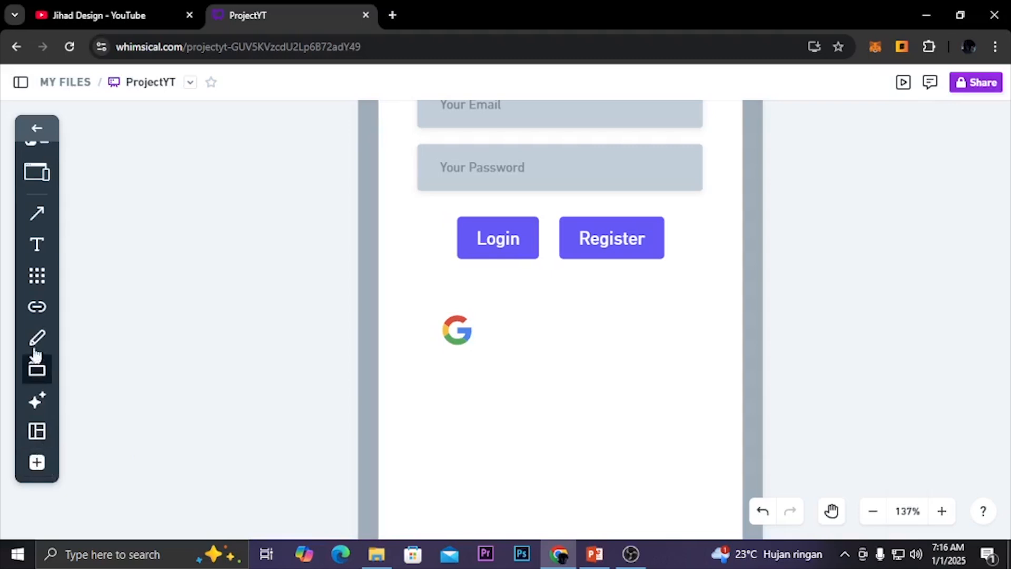
pyautogui.click(37, 279)
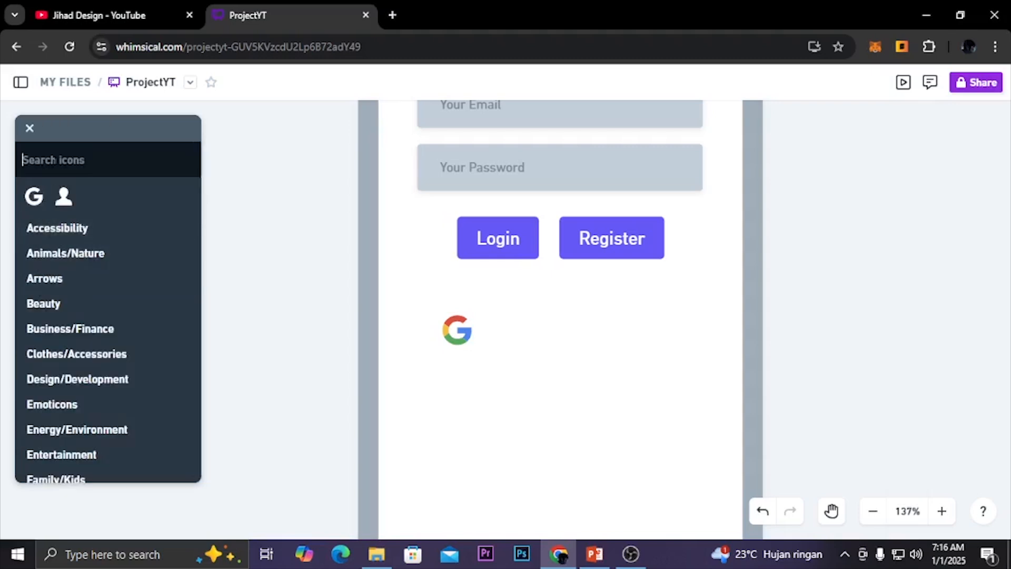
pyautogui.write('ios')
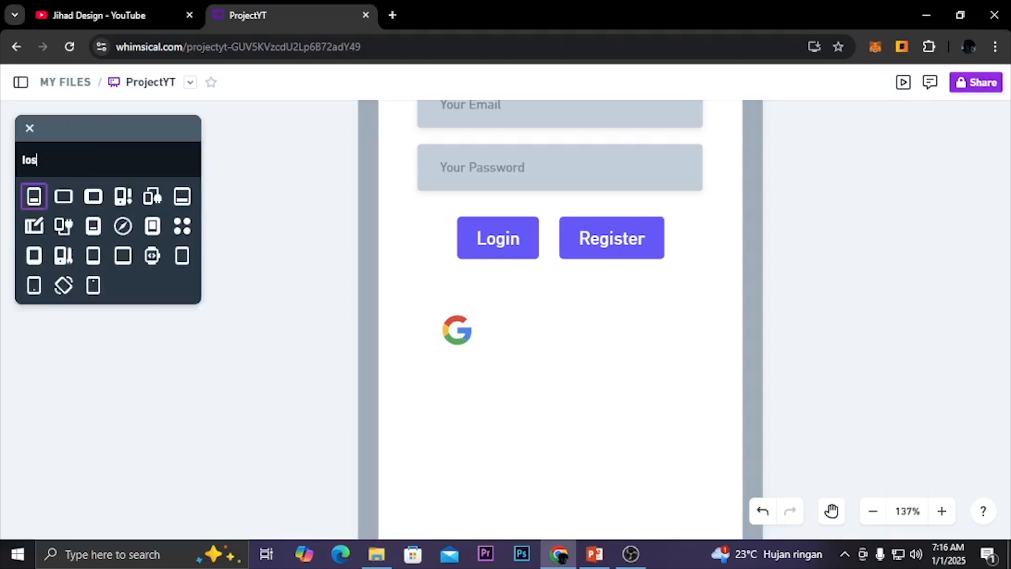
pyautogui.click(30, 128)
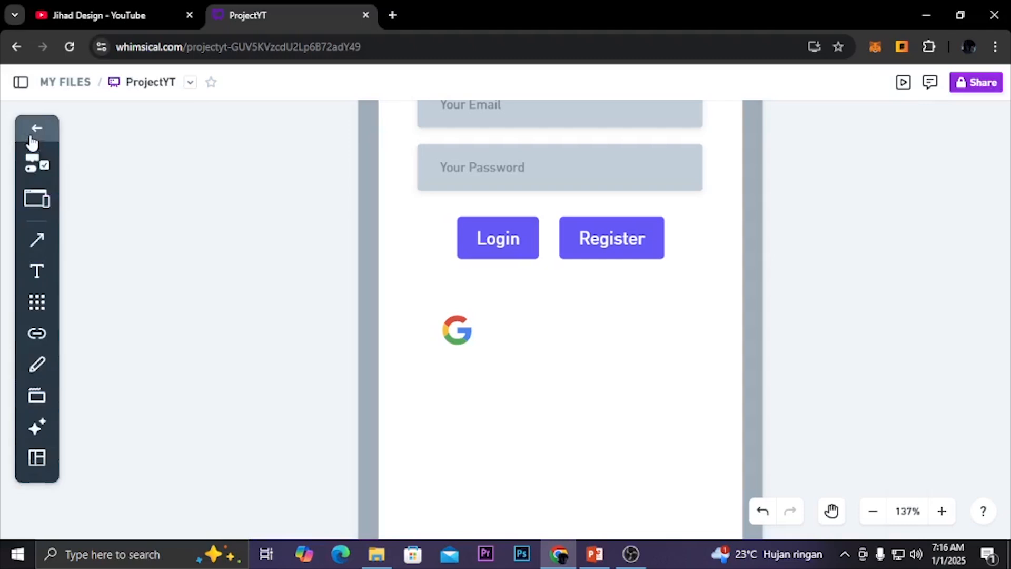
# Step: Search the icons for "iphone" and place the Apple logo to the right of the Google icon
pyautogui.scroll(-1, 47, 453)
pyautogui.click(37, 461)
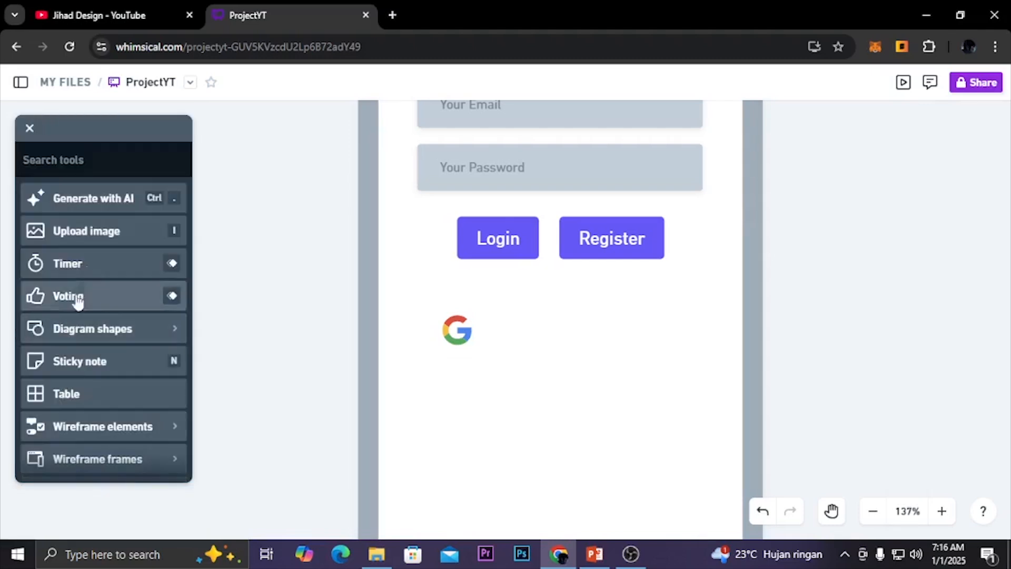
pyautogui.scroll(-5, 91, 309)
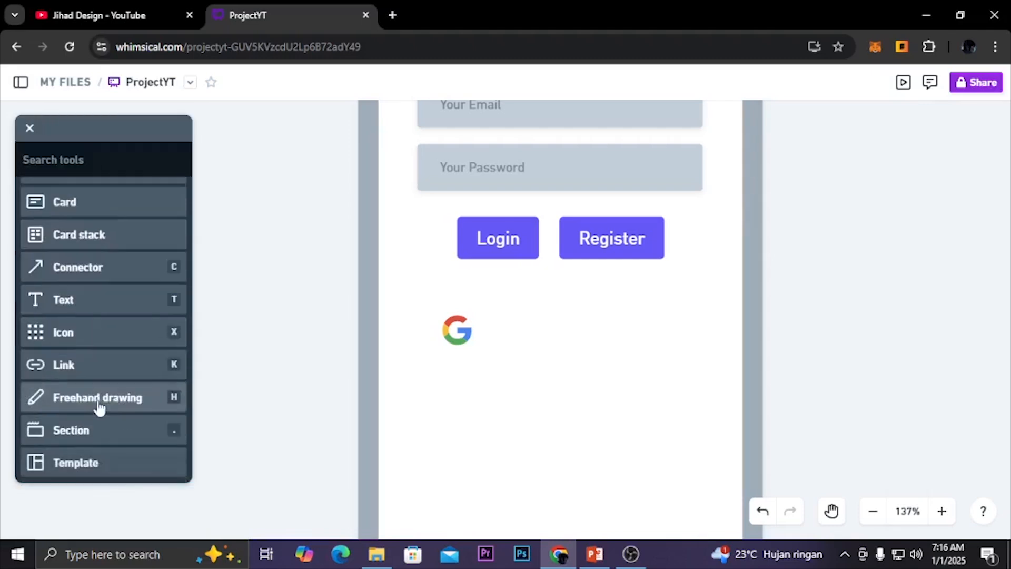
pyautogui.click(90, 331)
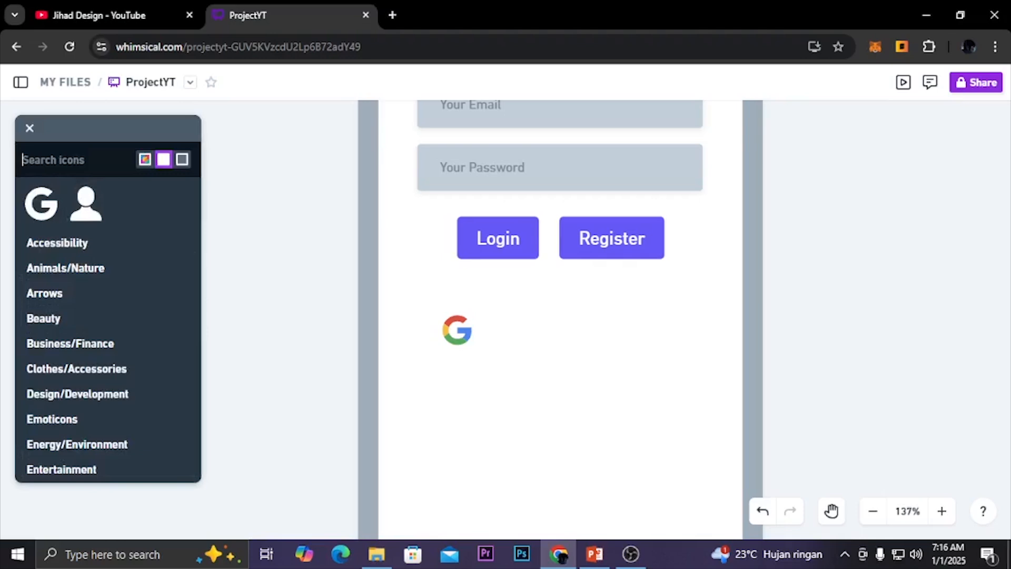
pyautogui.write('iphone')
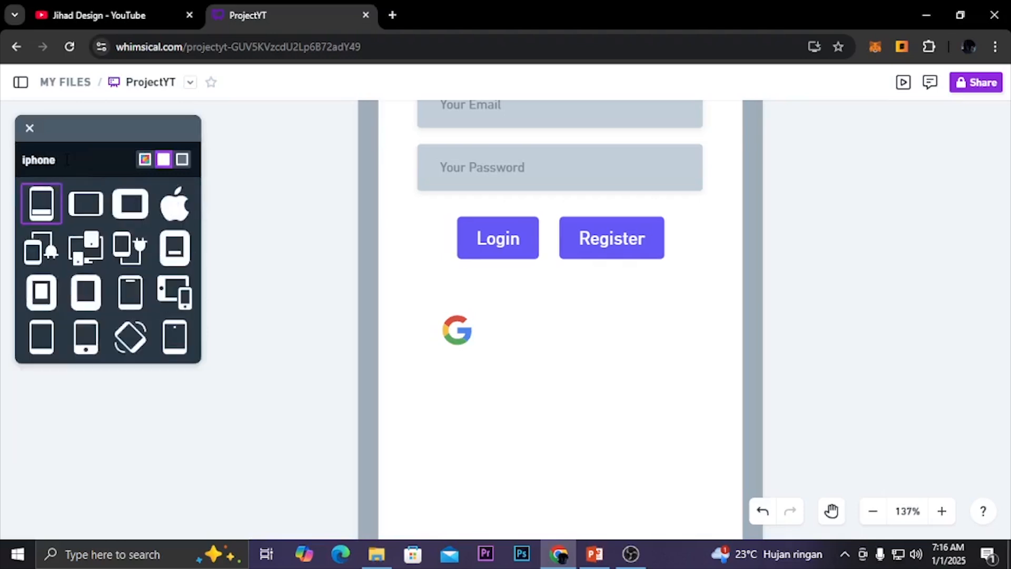
pyautogui.click(174, 204)
pyautogui.click(521, 286)
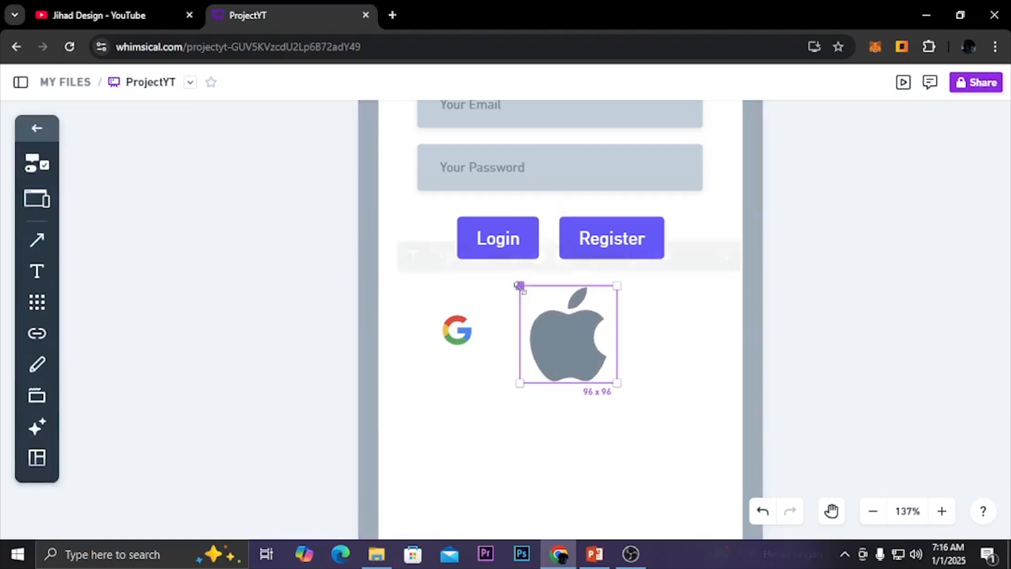
# Step: Set the Apple icon to multicolor and shrink it to roughly the Google icon's size, close beside it
pyautogui.scroll(4, 567, 320)
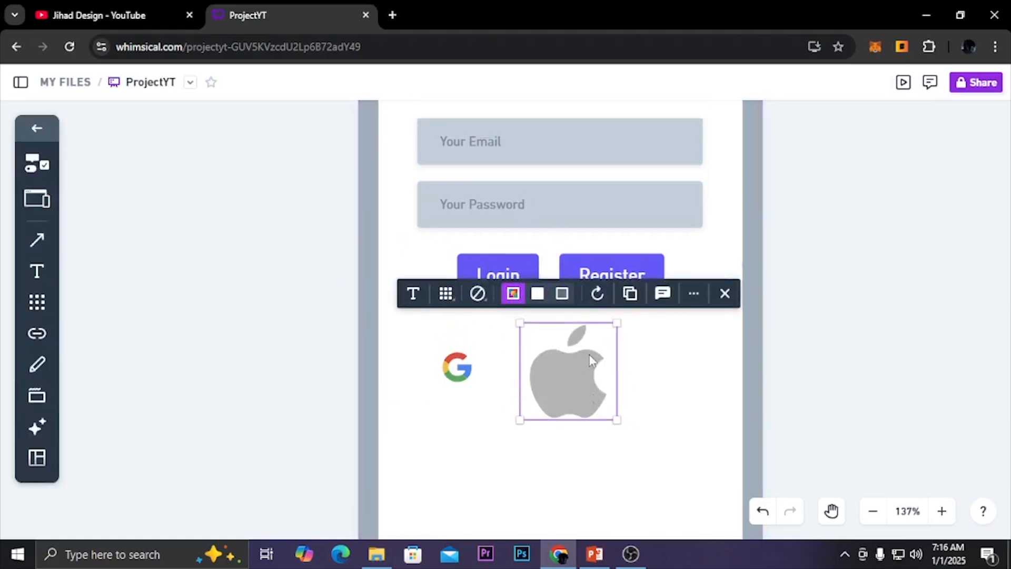
pyautogui.moveTo(624, 435); pyautogui.dragTo(498, 366)
pyautogui.press('Escape')
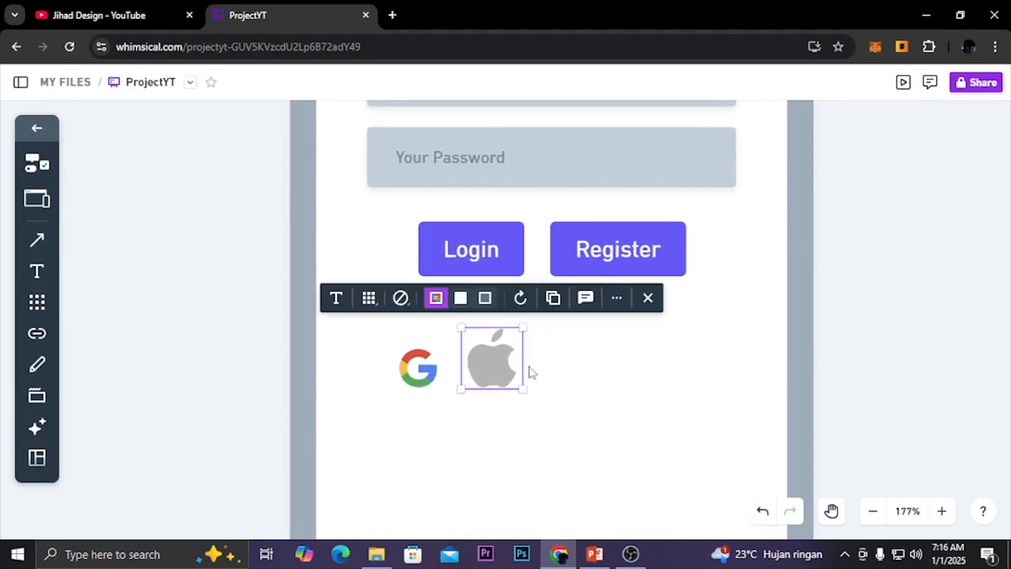
pyautogui.moveTo(523, 389); pyautogui.dragTo(491, 379)
pyautogui.keyDown('shift'); pyautogui.click(433, 375); pyautogui.keyUp('shift')
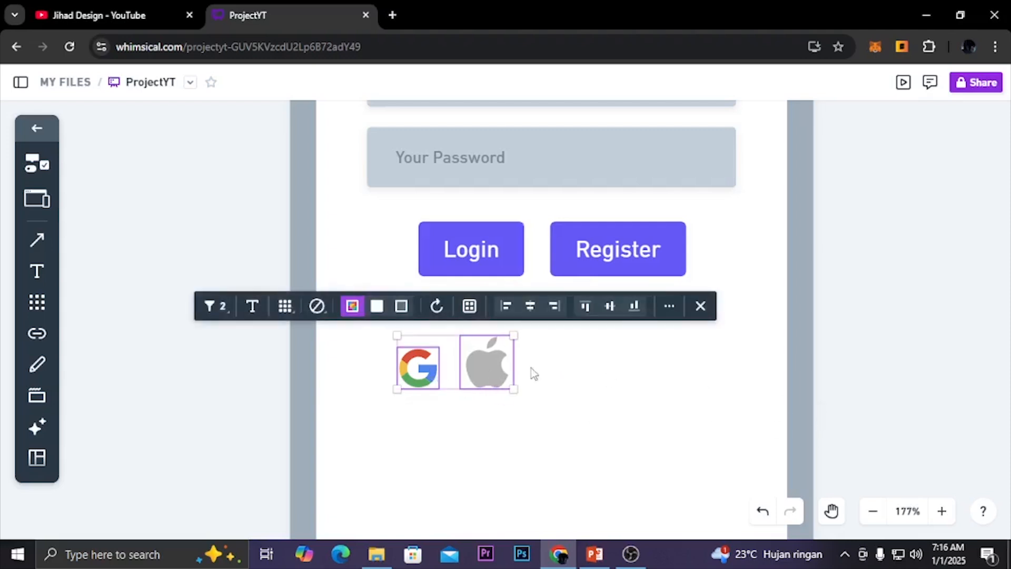
pyautogui.click(522, 386)
pyautogui.click(514, 388)
pyautogui.moveTo(515, 389); pyautogui.dragTo(488, 388)
# Step: Group the Google and Apple icons and center the group horizontally on the phone screen
pyautogui.keyDown('shift'); pyautogui.click(432, 375); pyautogui.keyUp('shift')
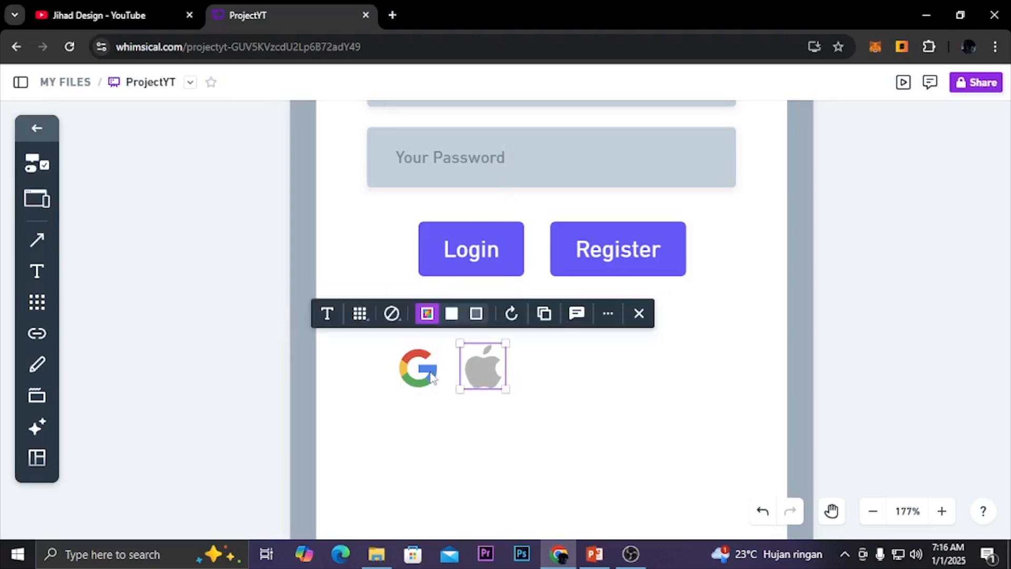
pyautogui.hotkey('ctrl', 'g')
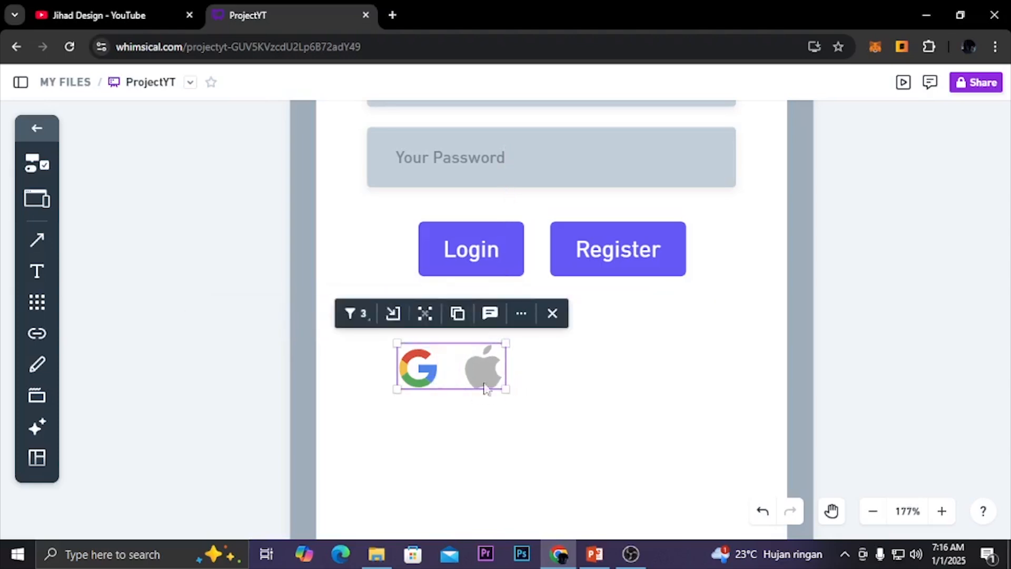
pyautogui.click(521, 312)
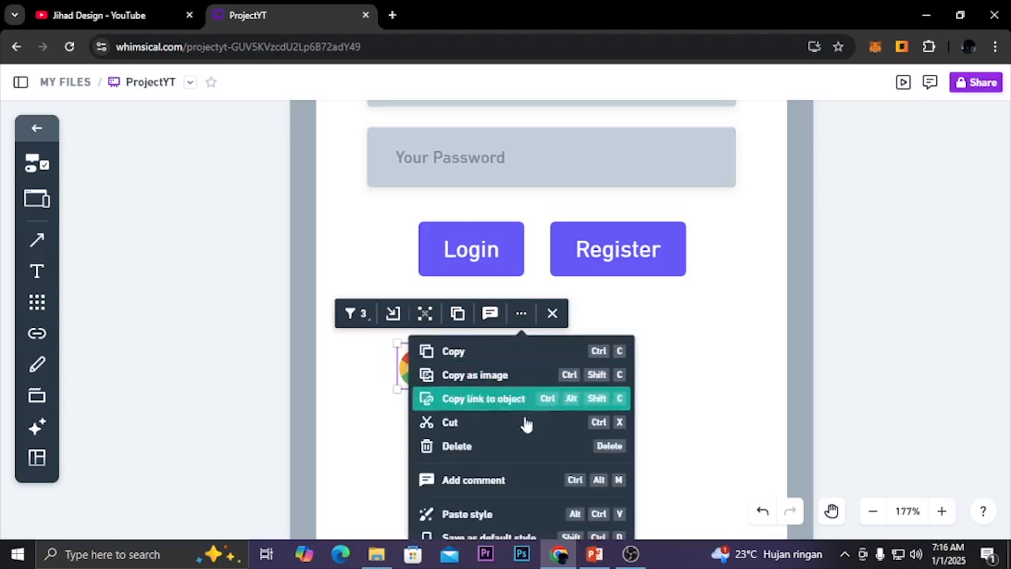
pyautogui.scroll(-1, 524, 457)
pyautogui.scroll(-1, 522, 474)
pyautogui.moveTo(520, 521)
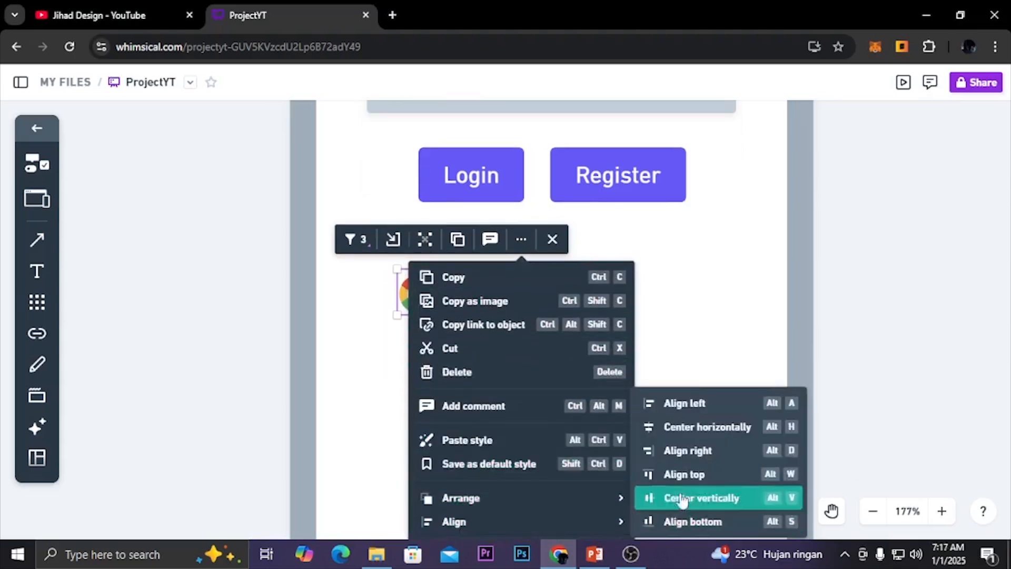
pyautogui.click(704, 428)
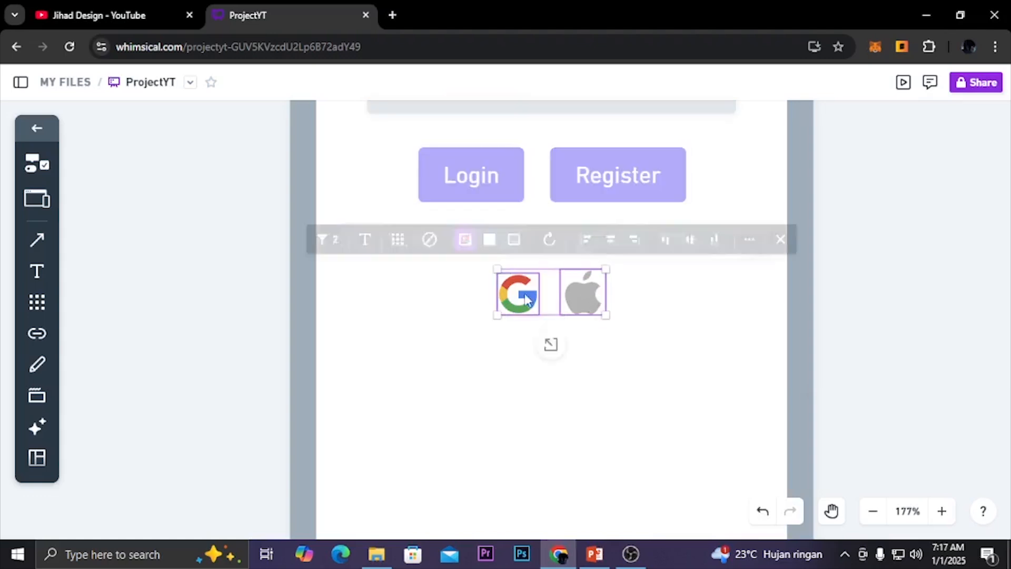
# Step: Align the vertical centers of the Google and Apple icons inside their group
pyautogui.click(689, 241)
pyautogui.click(845, 342)
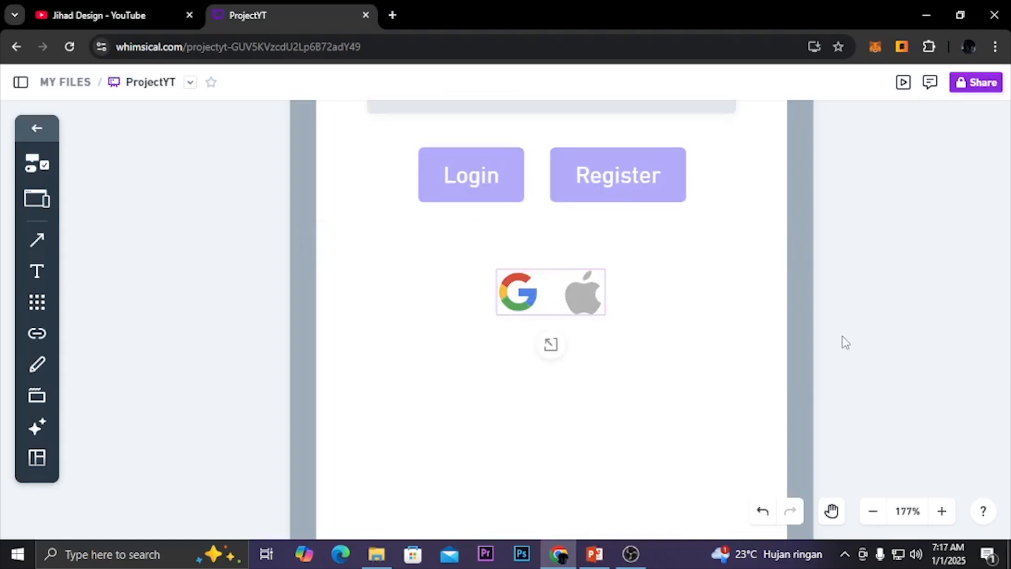
# Step: Move the icon group up closer to the Login and Register buttons and center it horizontally again
pyautogui.scroll(-5, 606, 303)
pyautogui.click(598, 304)
pyautogui.moveTo(598, 304); pyautogui.dragTo(634, 300)
pyautogui.click(662, 238)
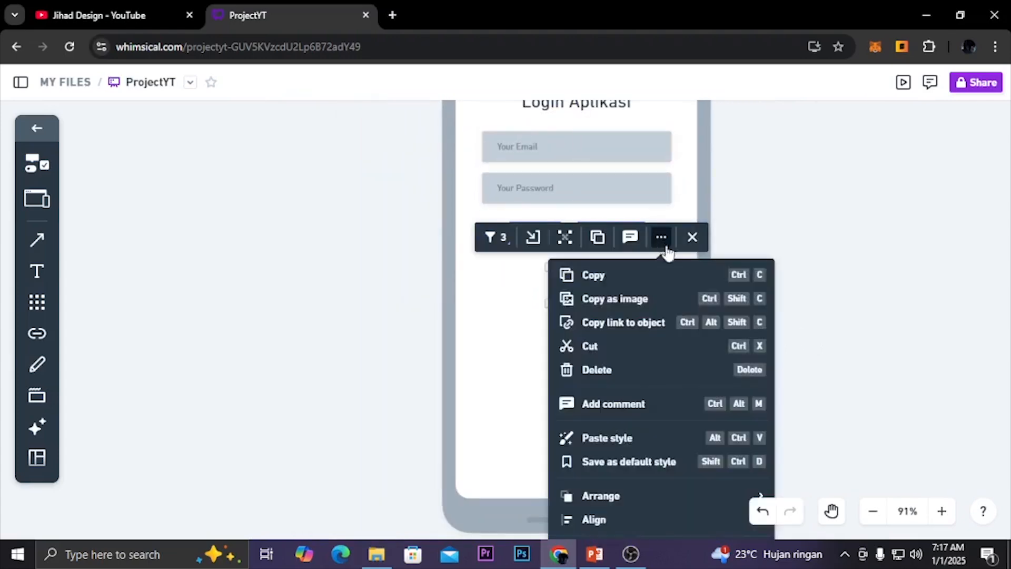
pyautogui.scroll(-2, 637, 459)
pyautogui.moveTo(666, 447)
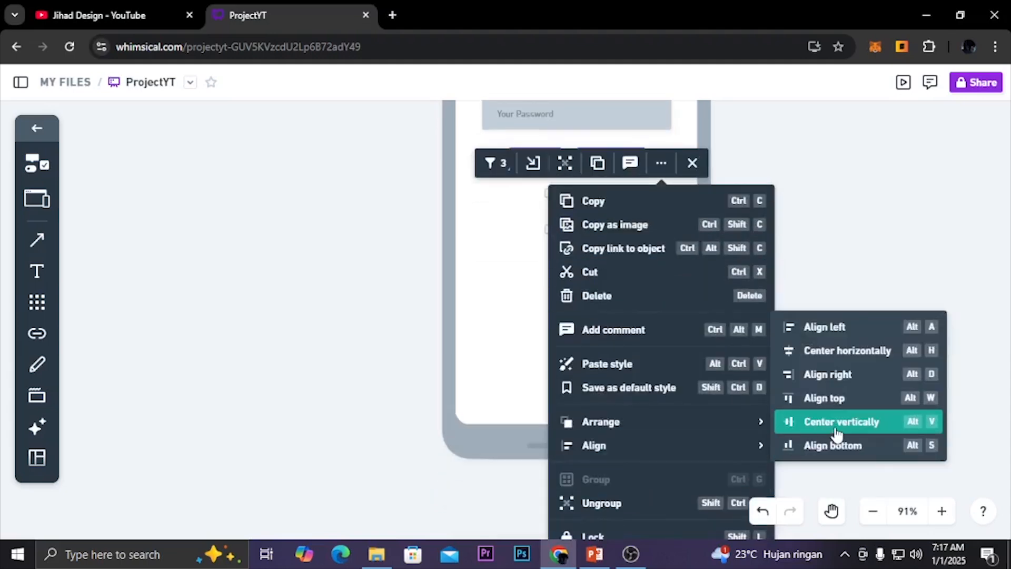
pyautogui.click(838, 351)
pyautogui.click(798, 280)
pyautogui.scroll(1, 575, 266)
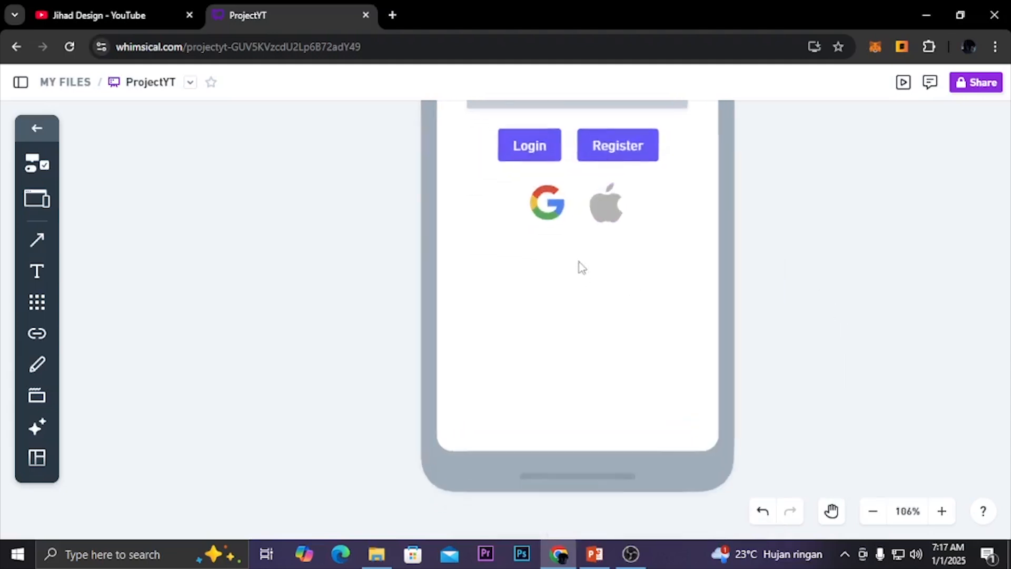
# Step: Look over the finished login screen and return to the My files overview
pyautogui.scroll(-3, 696, 235)
pyautogui.scroll(3, 698, 235)
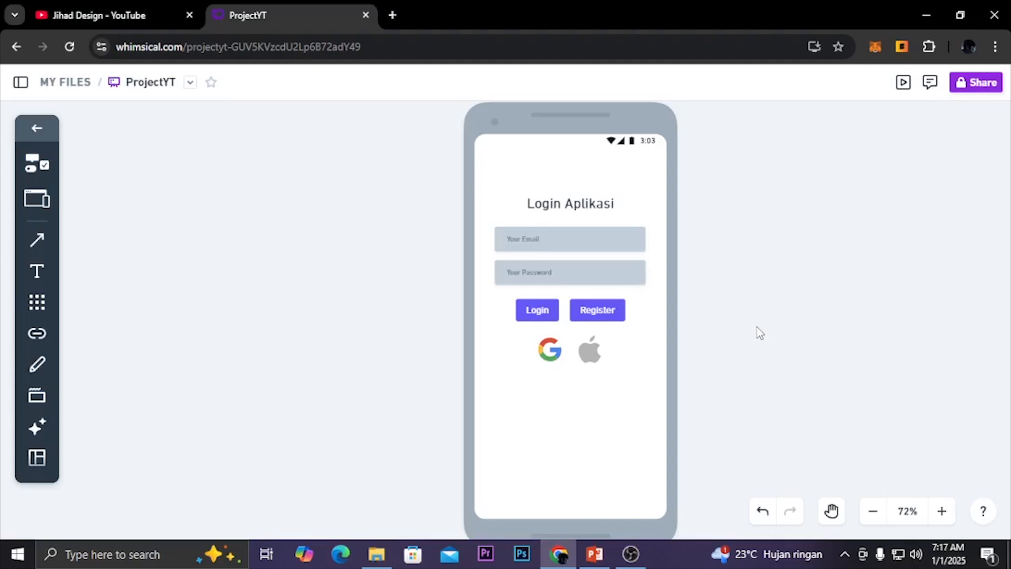
pyautogui.click(67, 84)
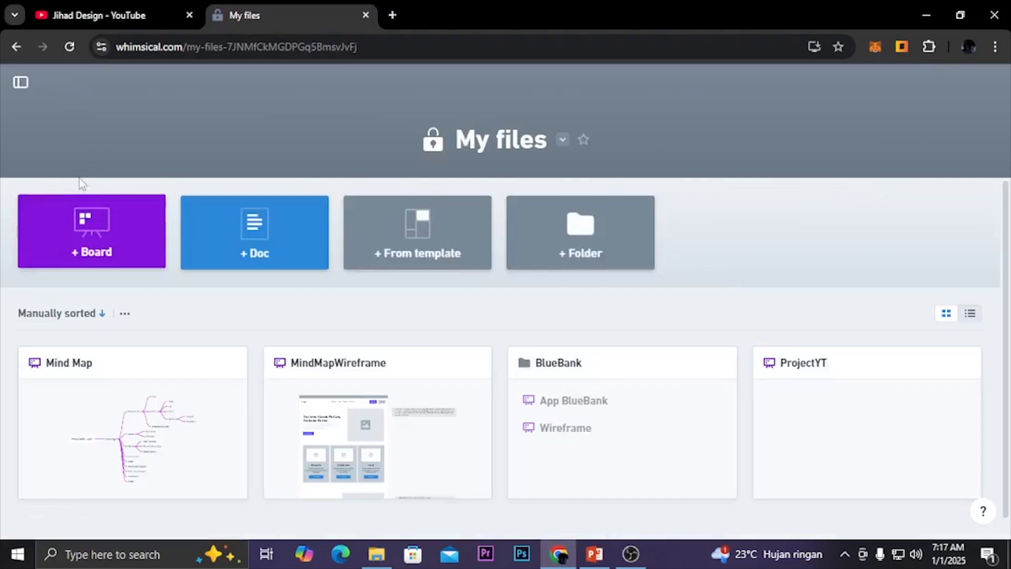
# Step: Open the MindMapWireframe board from My files and examine the upper sections of its website wireframe
pyautogui.click(20, 83)
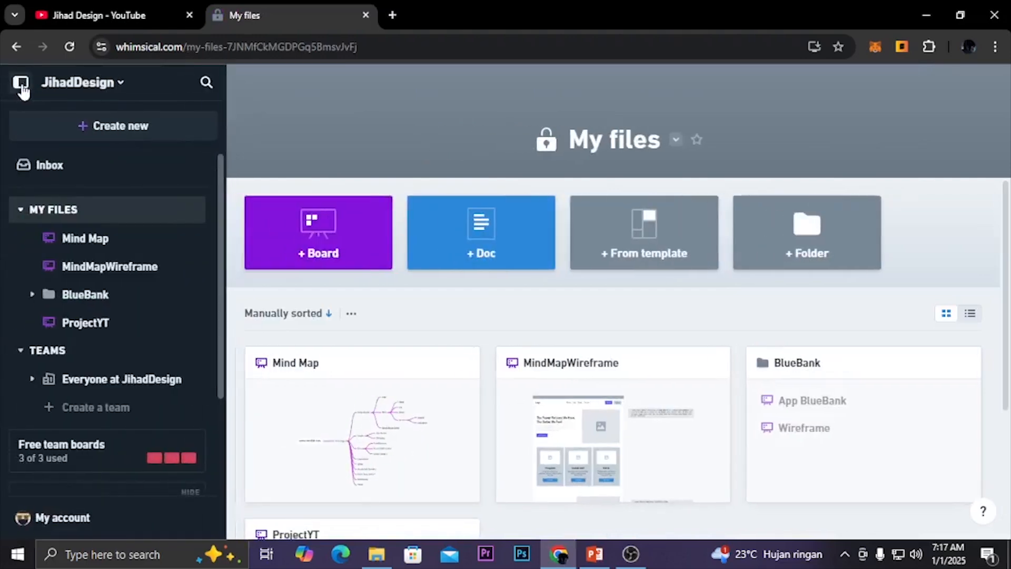
pyautogui.click(108, 268)
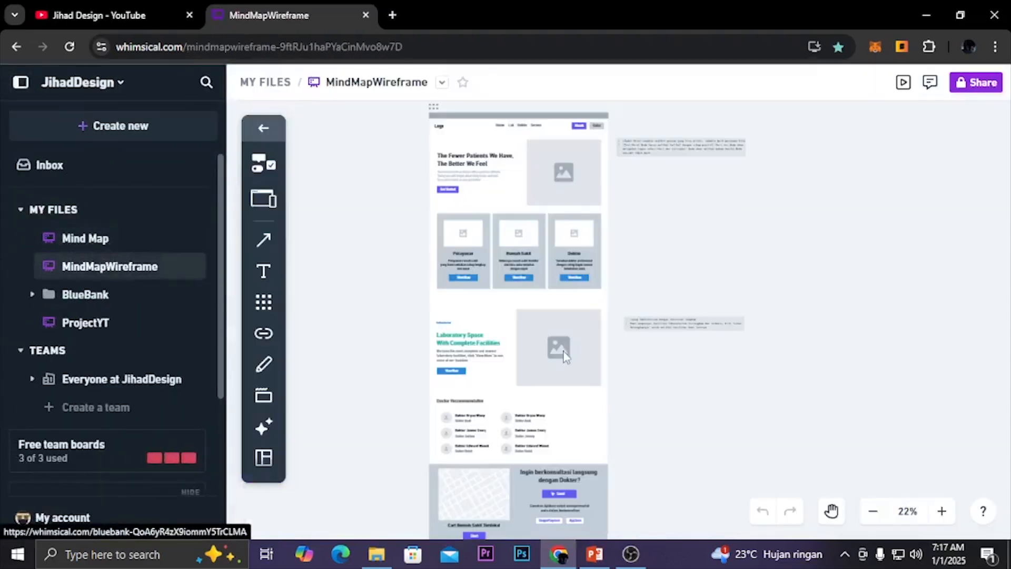
pyautogui.scroll(2, 519, 250)
pyautogui.scroll(-3, 519, 250)
pyautogui.scroll(1, 535, 203)
pyautogui.scroll(2, 493, 176)
pyautogui.scroll(-4, 488, 175)
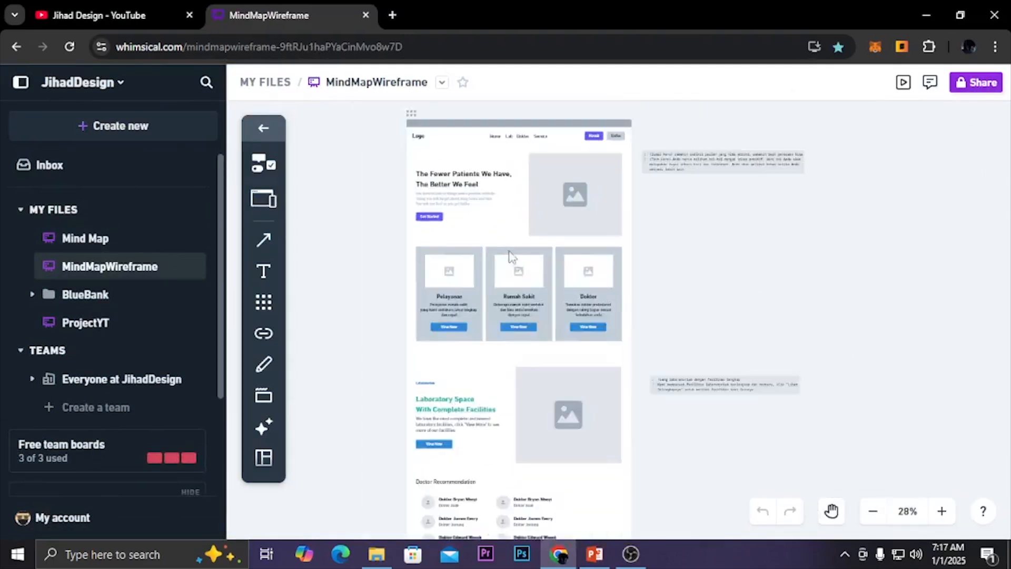
pyautogui.moveTo(672, 384)
pyautogui.mouseDown()
pyautogui.moveTo(653, 327)
pyautogui.moveTo(661, 400)
pyautogui.mouseUp()
pyautogui.scroll(1, 548, 254)
pyautogui.scroll(2, 548, 258)
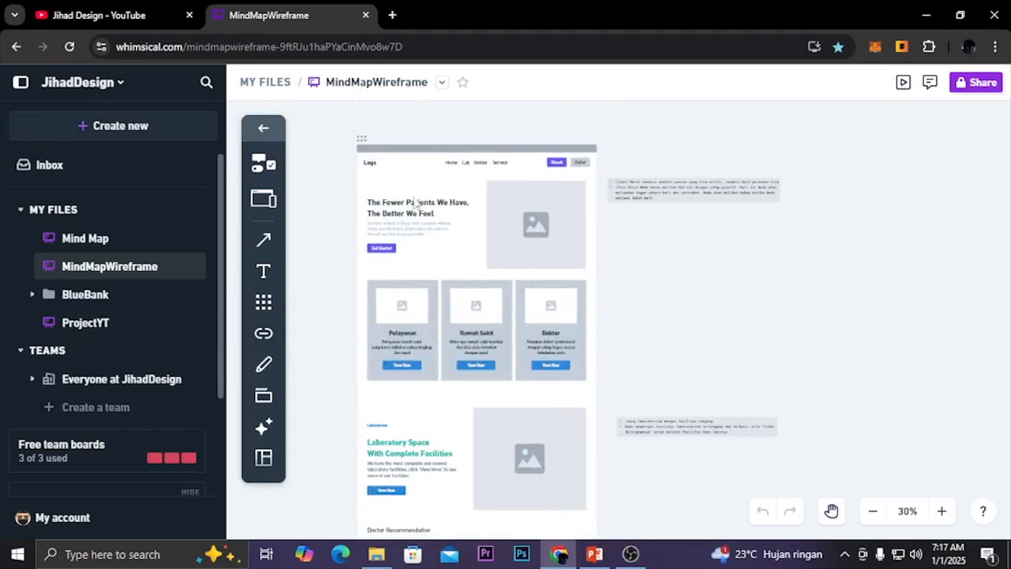
# Step: Review the website wireframe down to its footer and return to the header, hero and service card sections
pyautogui.scroll(-7, 692, 350)
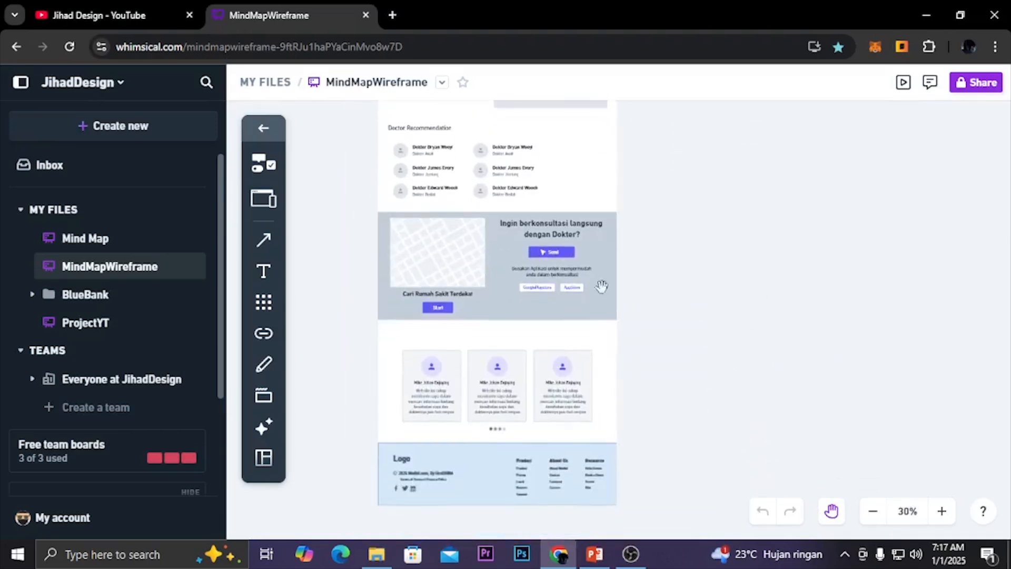
pyautogui.scroll(-1, 659, 364)
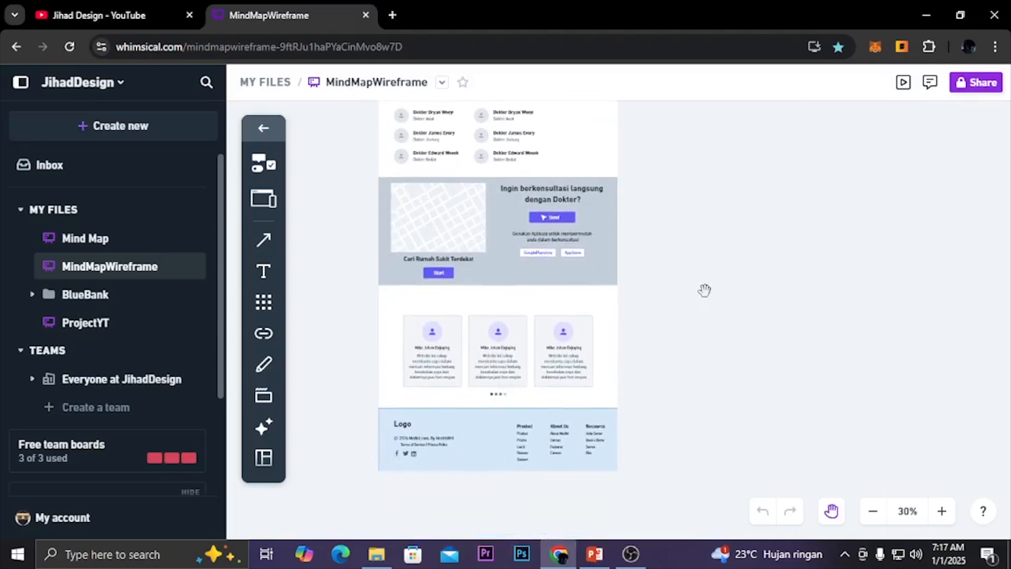
pyautogui.scroll(6, 704, 369)
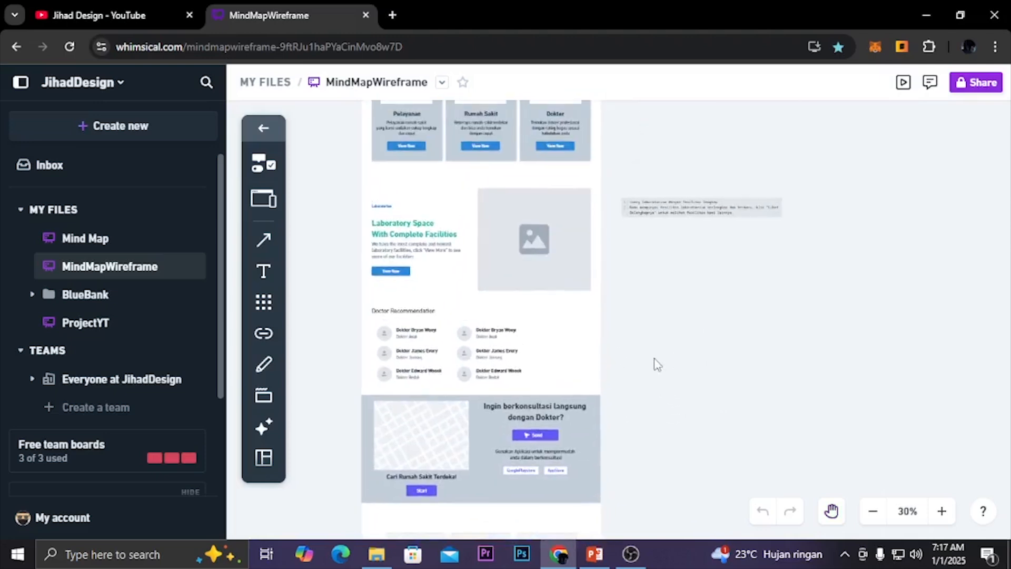
pyautogui.scroll(5, 659, 365)
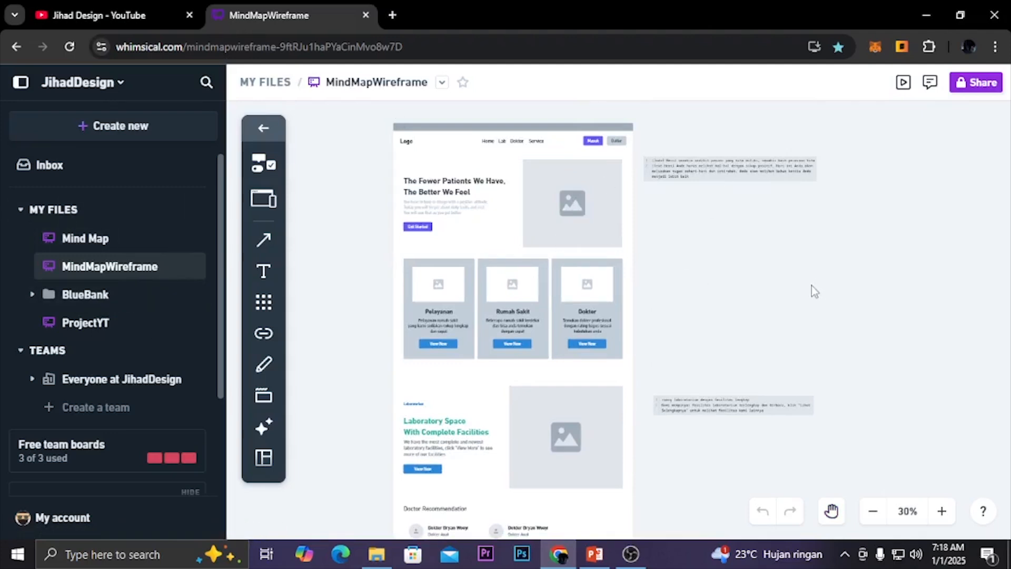
pyautogui.scroll(1, 513, 257)
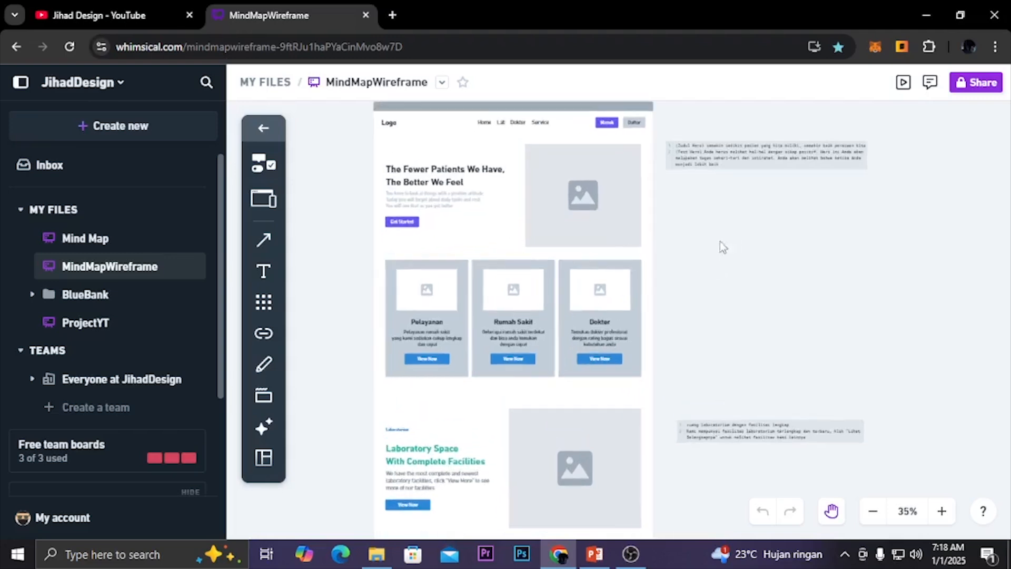
pyautogui.moveTo(719, 241); pyautogui.dragTo(709, 281)
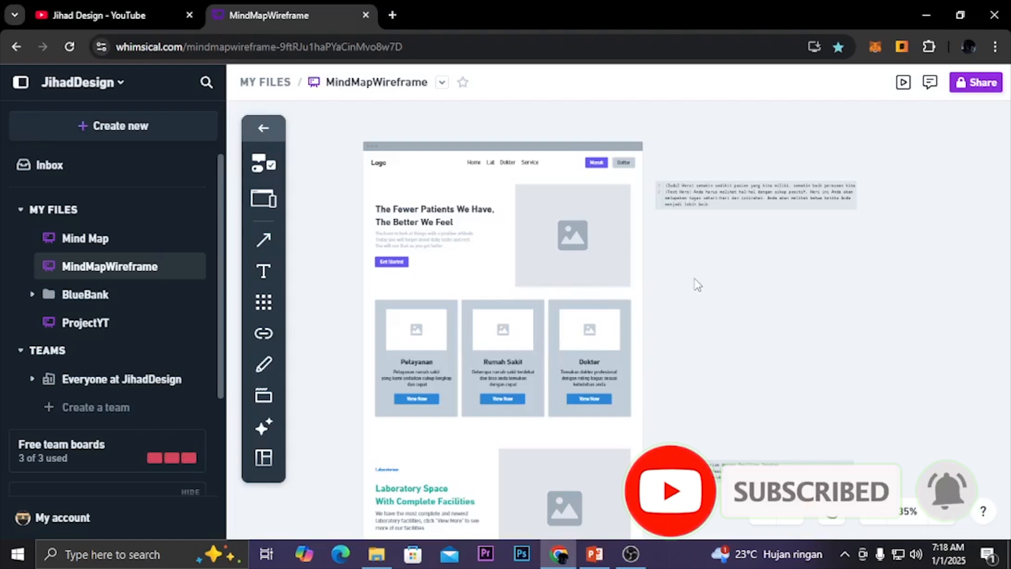
pyautogui.scroll(1, 482, 299)
pyautogui.scroll(-2, 482, 300)
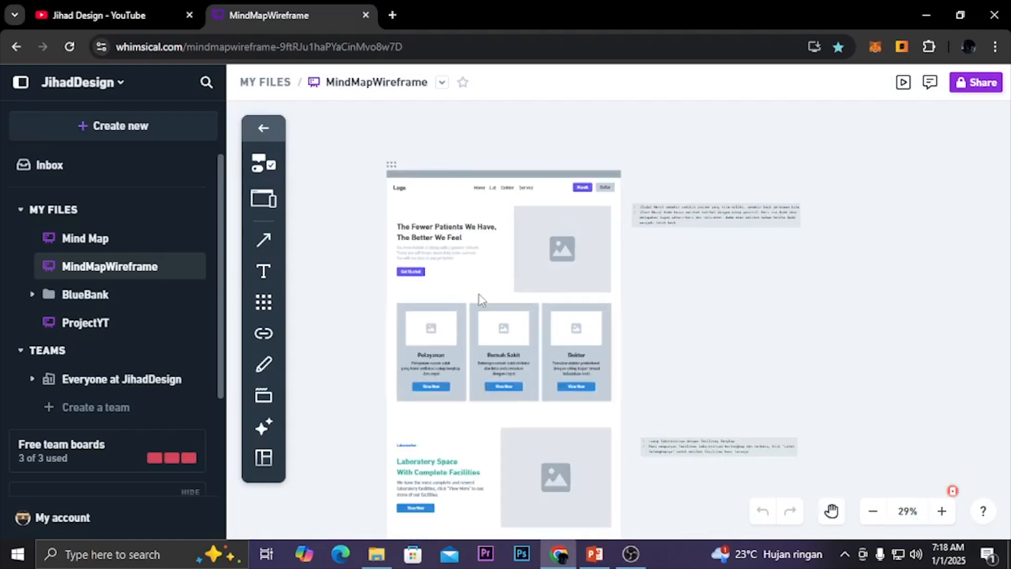